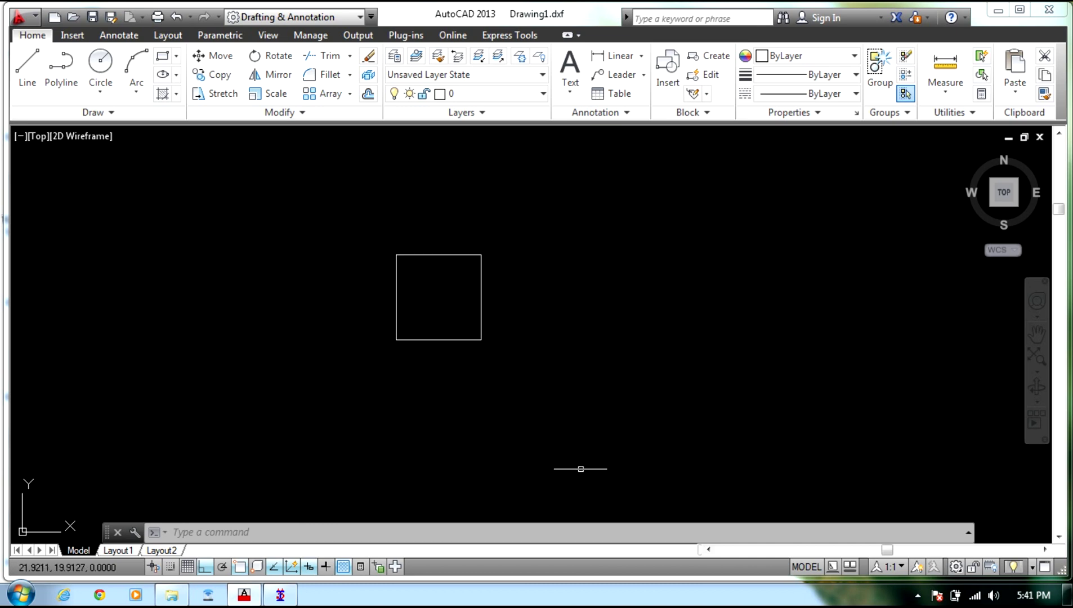
Export the square drawing with DXFOUT to the desktop as Drawing2 in AutoCAD 2007/LT2007 DXF format.
type("DXFOu")
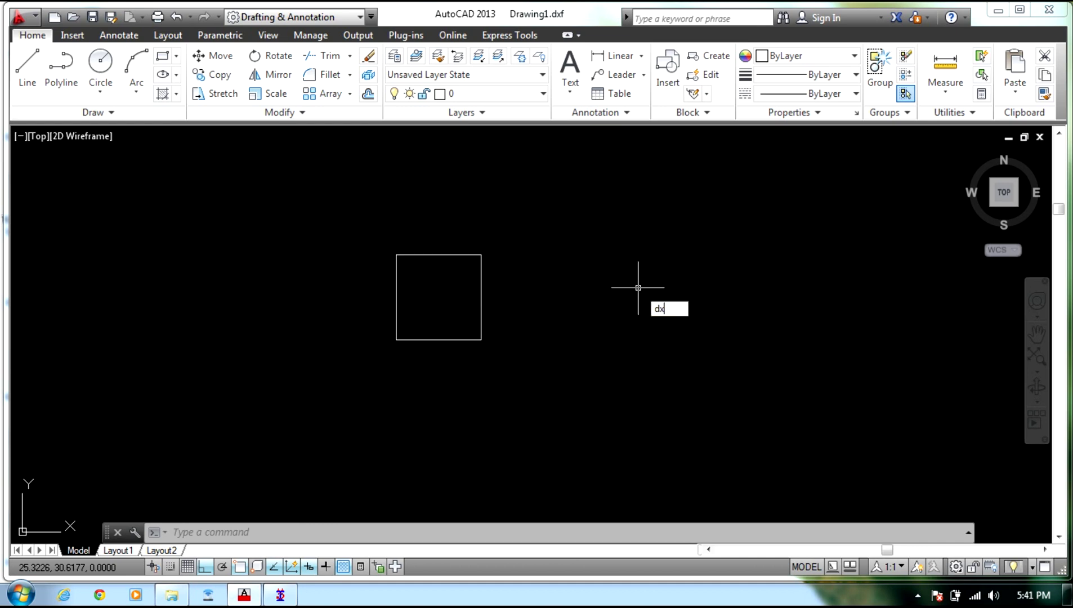
type("t")
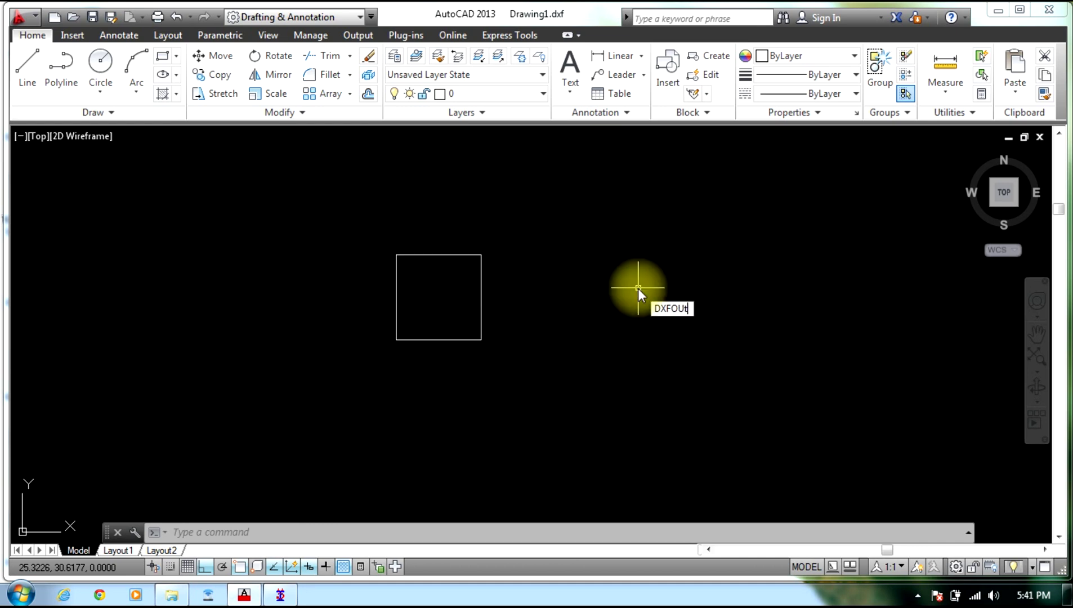
key("Return")
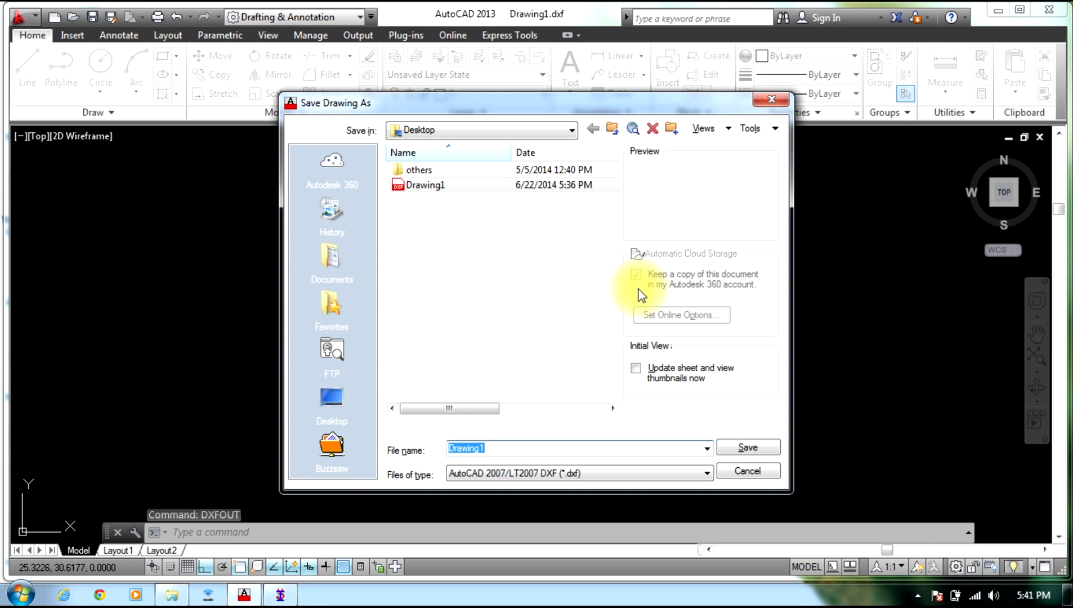
left_click(516, 450)
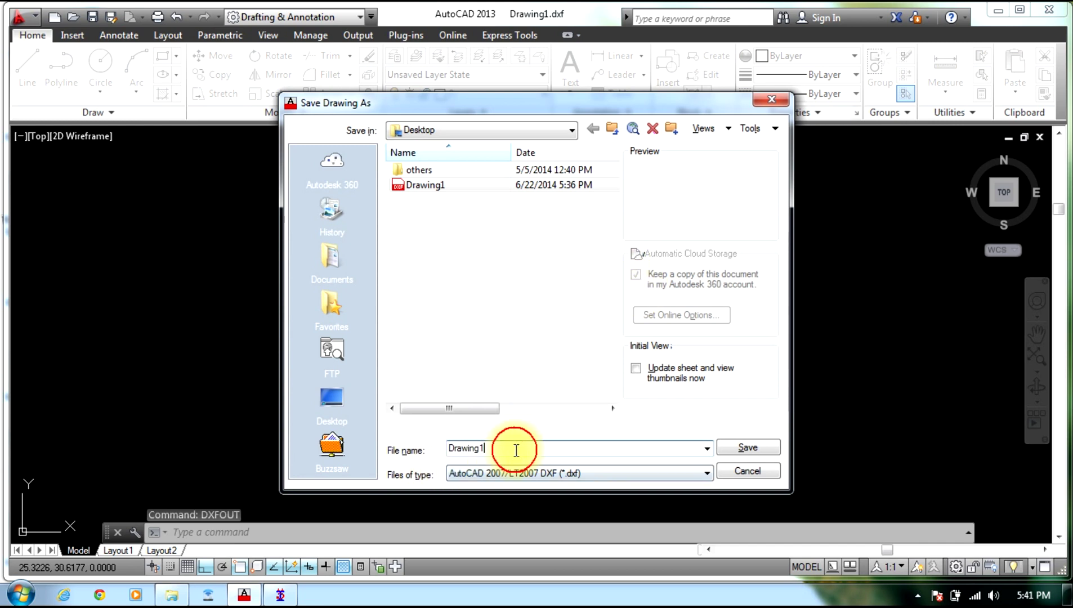
key("BackSpace")
type("2")
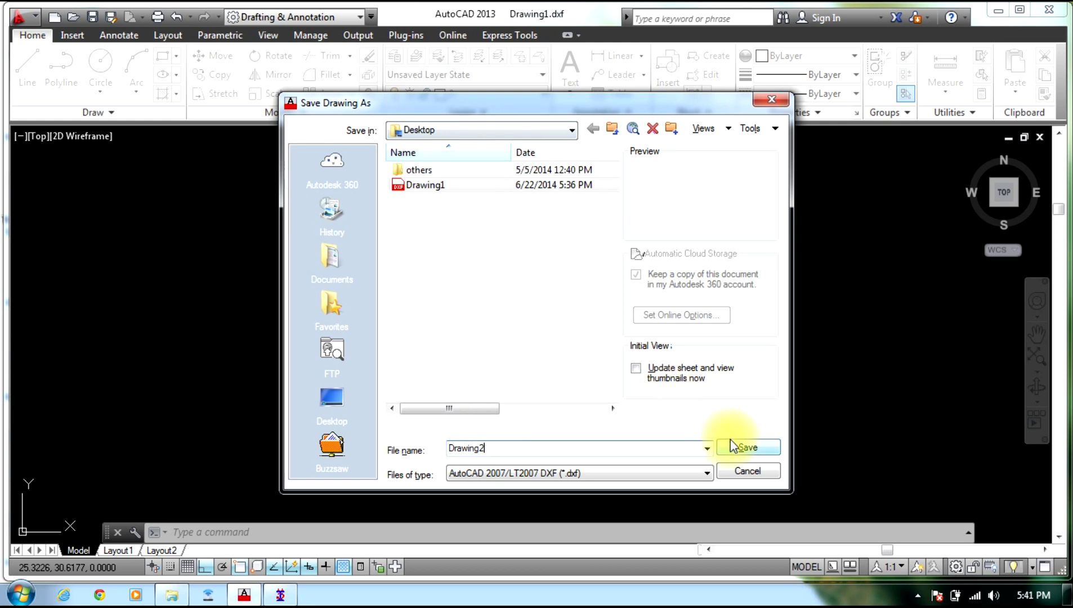
left_click(771, 447)
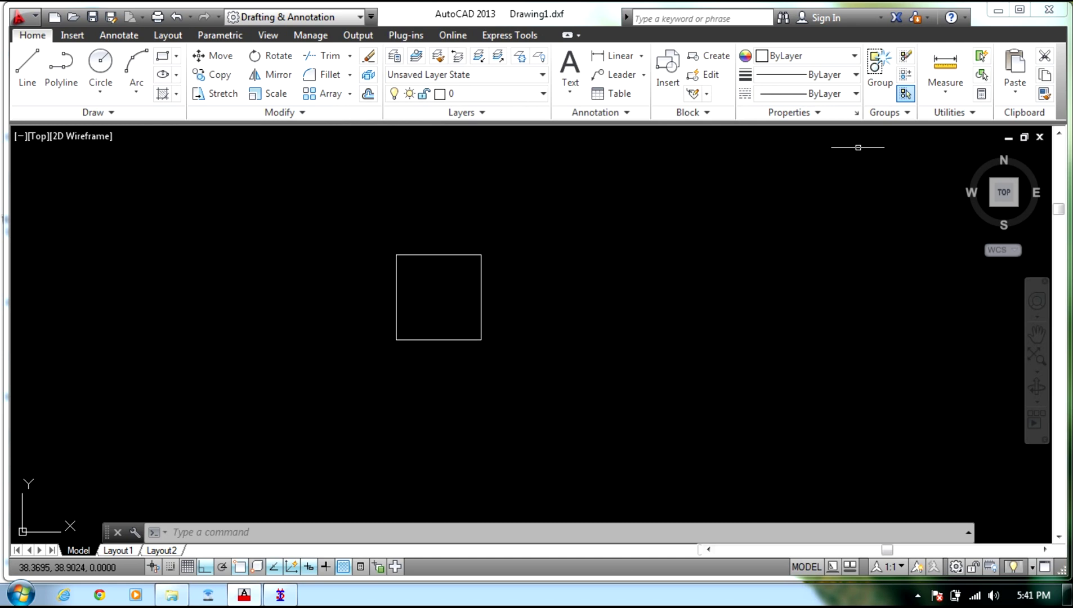
Close AutoCAD, saving the drawing on the desktop as Drawing1.dwg in AutoCAD 2013 Drawing format.
left_click(1036, 10)
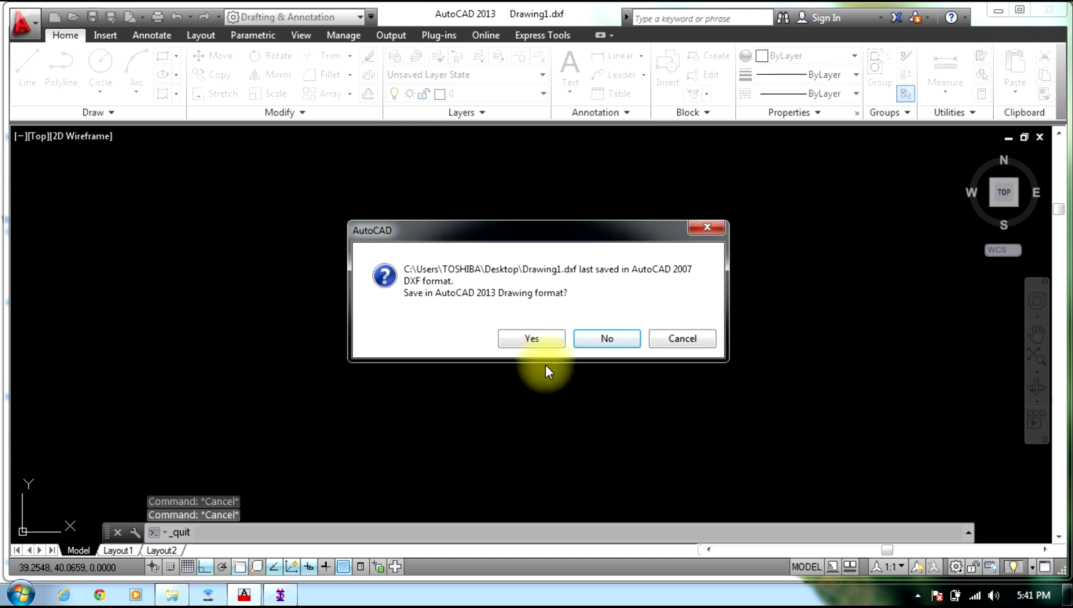
left_click(541, 337)
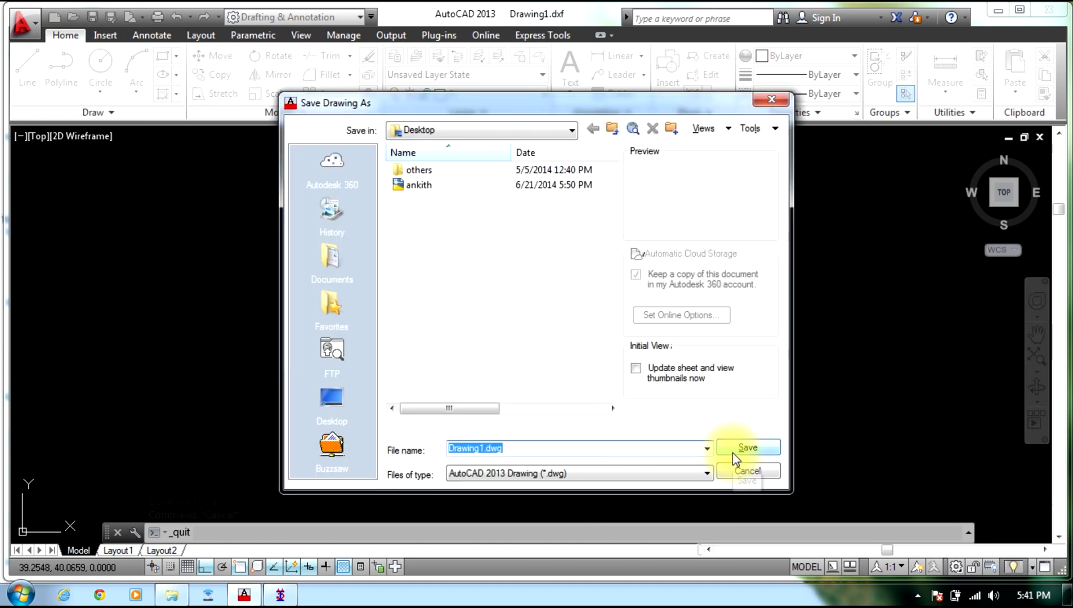
left_click(732, 453)
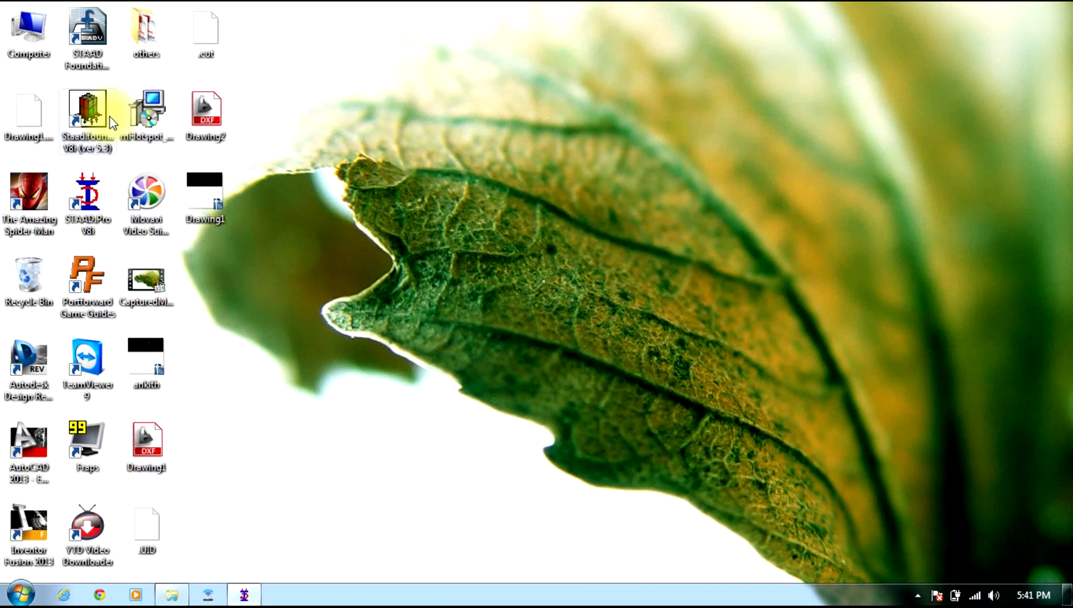
Switch to STAAD.Pro and create a new Space project named daaaaaaaaaaaa with Meter and KiloNewton units.
left_click(233, 592)
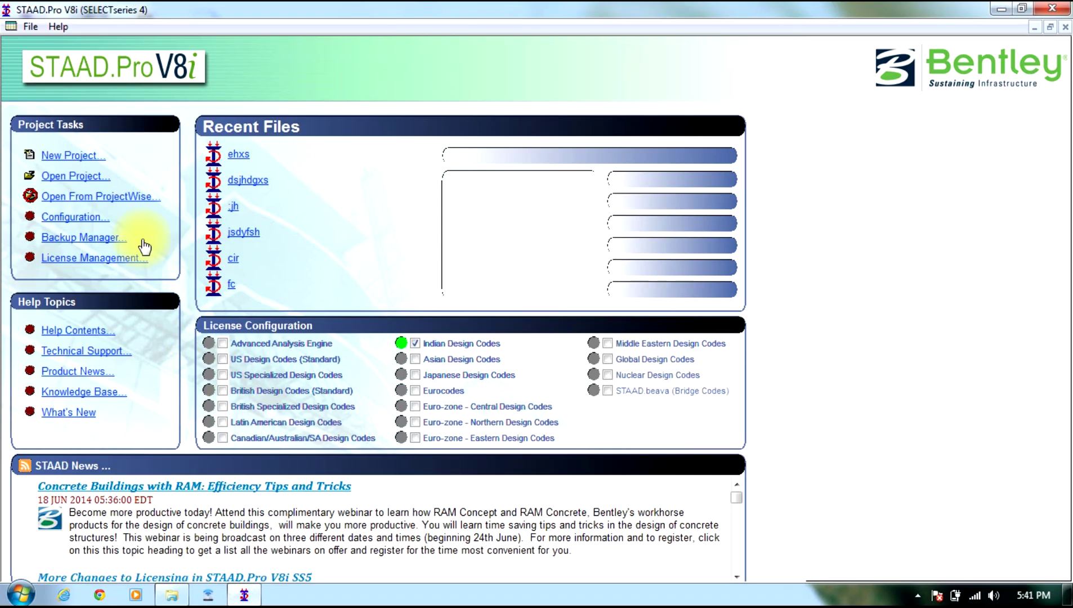
left_click(86, 165)
left_click(385, 172)
double_click(641, 199)
type("daaaaaaaaaaaa")
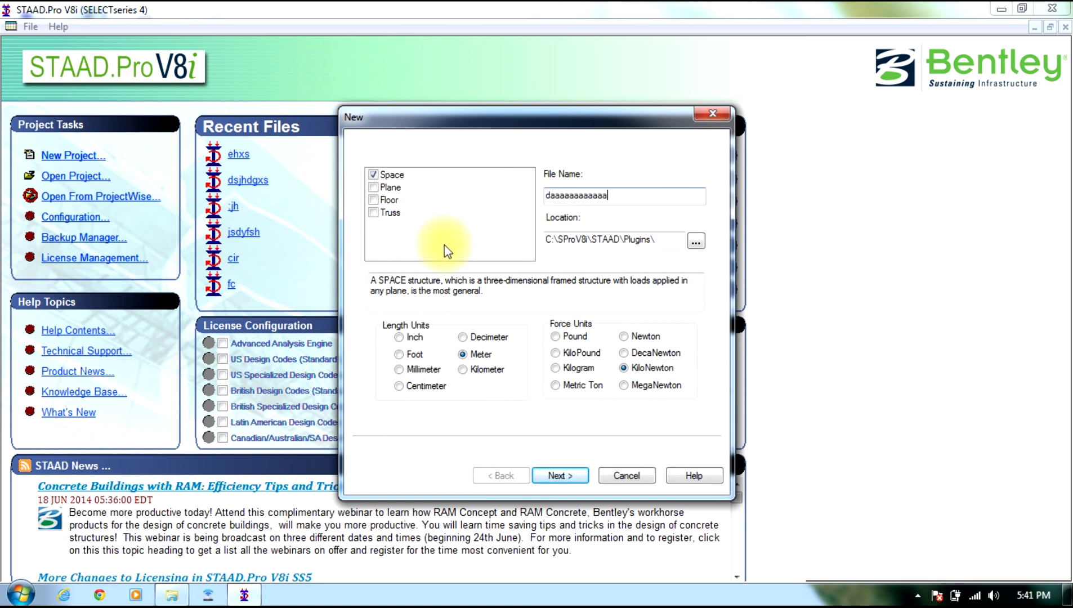
left_click(558, 475)
left_click(552, 476)
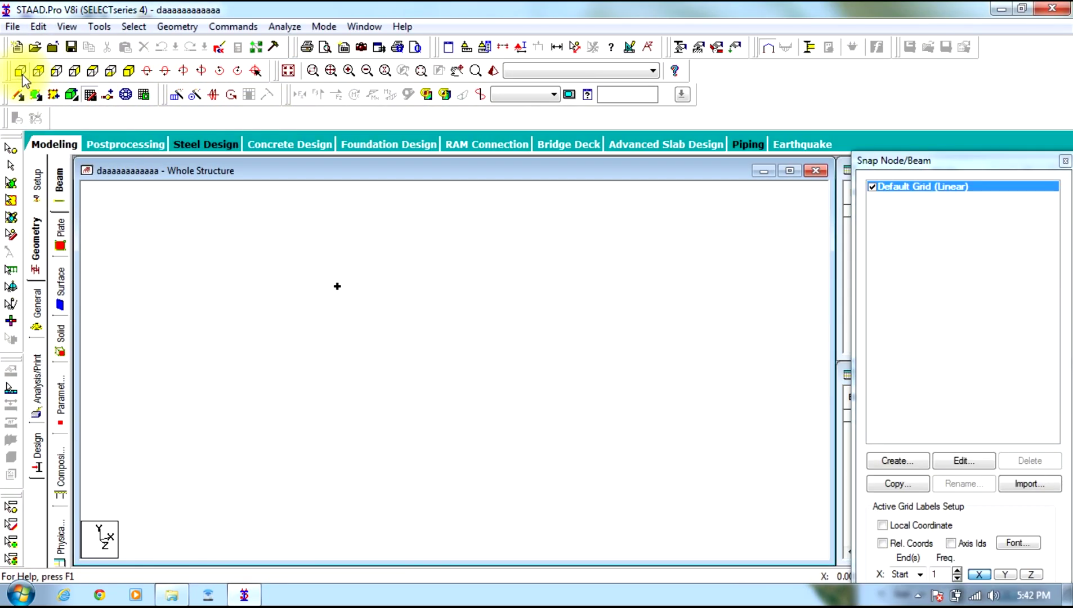
Start a 3D DXF import and choose the Drawing2 file from the desktop.
left_click(12, 26)
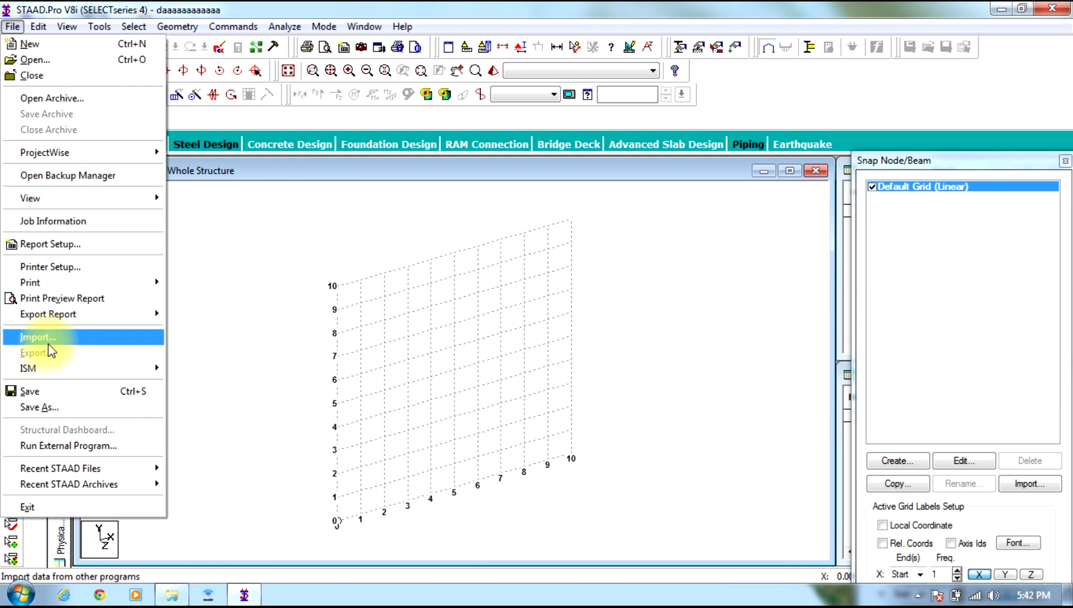
left_click(47, 338)
left_click(488, 253)
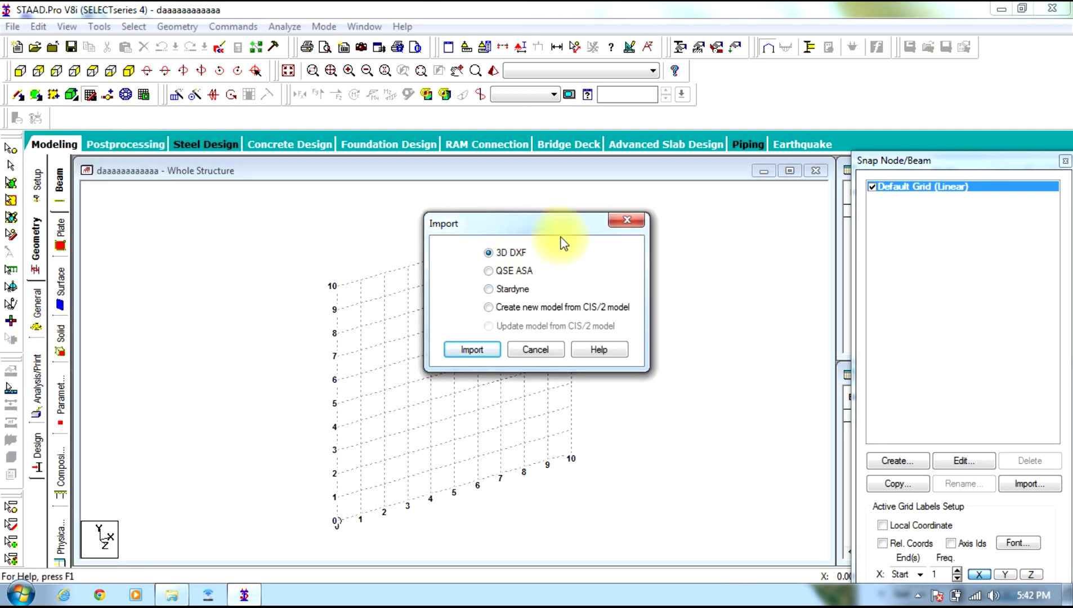
left_click(470, 350)
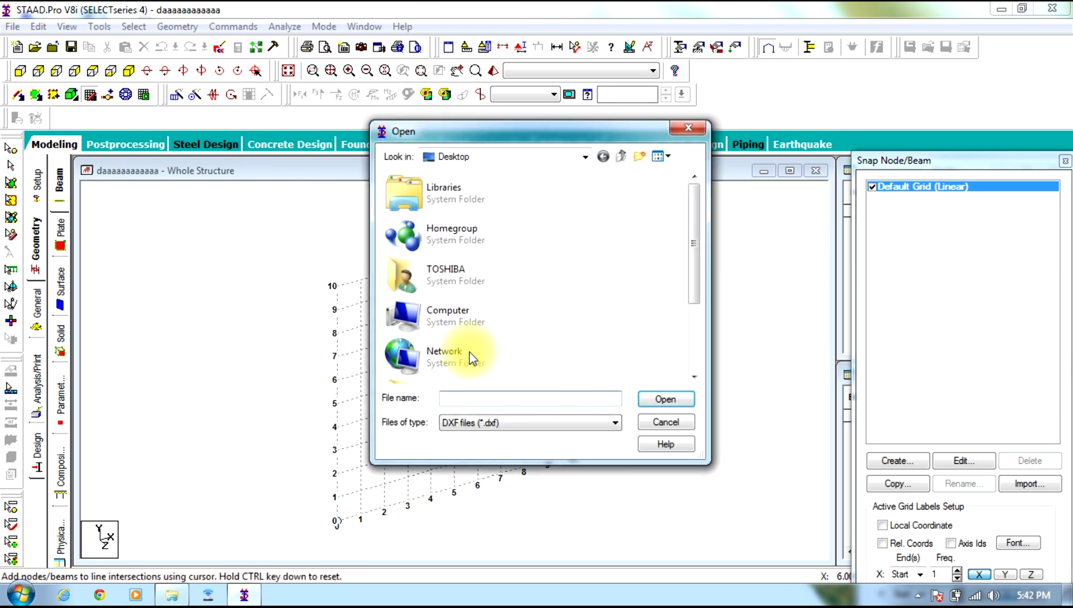
left_click_drag(694, 259, 693, 336)
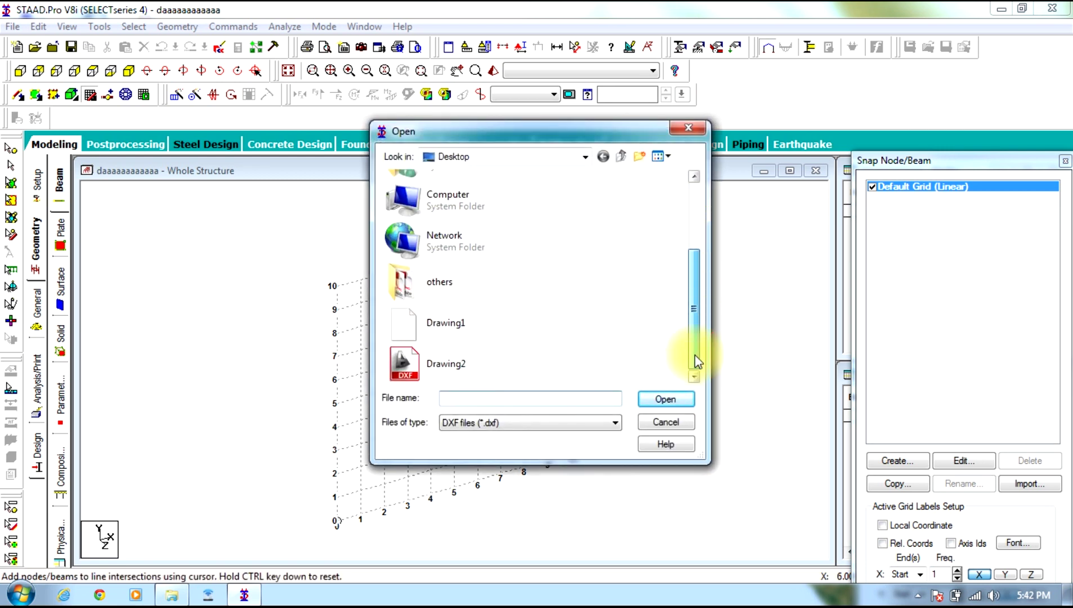
left_click(498, 374)
left_click(662, 397)
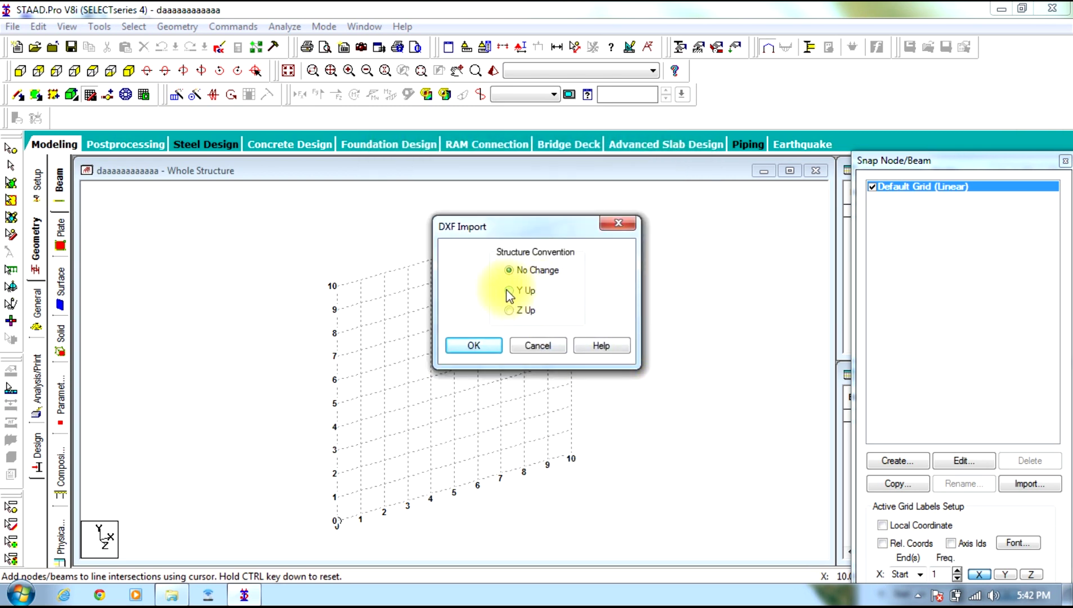
Complete the DXF import with the Y Up structure convention and Meter and KiloNewton input units.
left_click(509, 291)
left_click(475, 347)
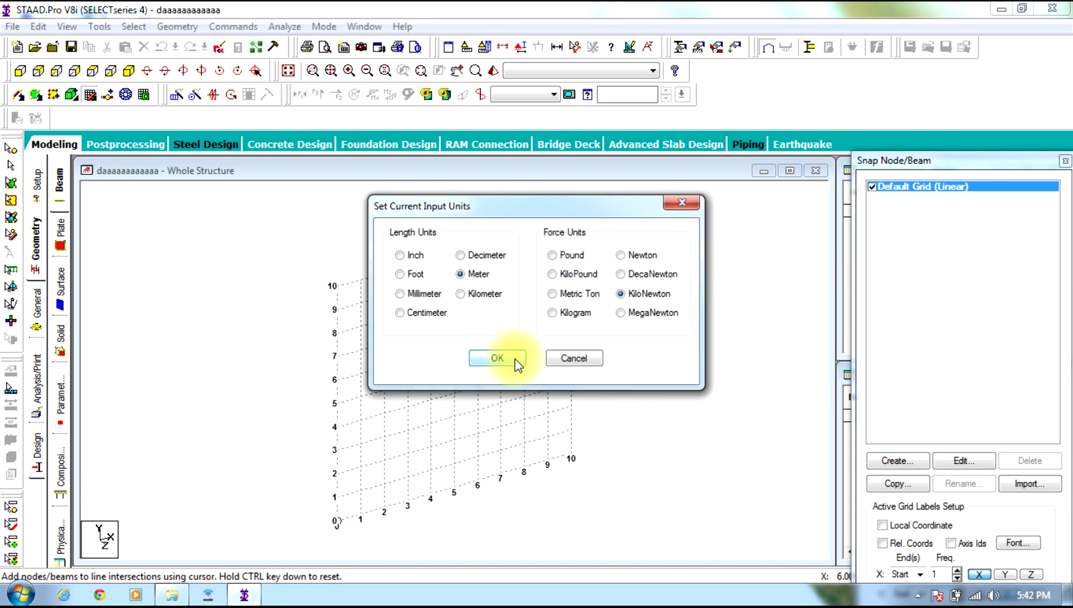
left_click(507, 355)
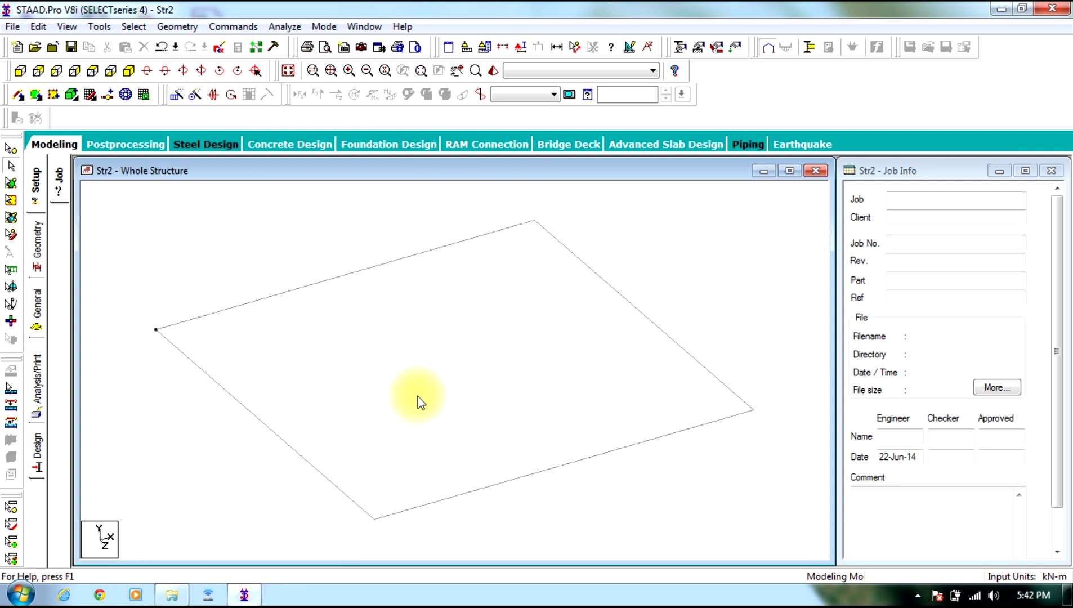
Inspect the imported square frame in the front view and the isometric view.
middle_click_drag(419, 400, 442, 388)
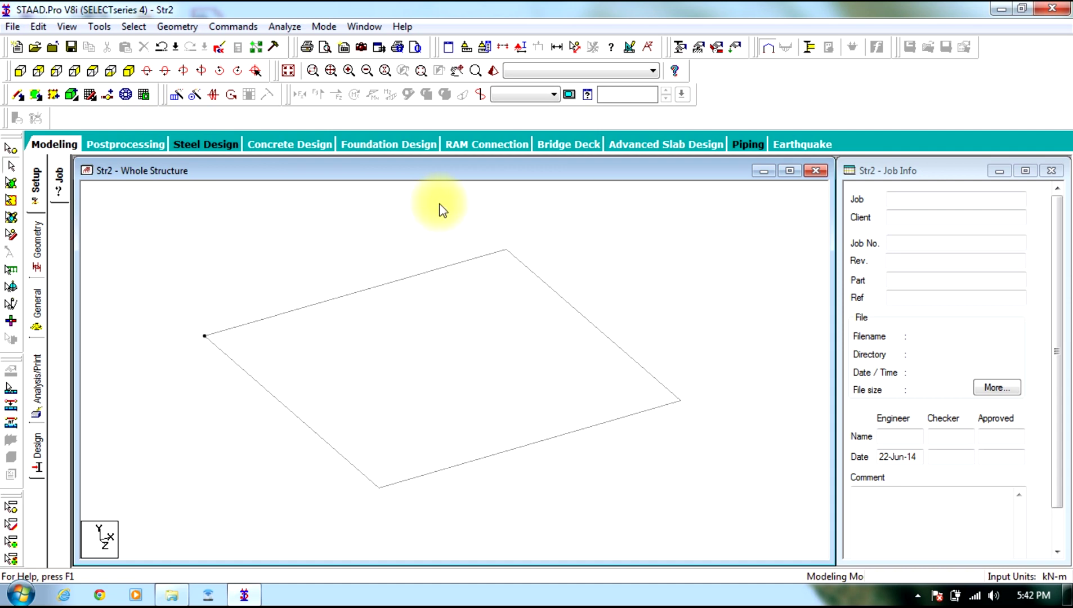
left_click(20, 72)
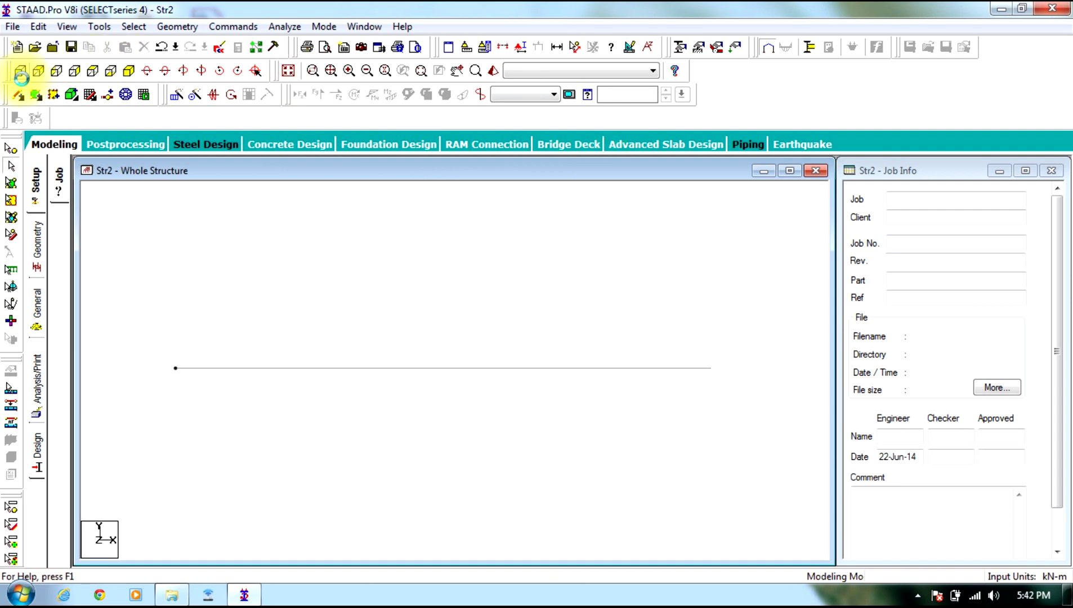
left_click(128, 71)
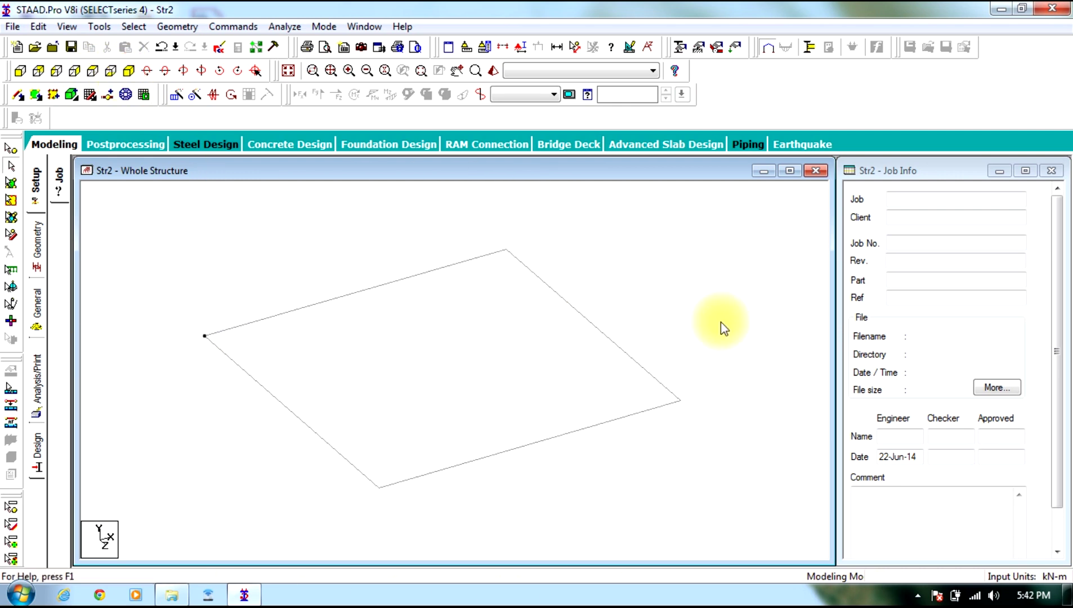
Close STAAD.Pro, open the house floor plan DWG from the desktop in AutoCAD and dismiss the Welcome window.
left_click(1051, 7)
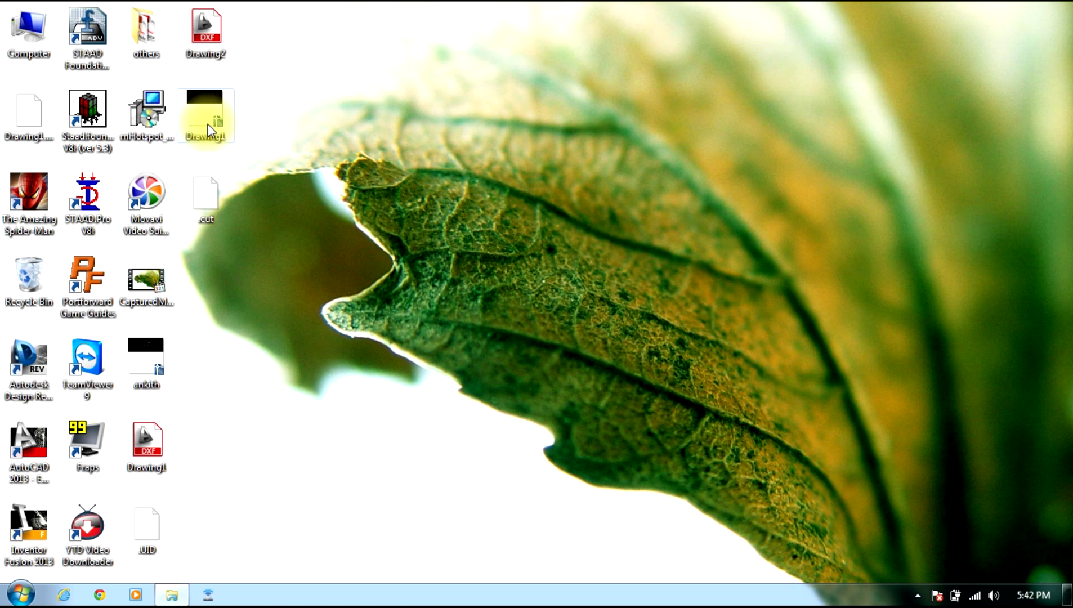
left_click(148, 358)
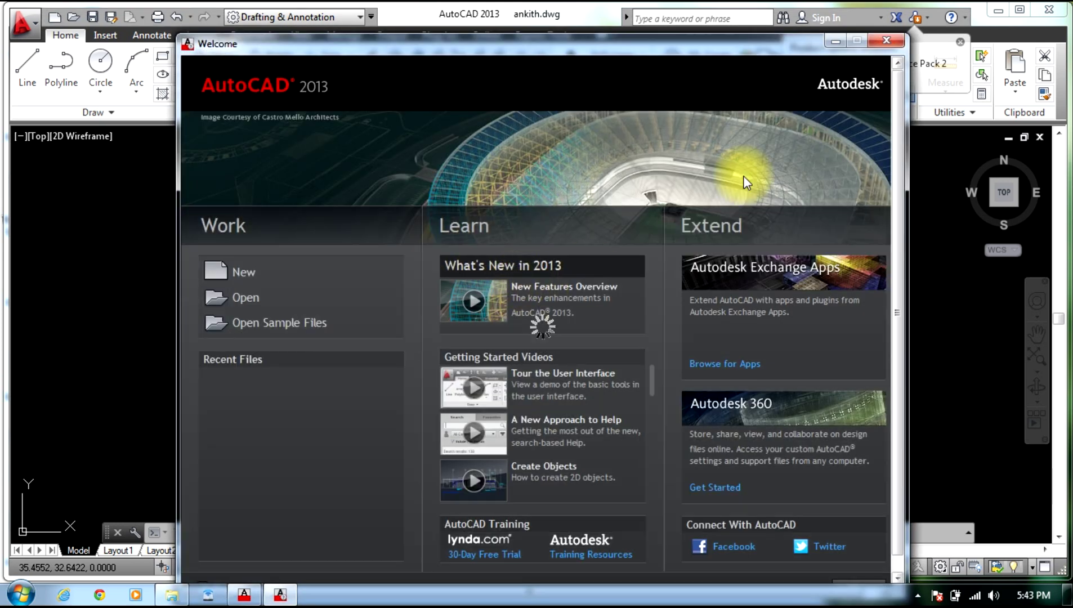
left_click(888, 40)
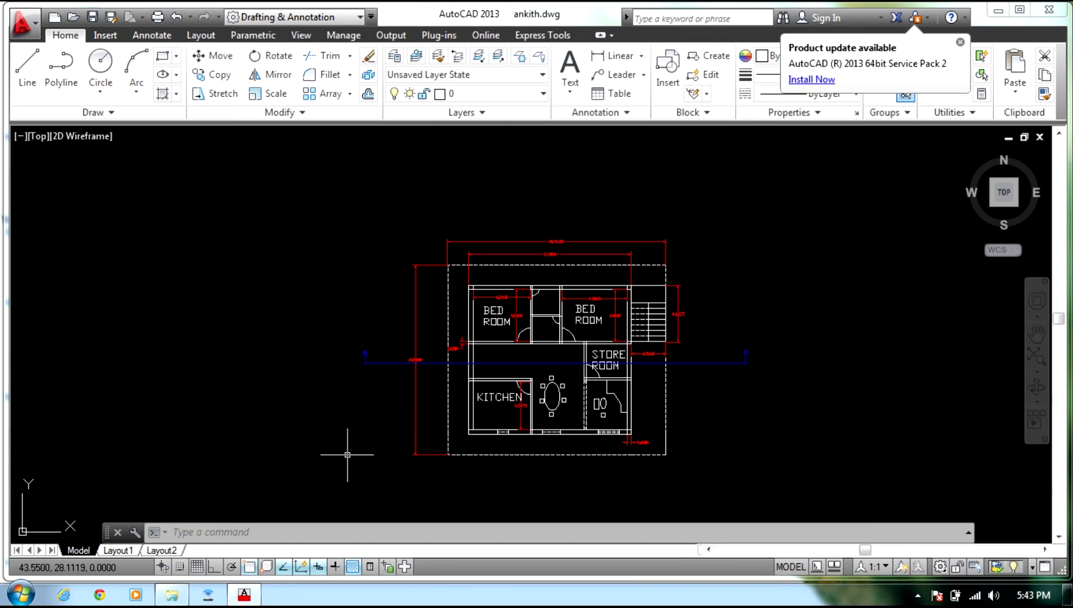
Open the Layer Properties Manager for the floor plan drawing using the LAYER command.
scroll(442, 418, "up", 4)
scroll(445, 419, "down", 2)
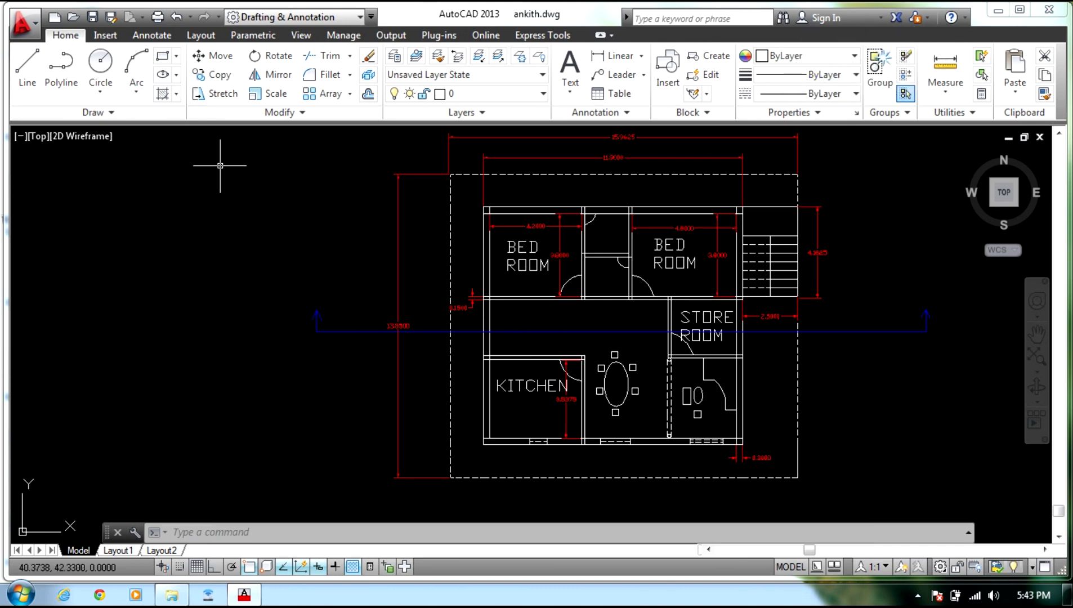
type("LA")
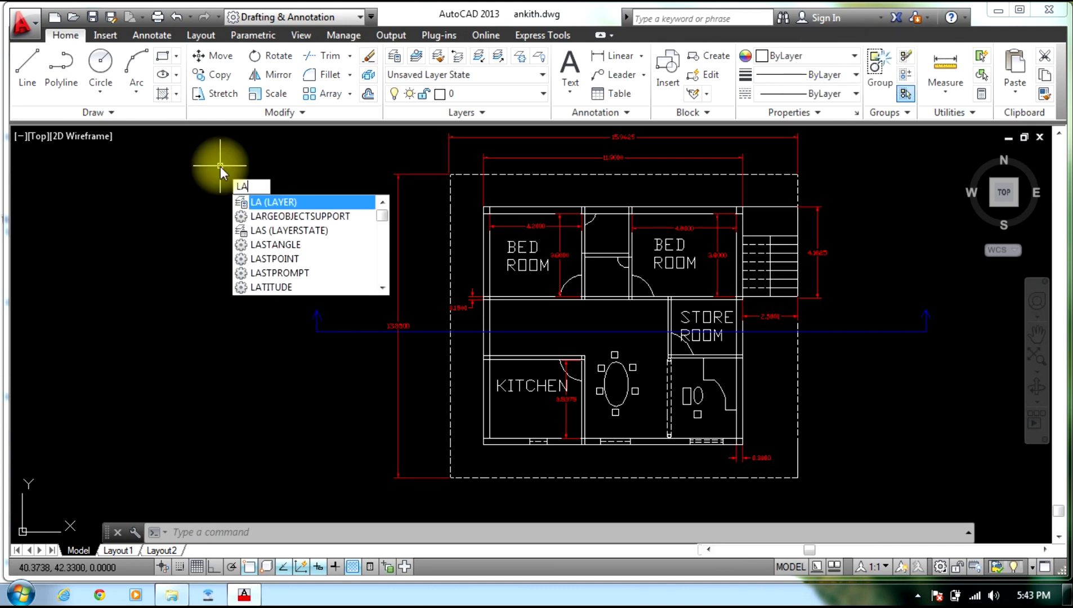
type("Yer")
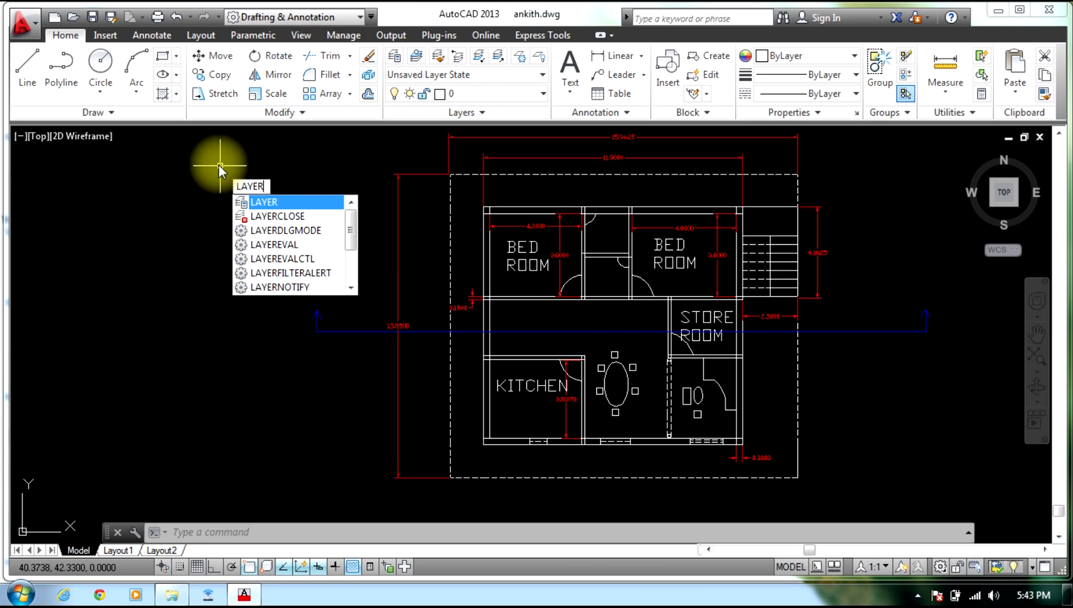
key("Return")
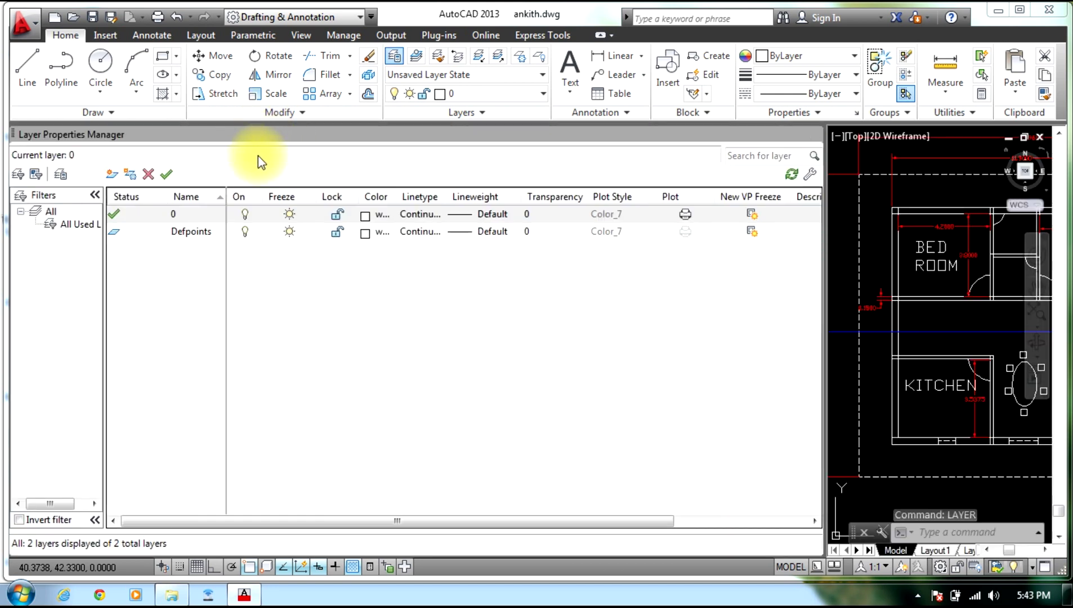
Turn the current layer 0 off and back on.
left_click(246, 218)
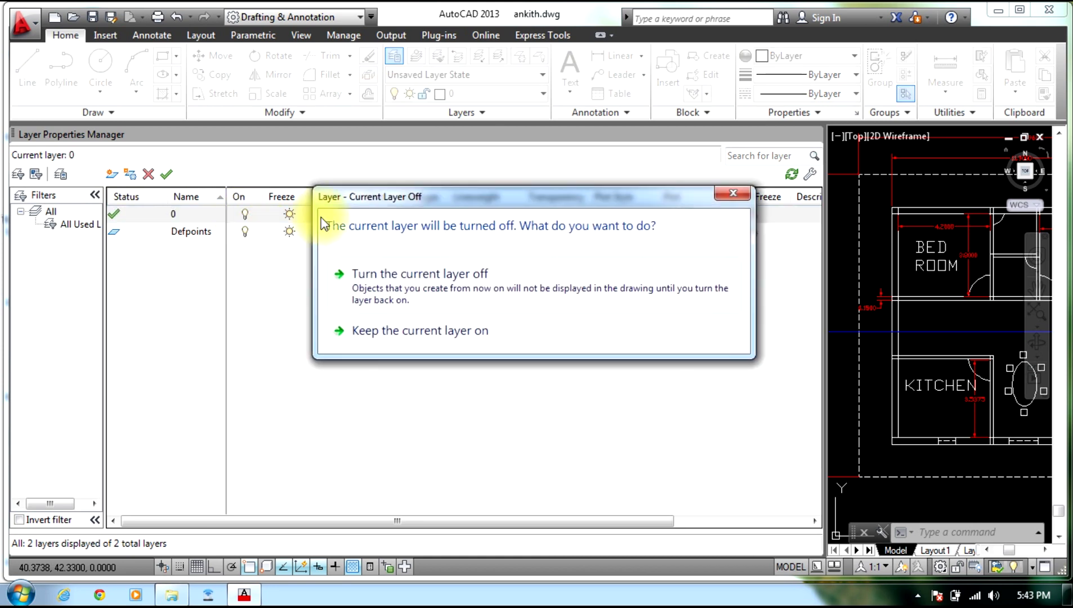
left_click(731, 193)
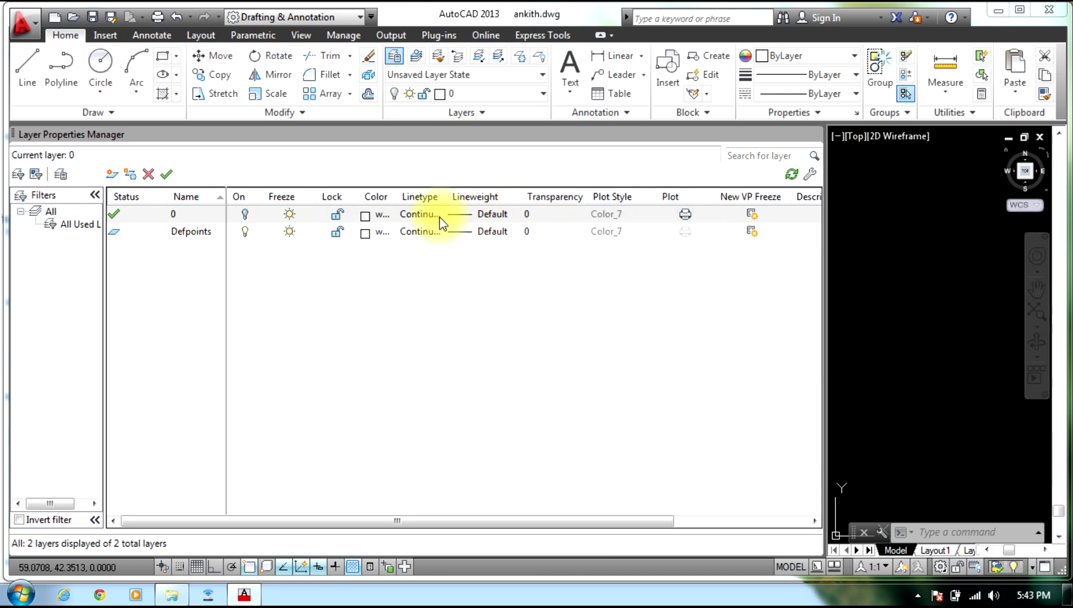
left_click(245, 216)
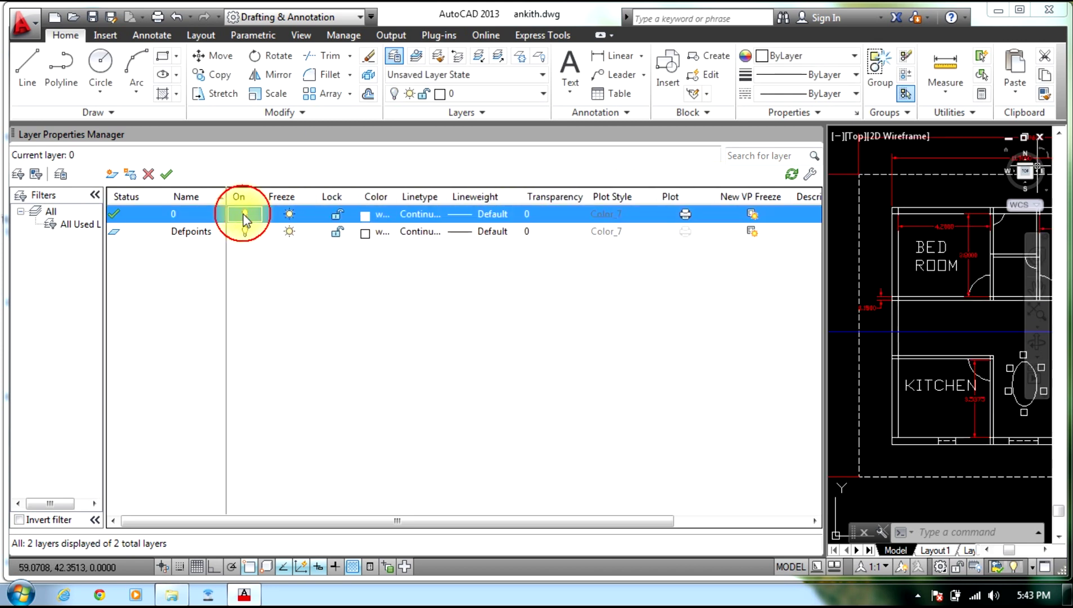
Lock layer 0 and create a new layer named "colums".
left_click(337, 215)
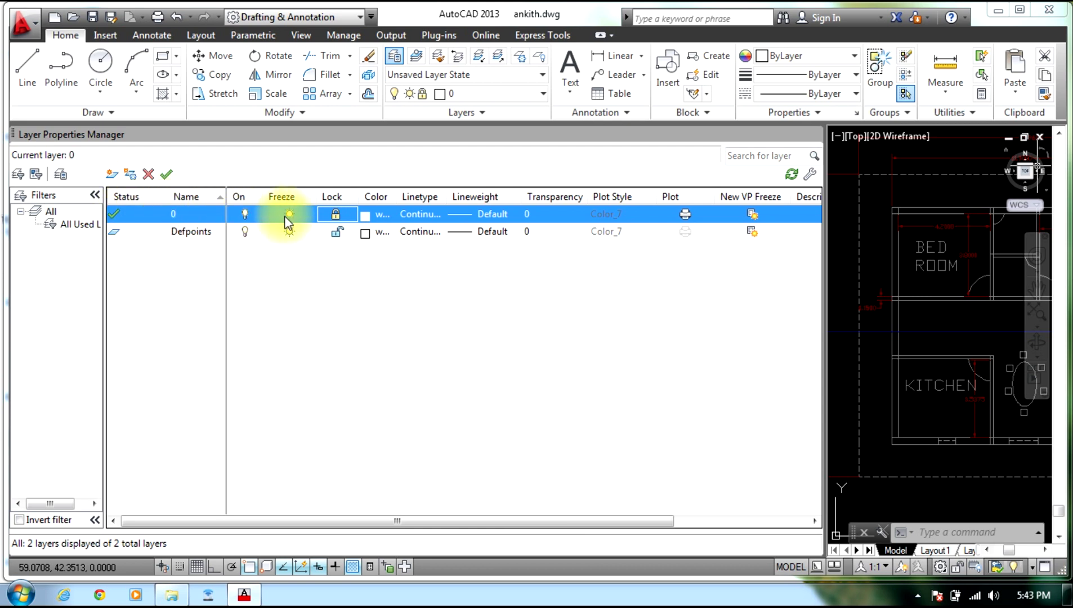
left_click(112, 175)
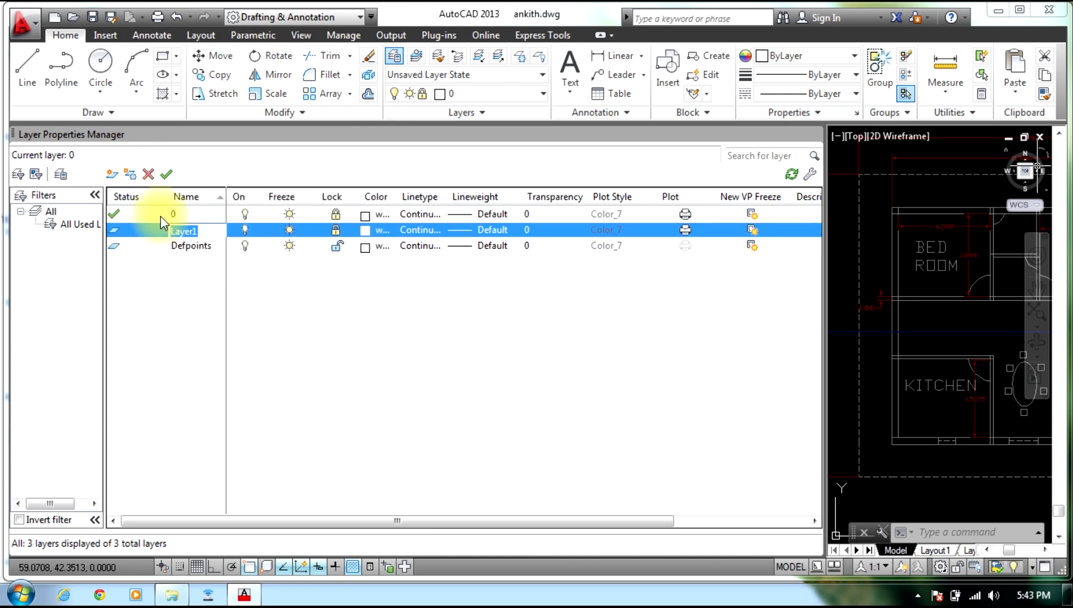
type("colums")
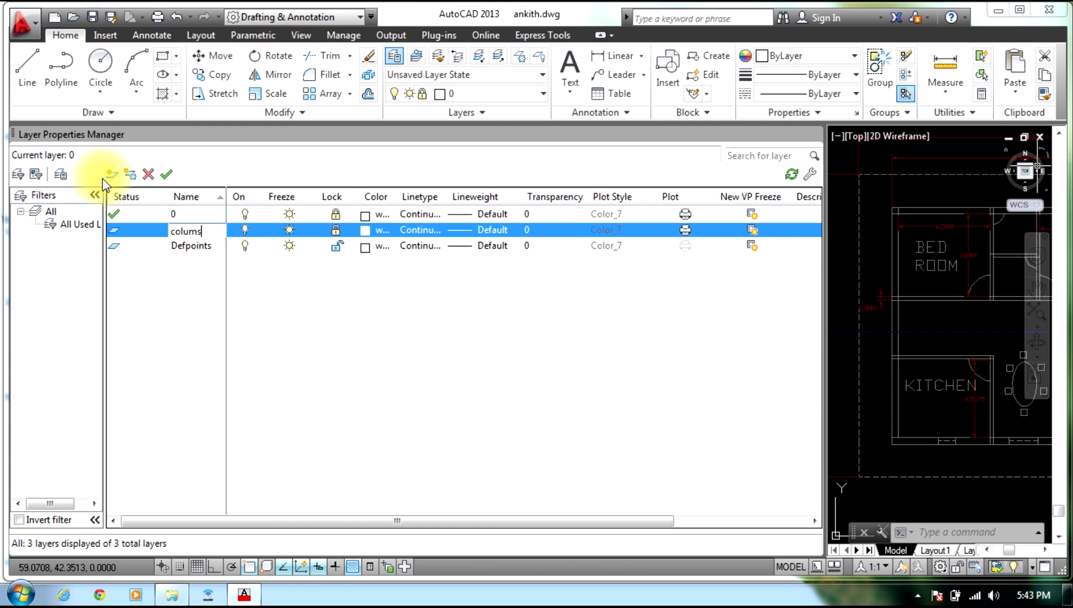
Confirm the name of the new "colums" layer and set its colour to yellow, index colour 50.
key("Return")
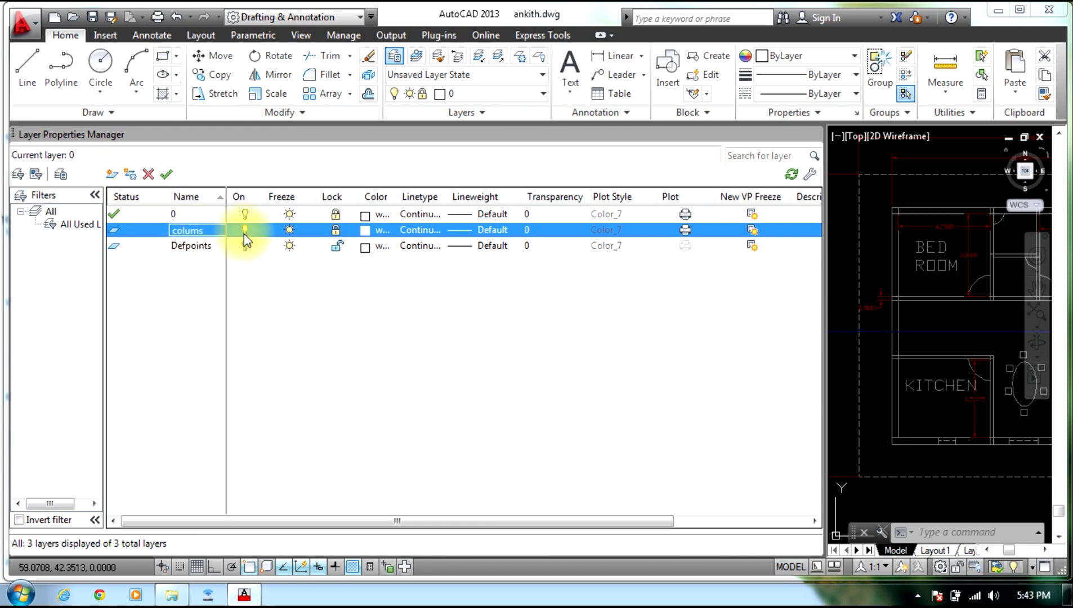
left_click(366, 231)
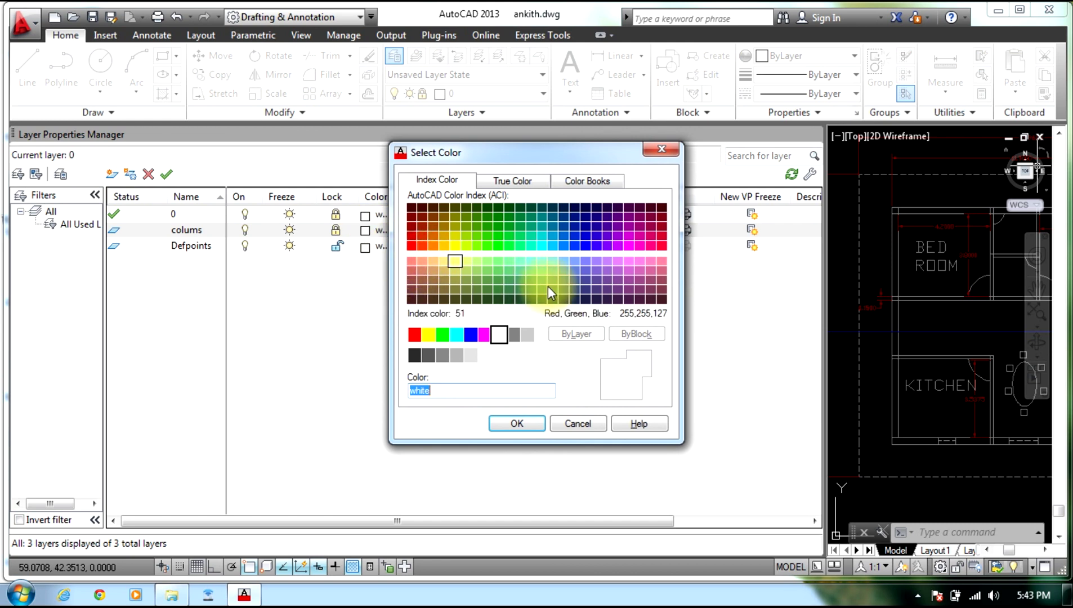
left_click(600, 299)
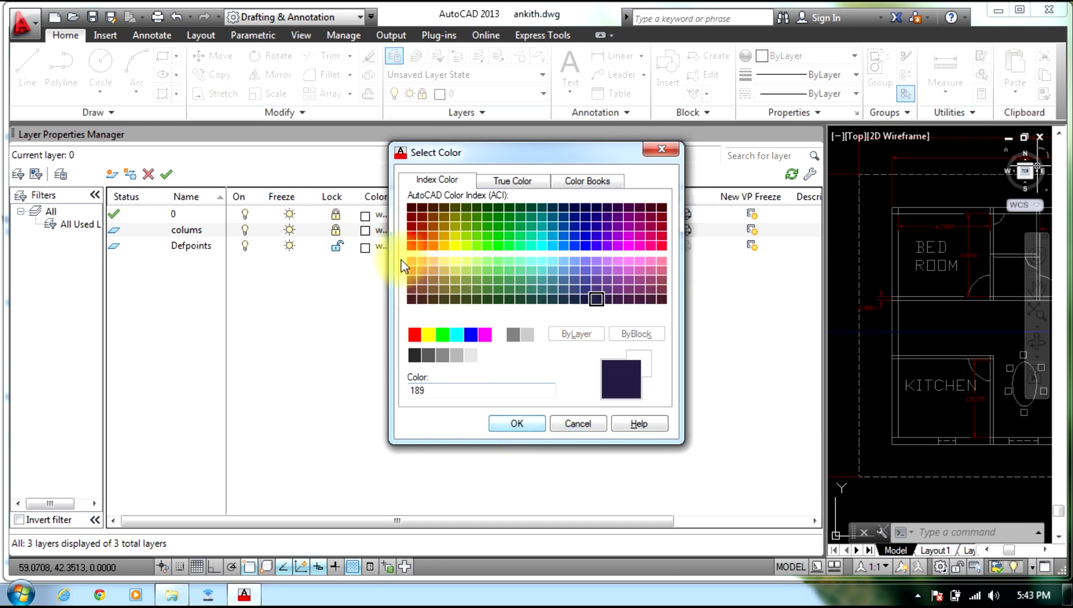
left_click(413, 247)
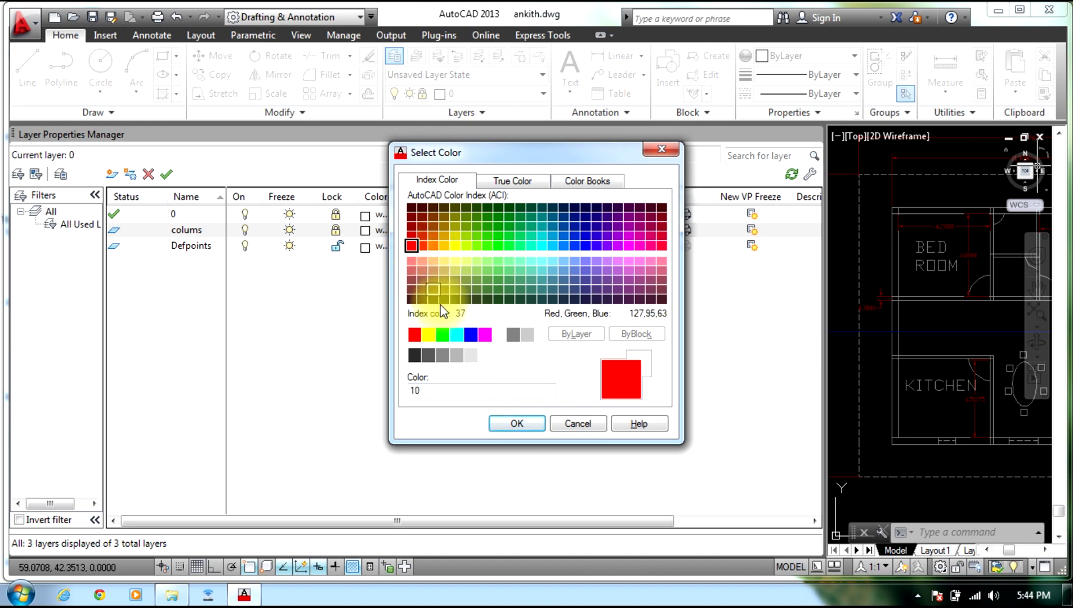
left_click(456, 247)
left_click(521, 425)
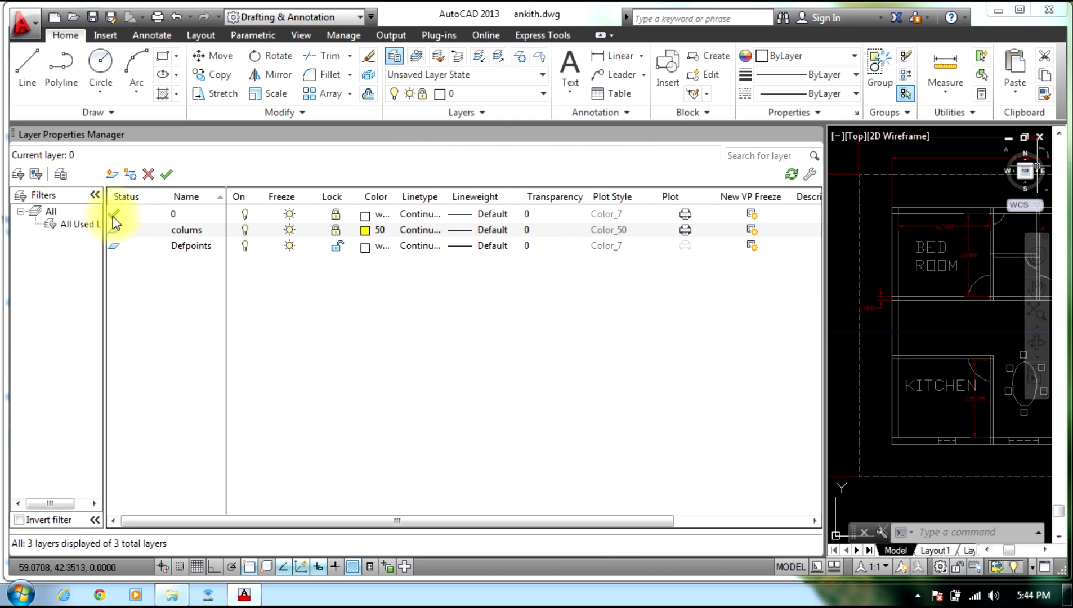
Make the "colums" layer current and close the Layer Properties Manager.
left_click(116, 231)
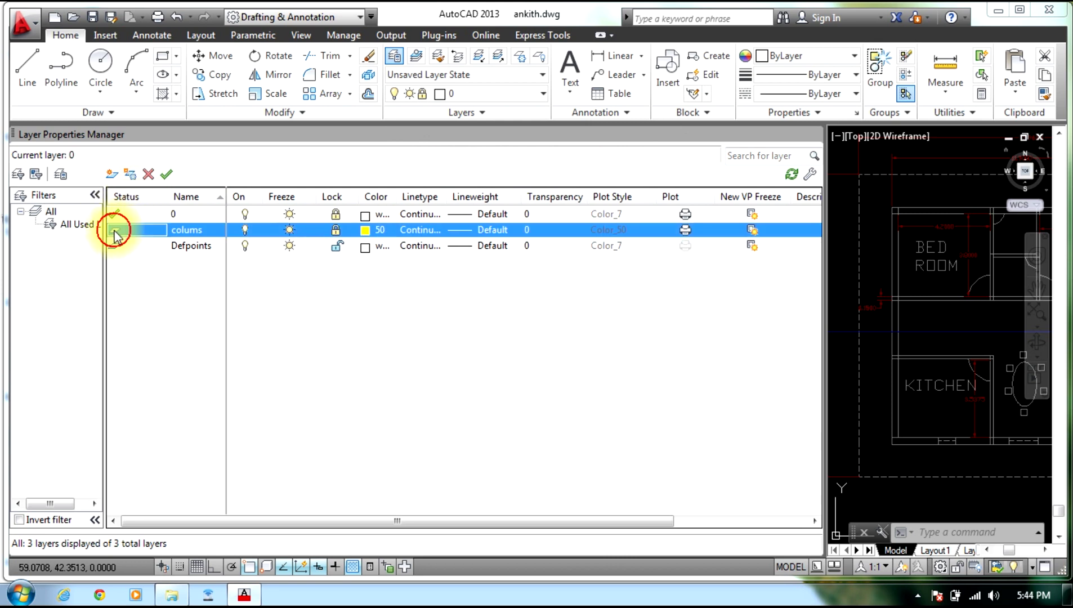
double_click(115, 231)
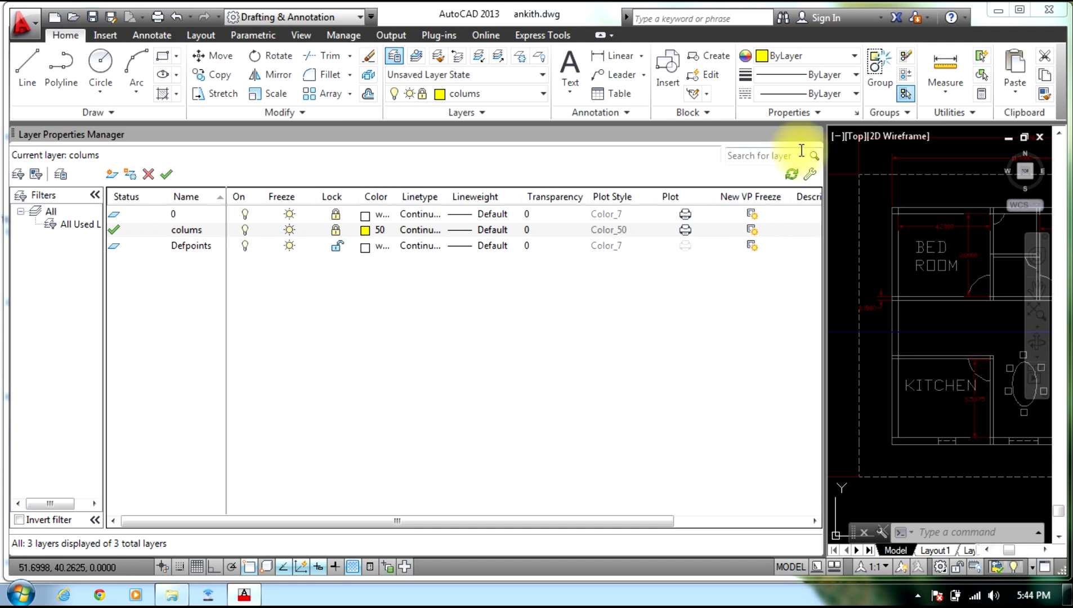
mouse_move(815, 141)
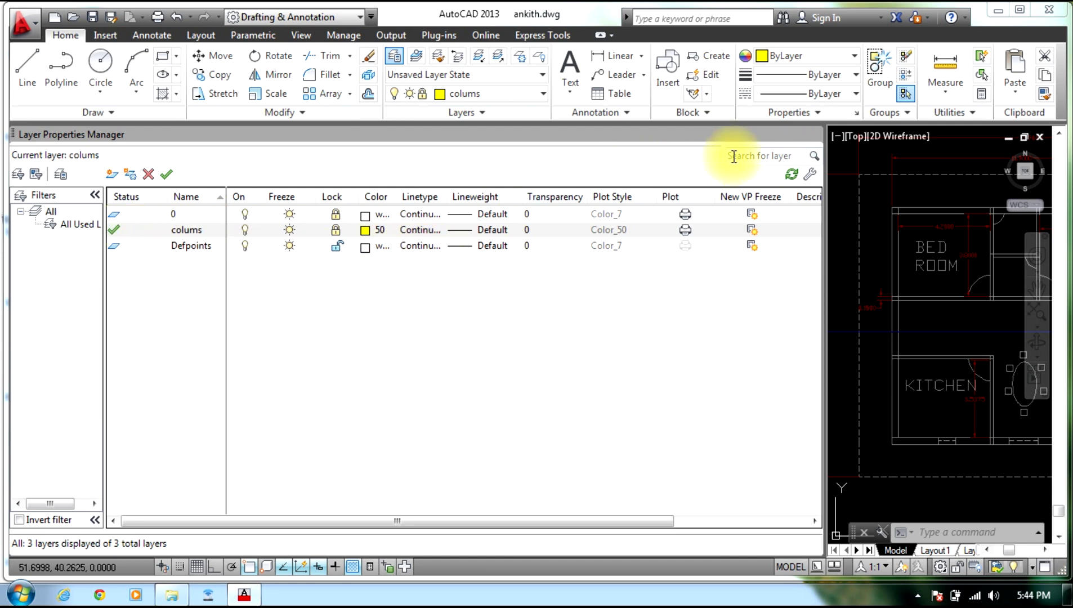
left_click(816, 135)
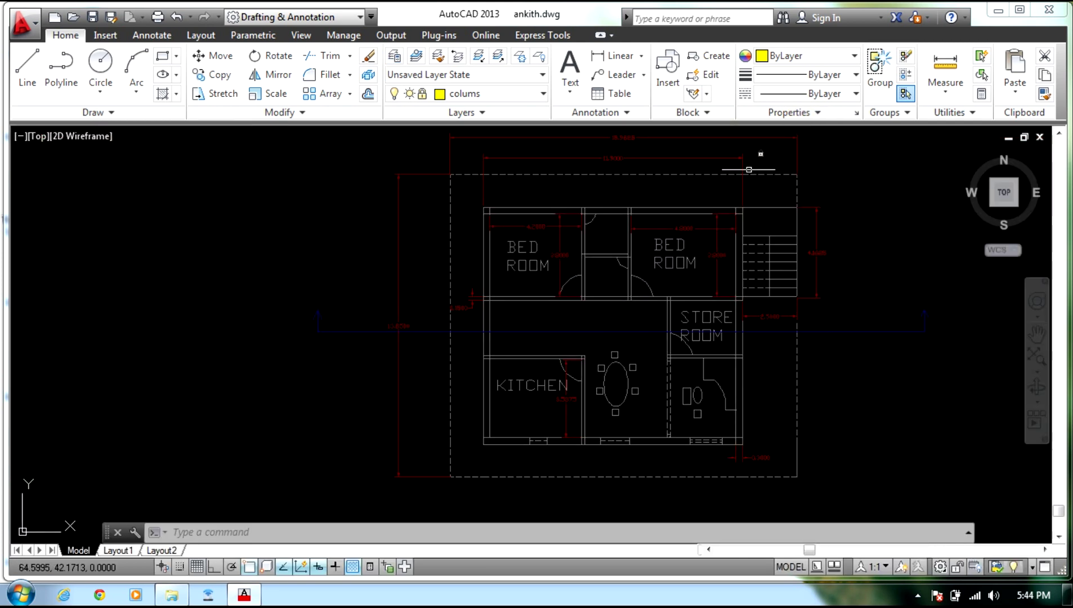
Try to erase the floor plan objects on locked layer 0 using crossing selections across the house.
left_click(837, 168)
left_click(530, 367)
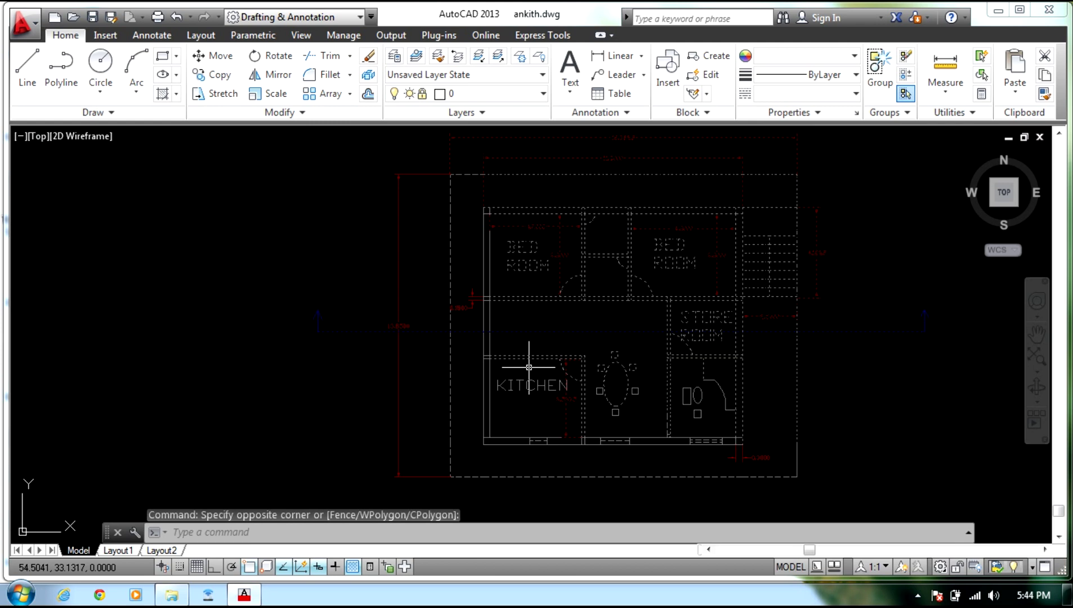
key("Delete")
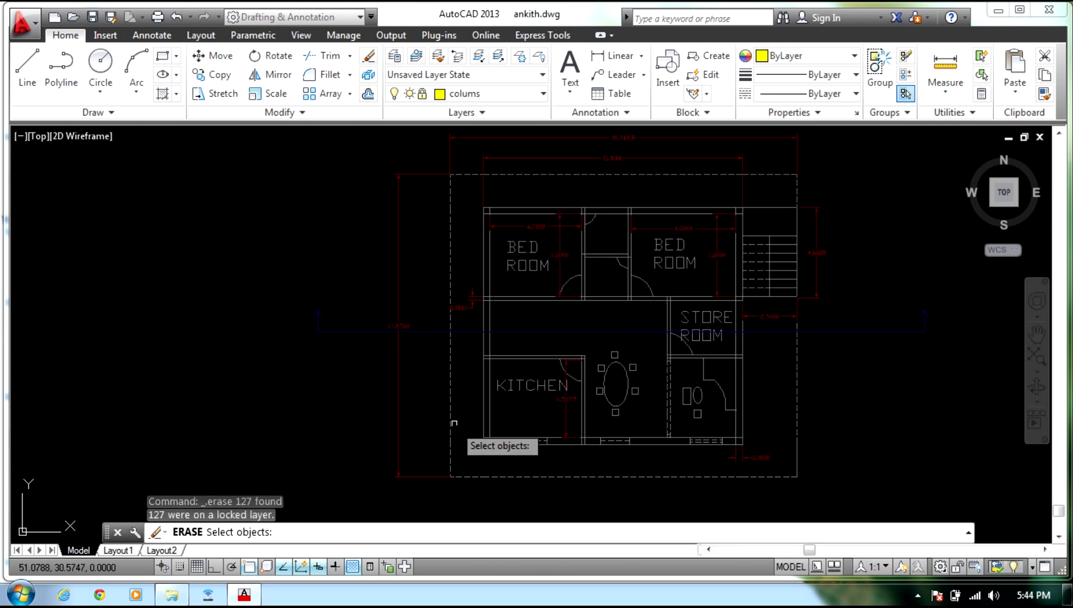
left_click(854, 167)
left_click(473, 382)
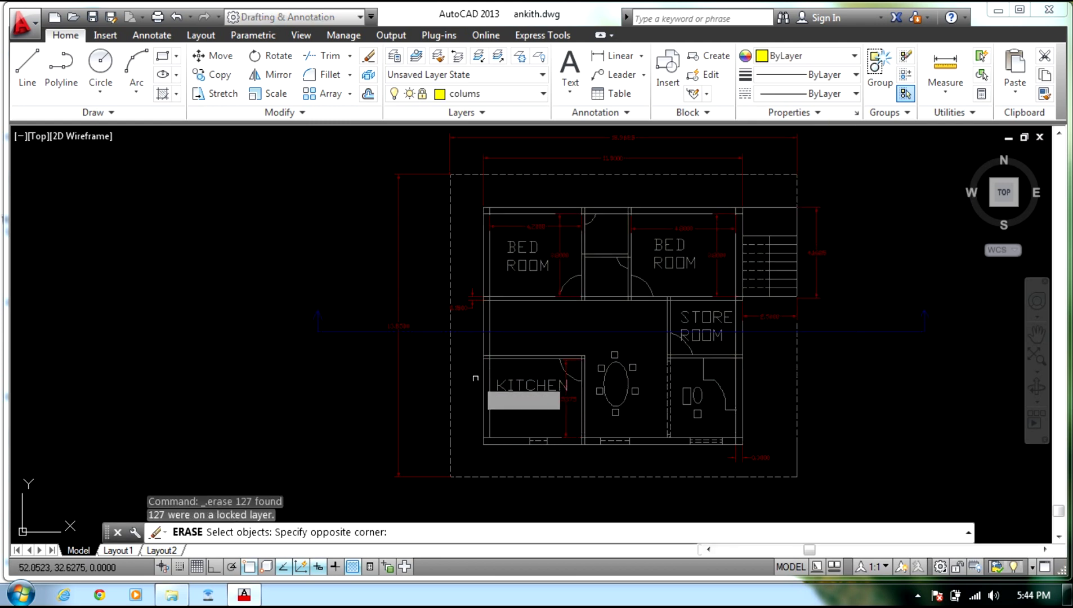
scroll(488, 215, "up", 4)
scroll(488, 215, "down", 3)
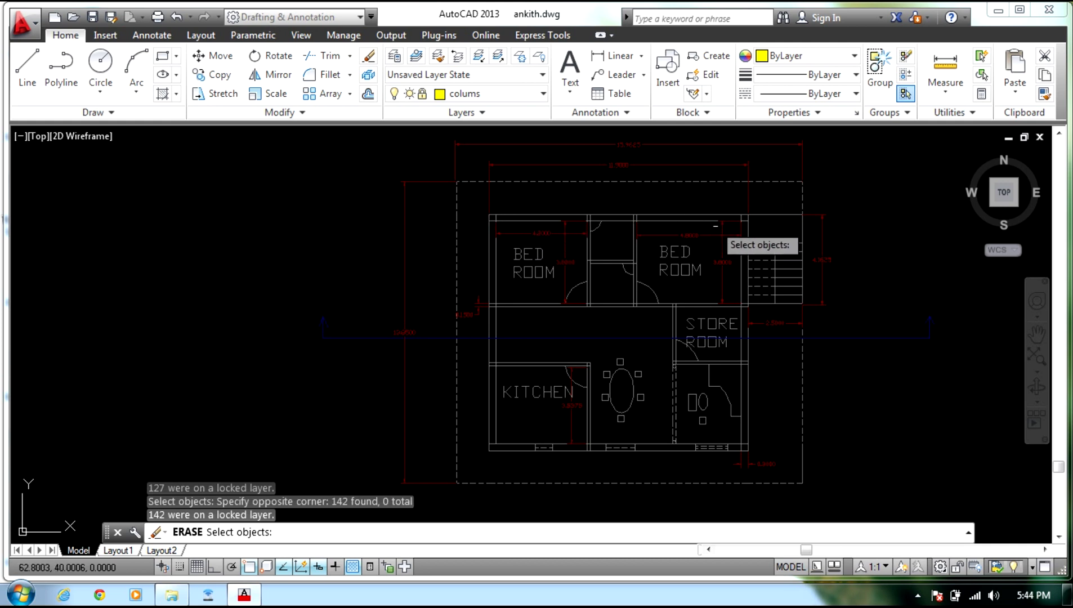
Draw a line about 11.6 long along the upper outer wall's centre, from the upper-left corner's centre to the upper-right corner's centre.
scroll(496, 208, "up", 7)
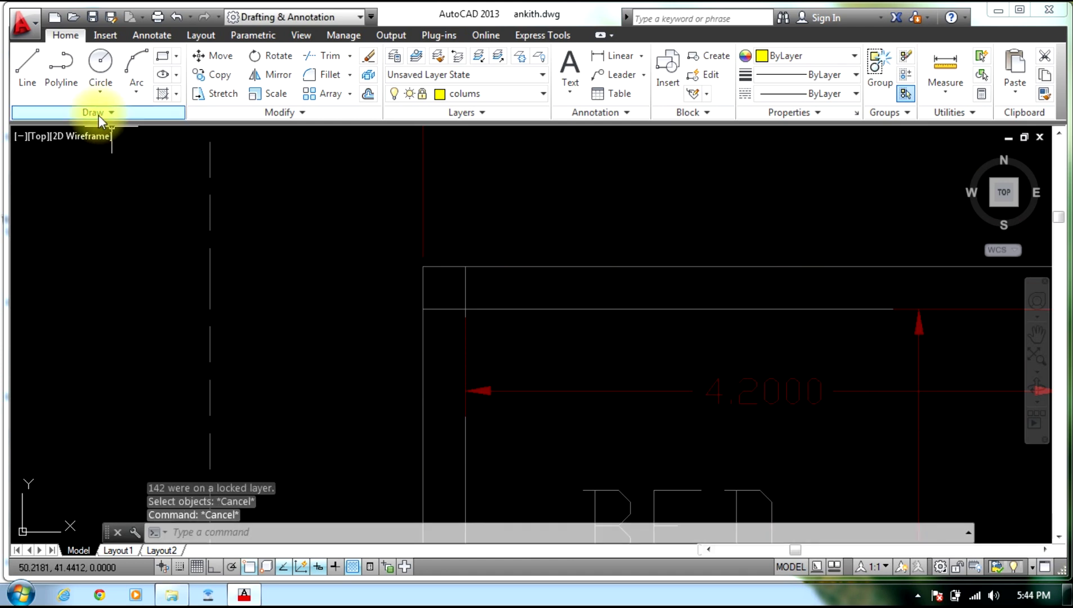
left_click(29, 70)
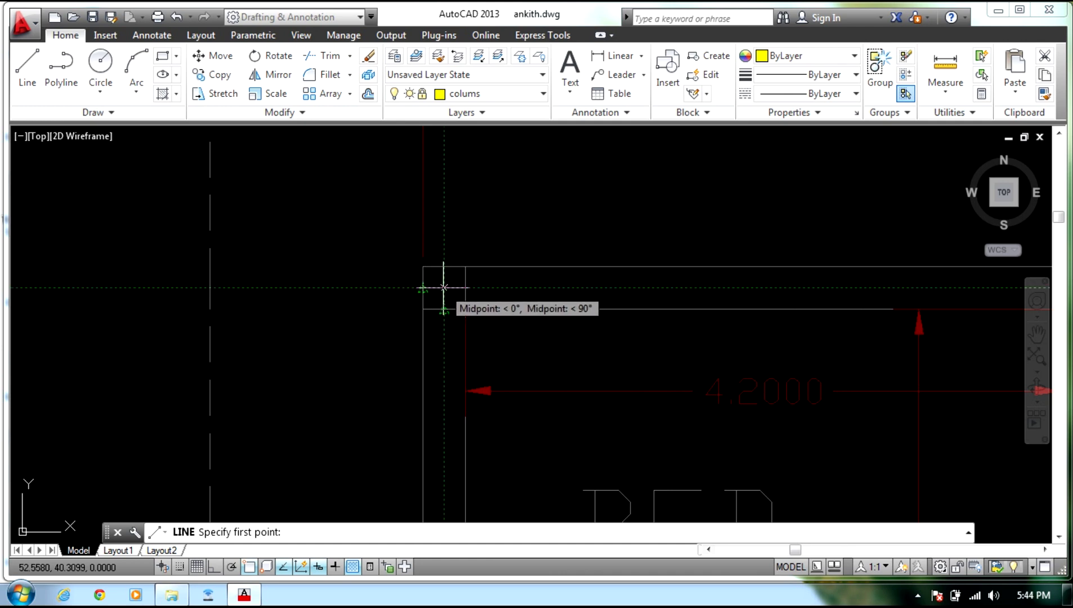
scroll(443, 287, "down", 5)
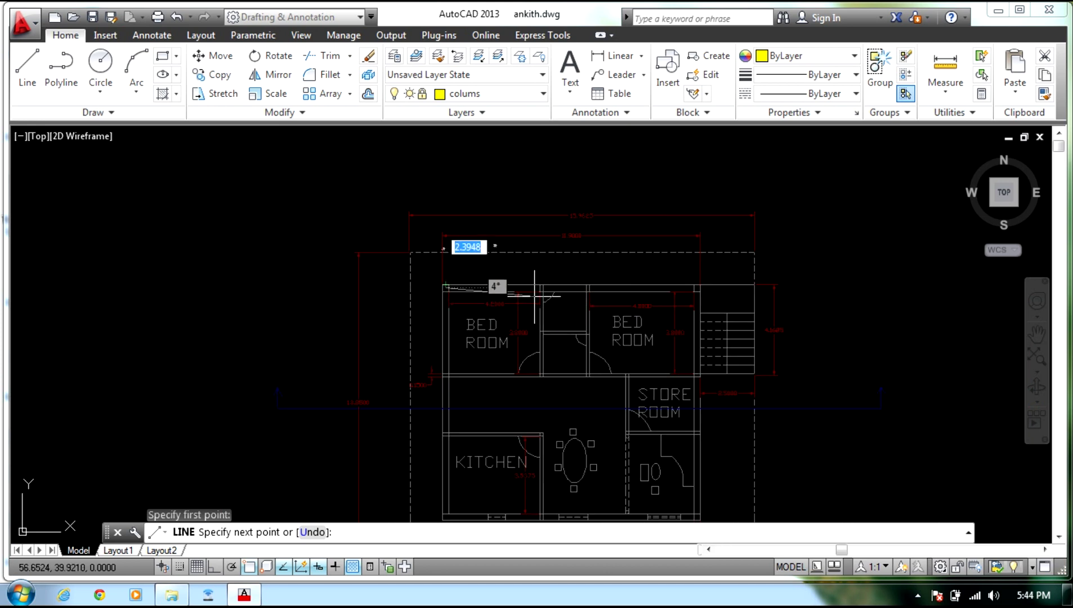
scroll(733, 285, "up", 6)
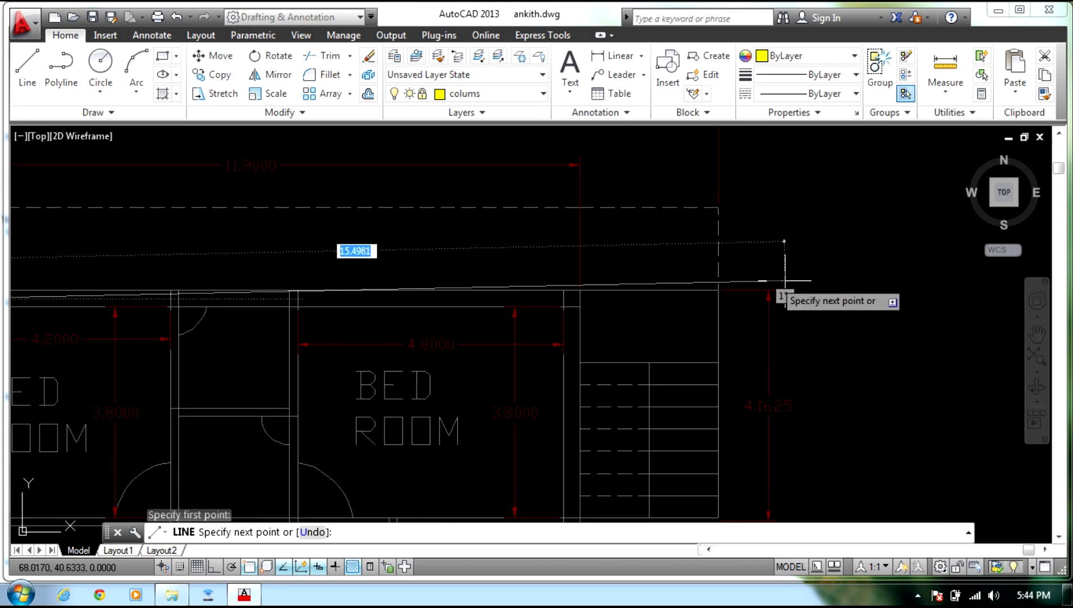
scroll(417, 310, "up", 3)
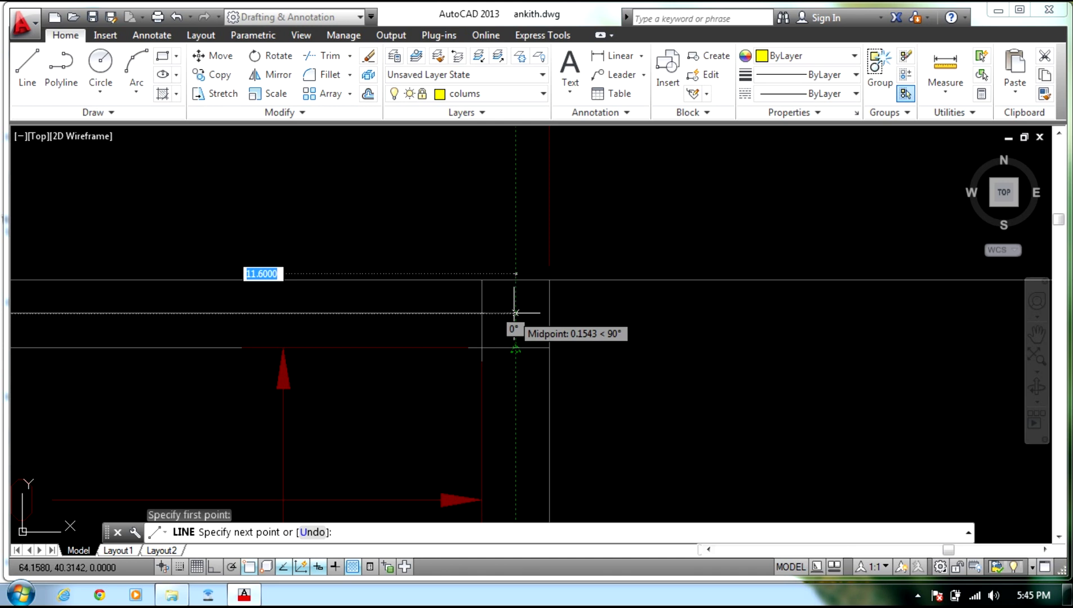
scroll(515, 313, "down", 3)
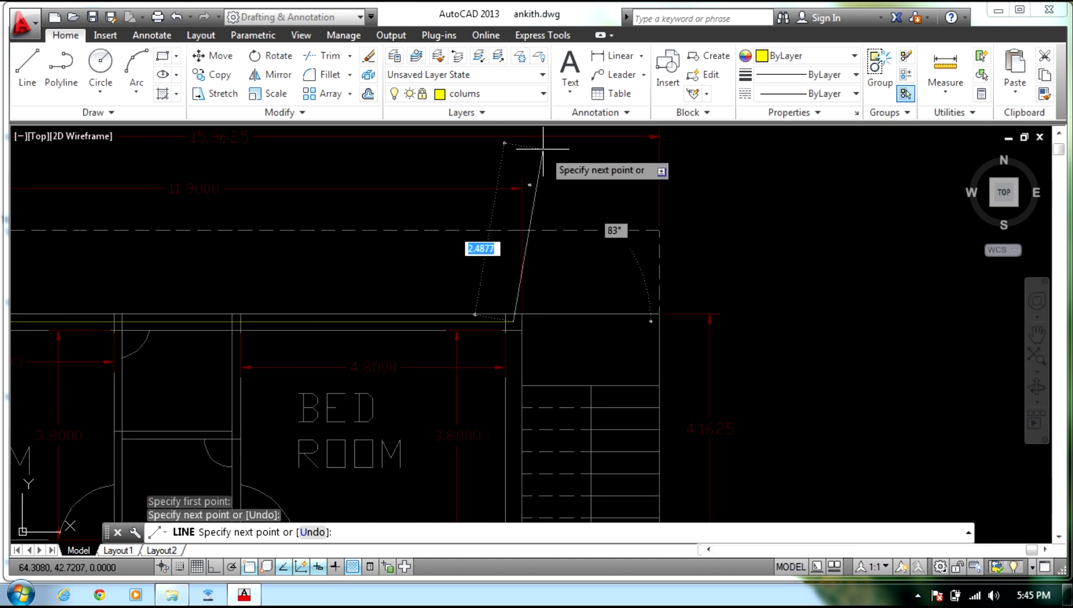
Continue the line about 10.55 down the right outer wall's centre to the centre of the lower-right corner.
middle_click_drag(522, 262, 541, 23)
scroll(515, 343, "down", 6)
middle_click_drag(517, 363, 526, 296)
scroll(551, 335, "up", 8)
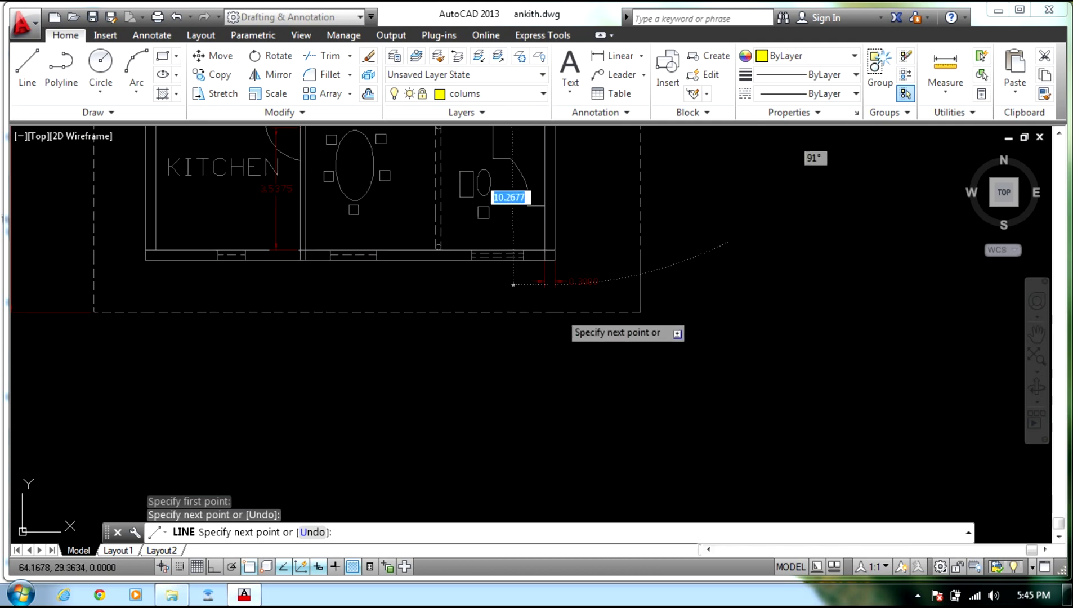
scroll(535, 211, "up", 5)
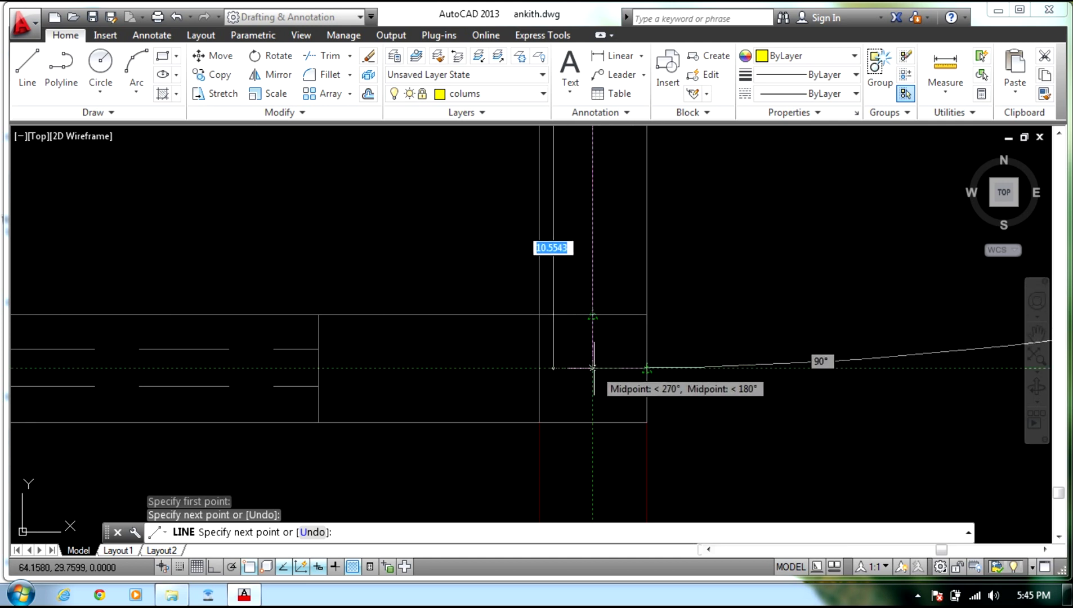
left_click(593, 367)
Continue the line about 11.6 along the lower outer wall's centre to the centre of the lower-left corner.
scroll(591, 374, "down", 2)
middle_click_drag(591, 374, 901, 320)
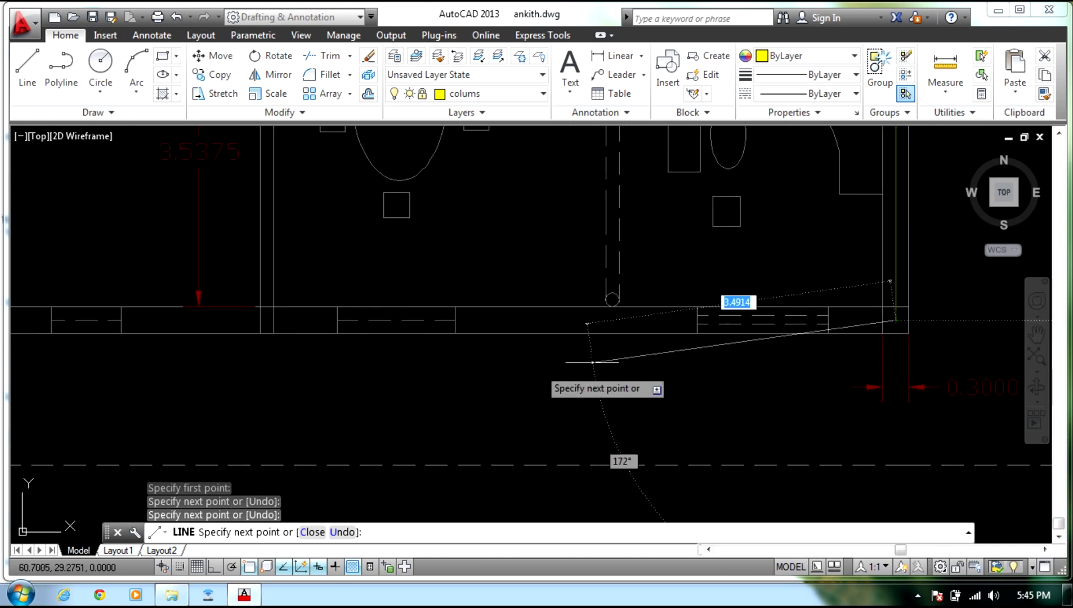
middle_click_drag(307, 361, 626, 359)
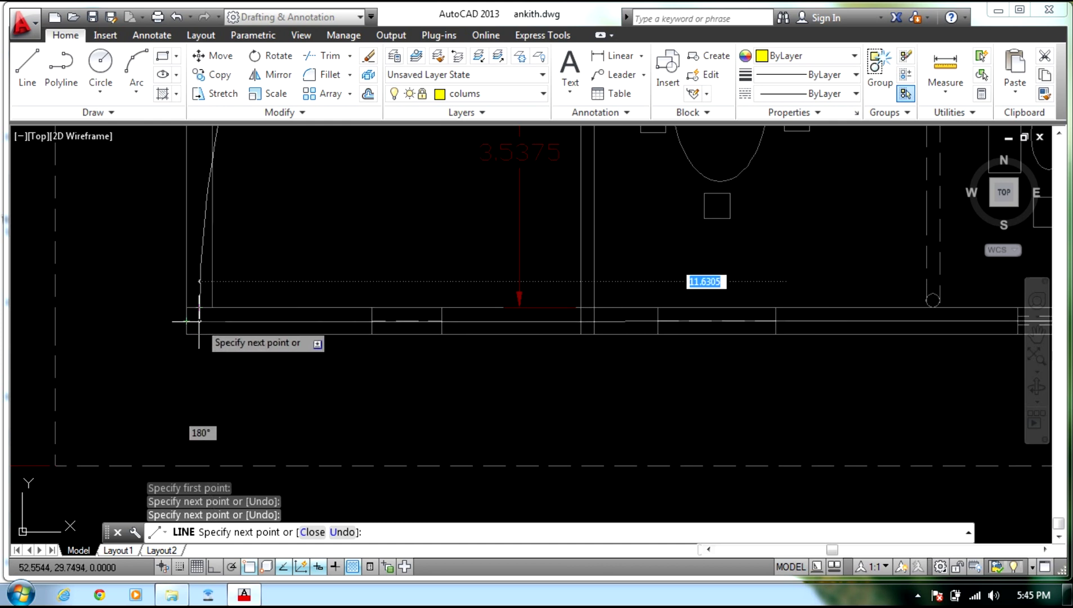
scroll(199, 321, "up", 2)
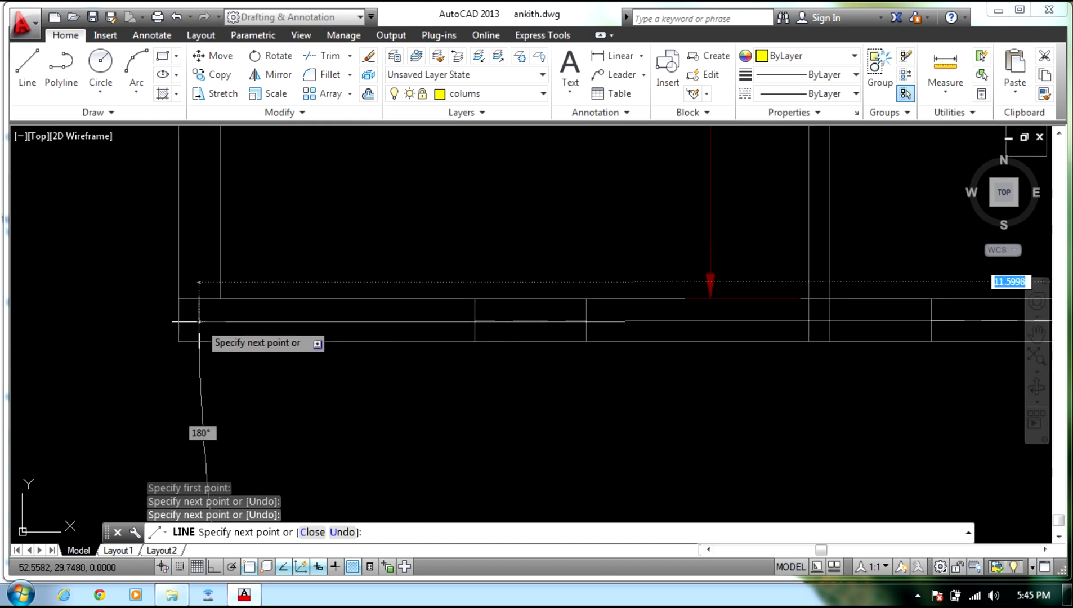
scroll(211, 324, "up", 2)
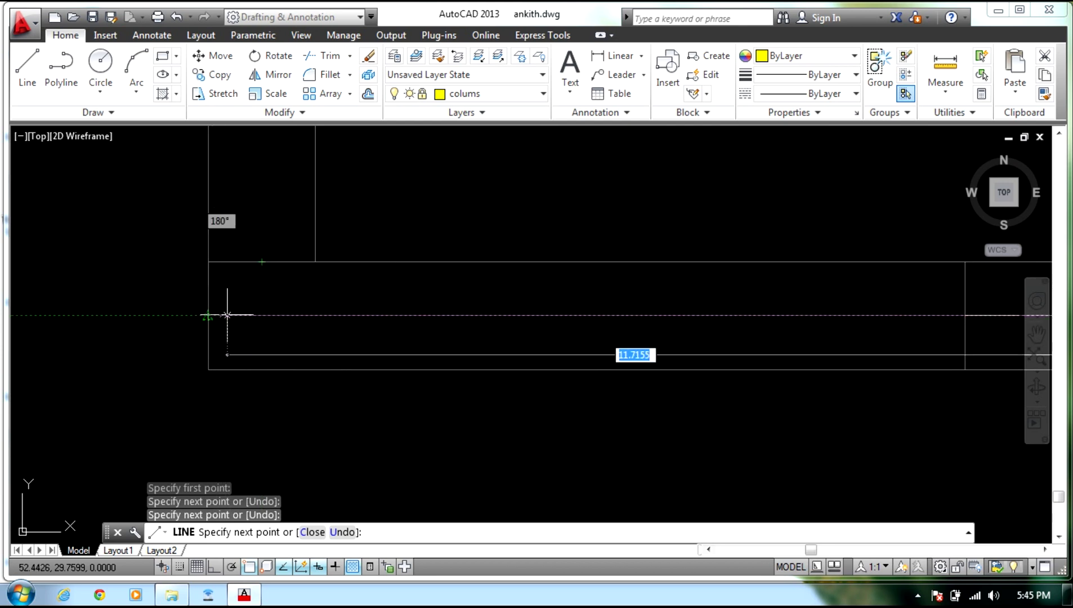
left_click(262, 315)
Complete the centreline rectangle up the left outer wall to the starting point at the upper-left corner and end the Line command.
scroll(268, 332, "down", 4)
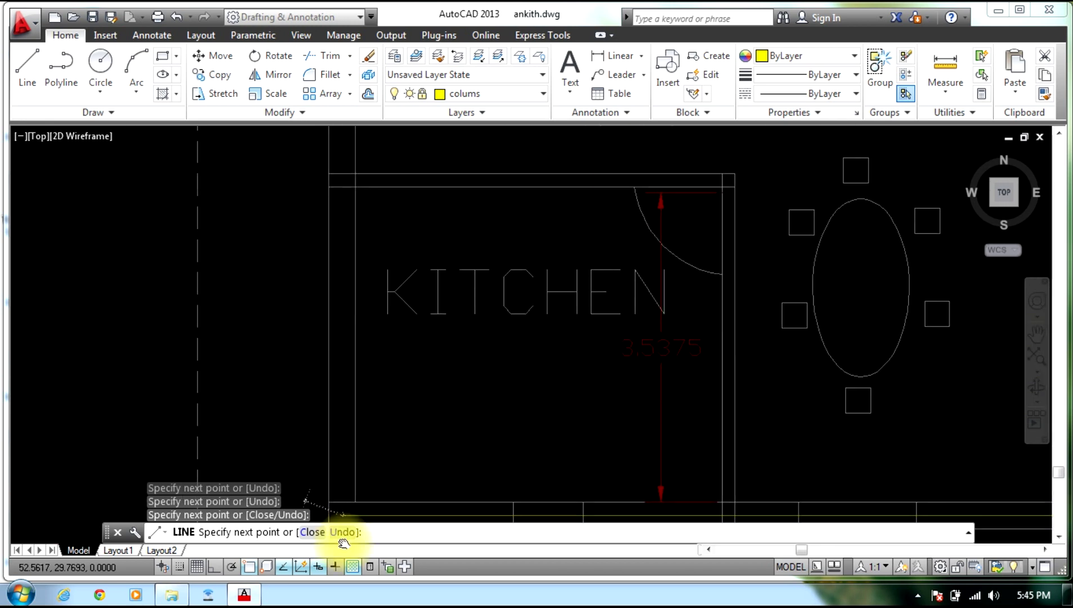
mouse_move(344, 239)
middle_mouse_down()
mouse_move(391, 311)
mouse_move(384, 515)
middle_mouse_up()
scroll(383, 359, "down", 4)
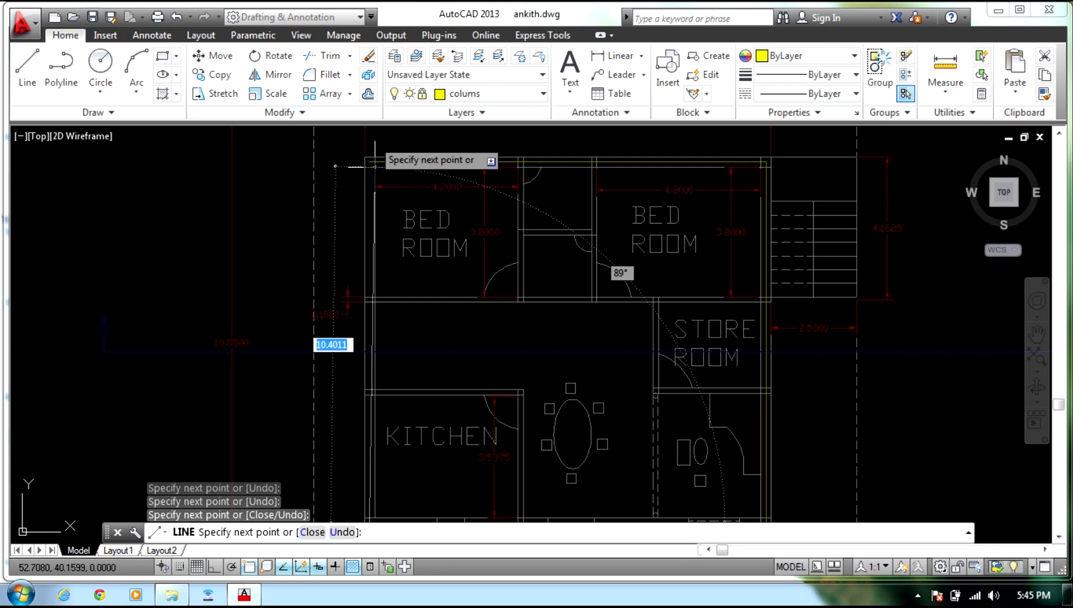
scroll(376, 147, "up", 2)
middle_click_drag(376, 147, 412, 303)
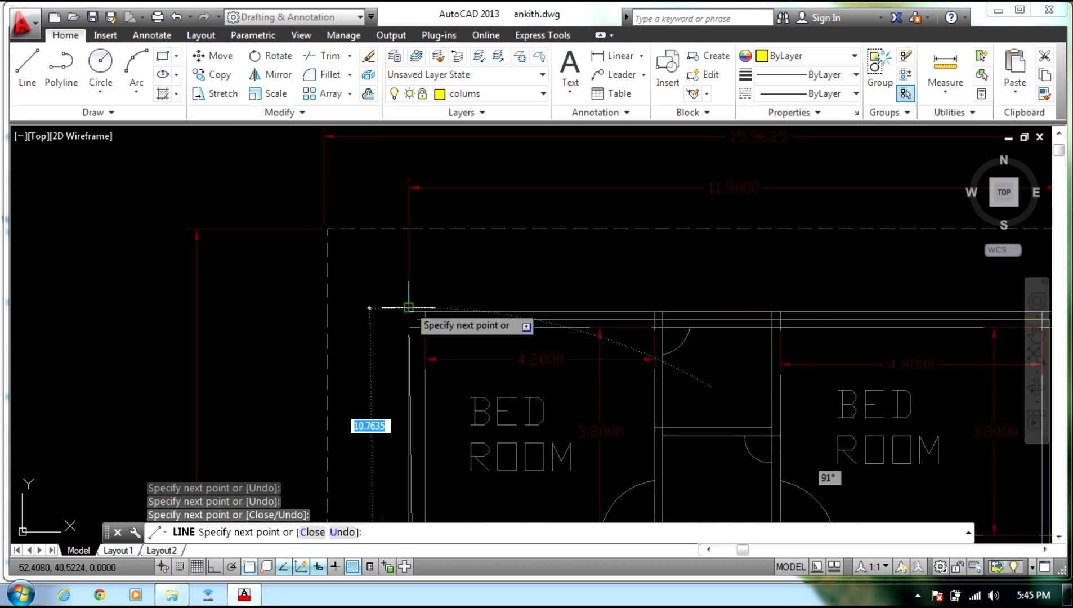
scroll(370, 308, "up", 3)
scroll(369, 308, "up", 4)
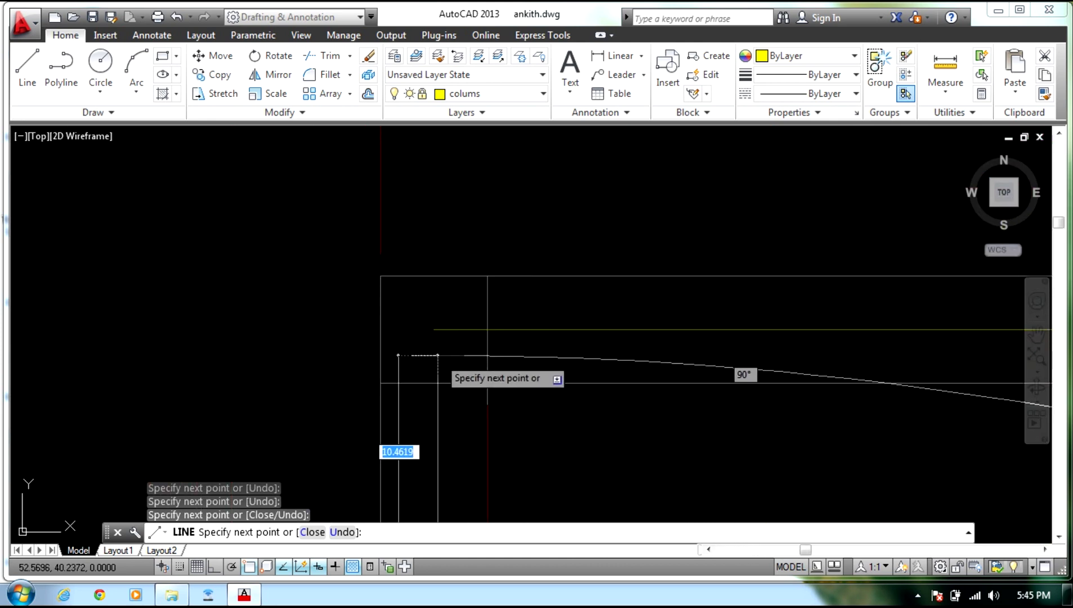
left_click(434, 329)
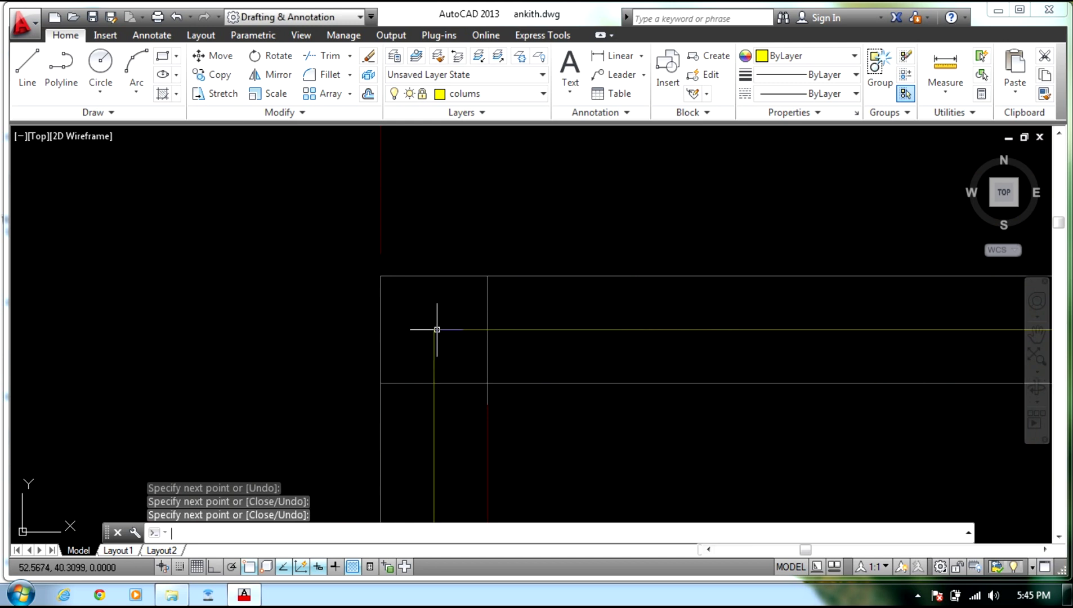
key("Escape")
Draw a line about 11.6 long along the centre of the wall below the bedrooms, from the left to the right outer wall's centreline.
scroll(435, 330, "down", 4)
mouse_move(529, 360)
middle_mouse_down()
mouse_move(581, 406)
mouse_move(453, 234)
middle_mouse_up()
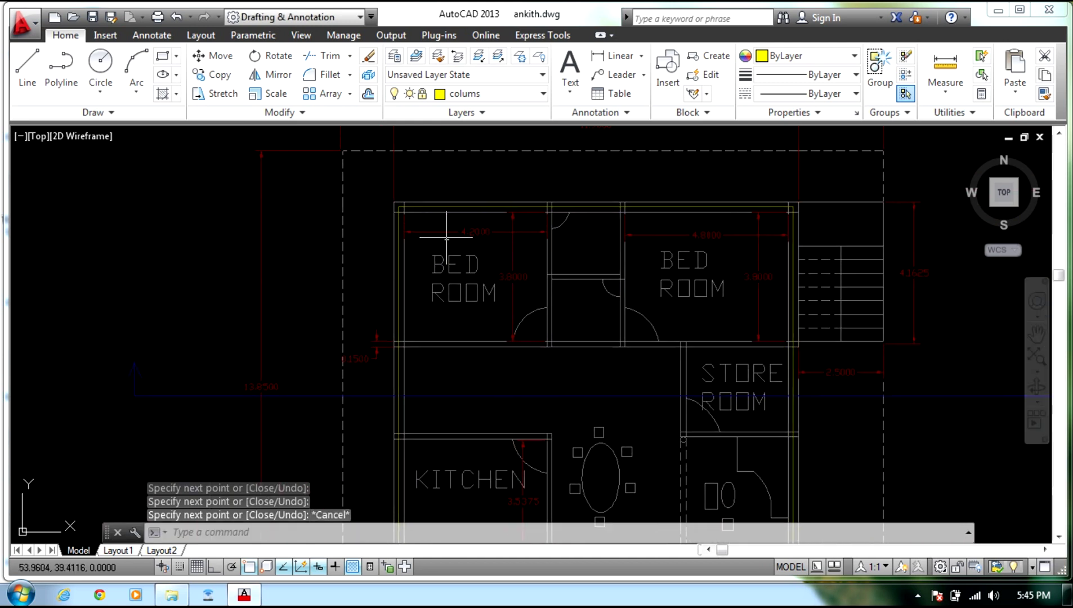
scroll(447, 237, "down", 4)
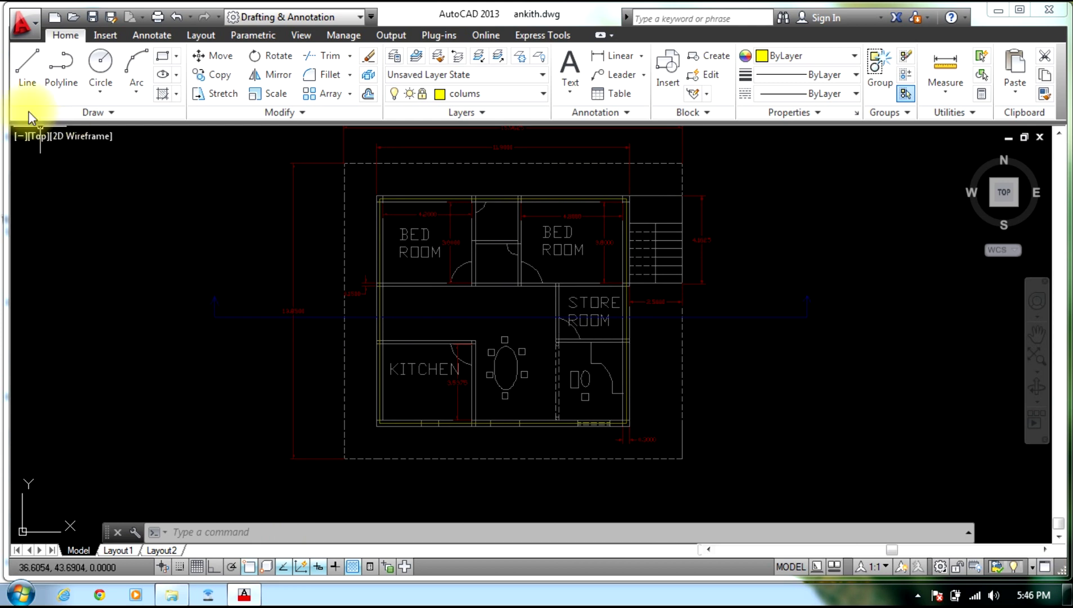
left_click(24, 72)
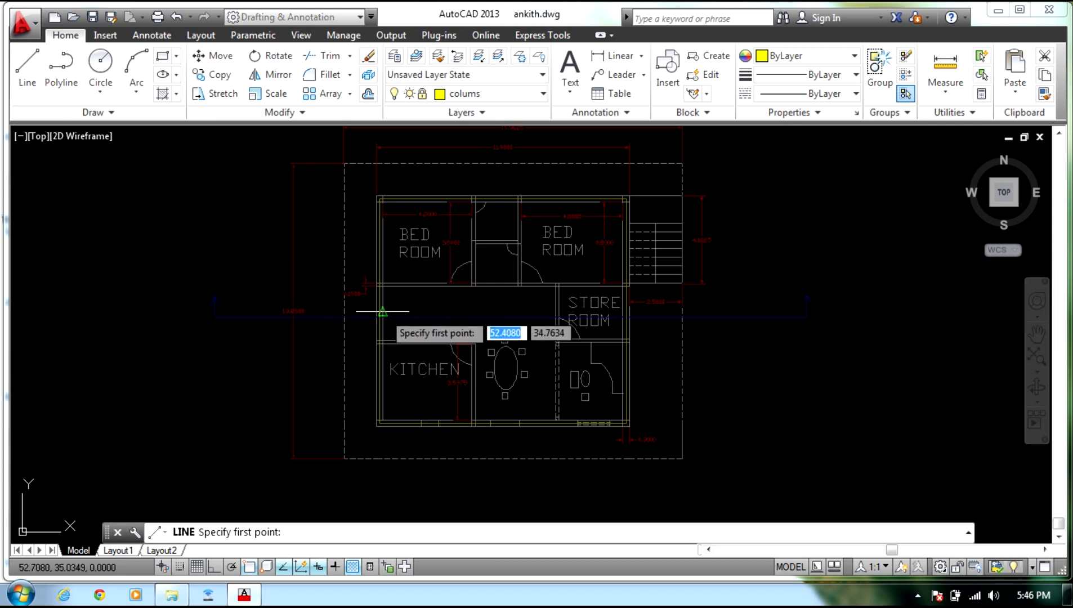
scroll(363, 307, "up", 5)
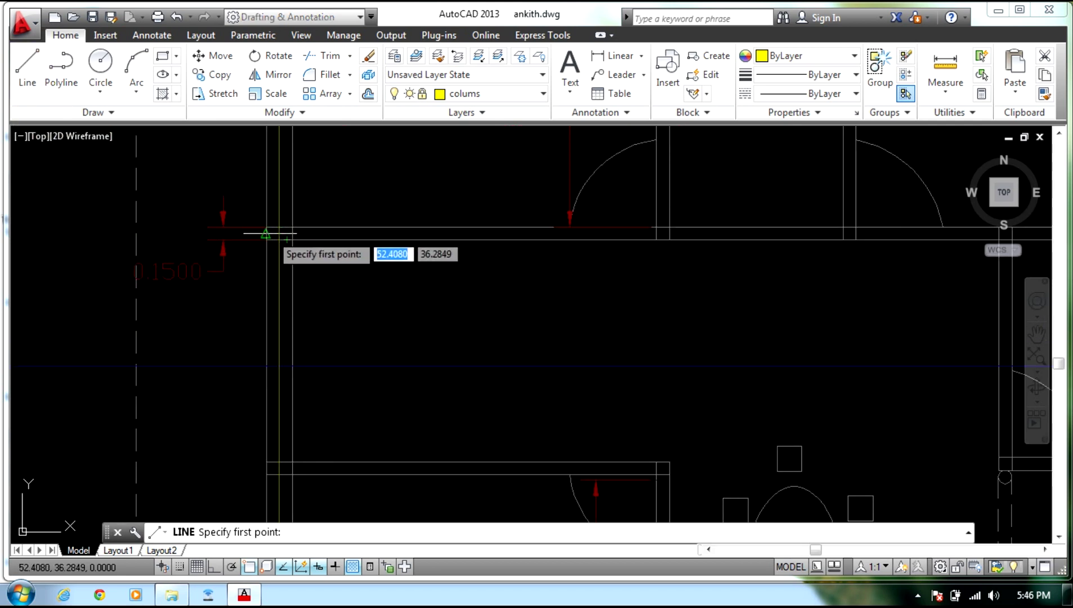
scroll(272, 234, "up", 5)
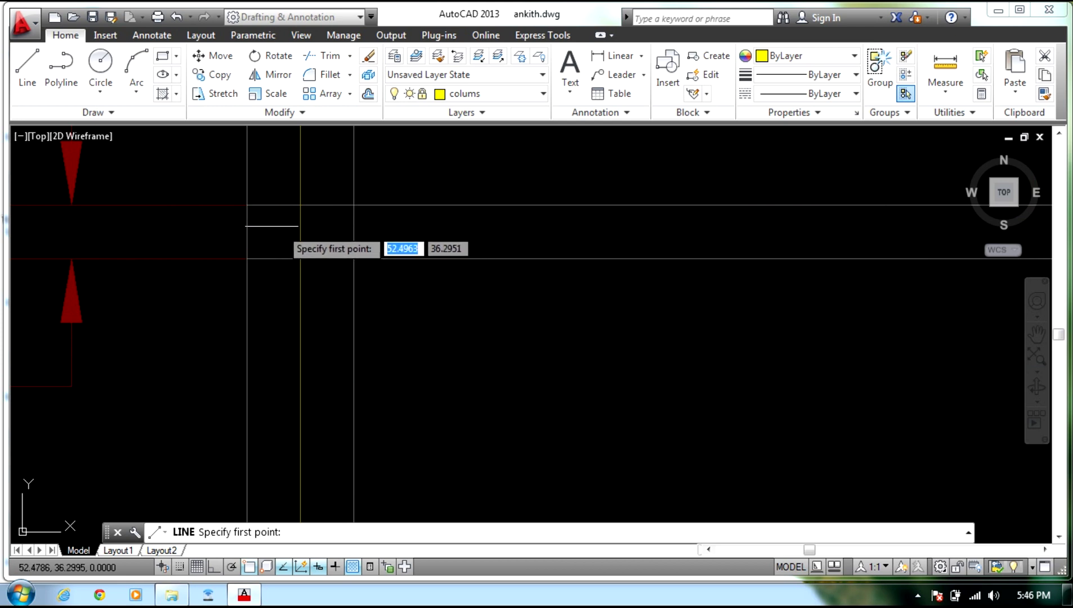
left_click(300, 232)
middle_click_drag(409, 232, 3, 269)
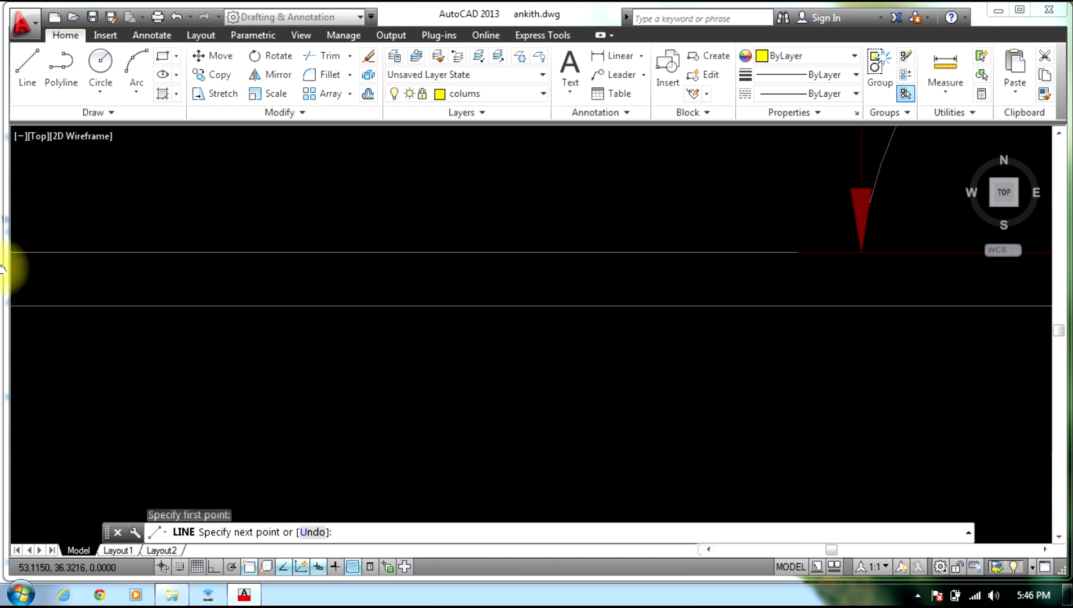
middle_click_drag(450, 290, 209, 273)
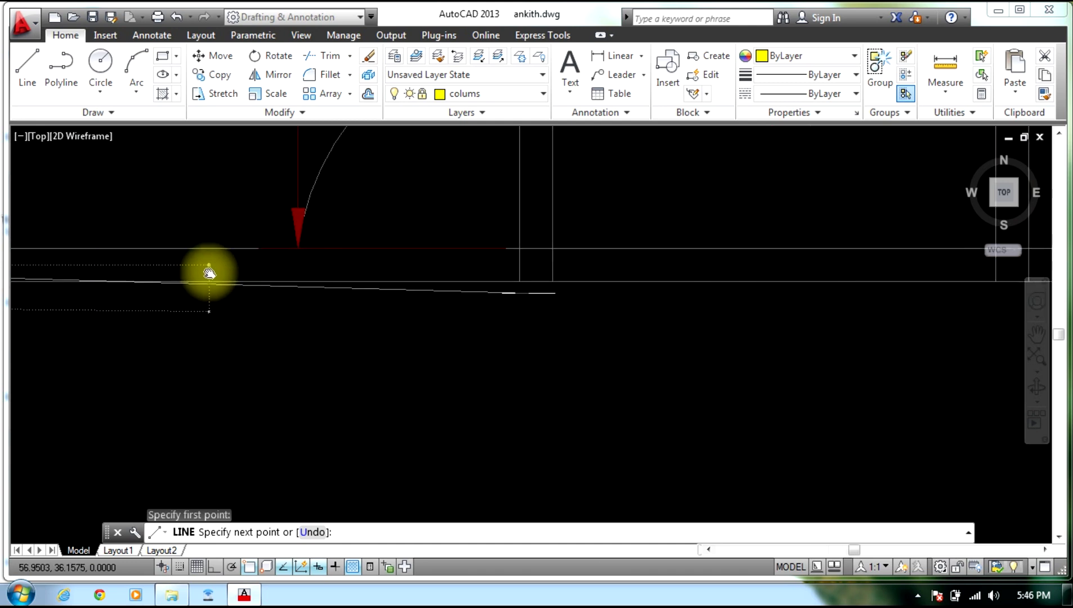
middle_click_drag(660, 267, 283, 264)
scroll(315, 264, "down", 4)
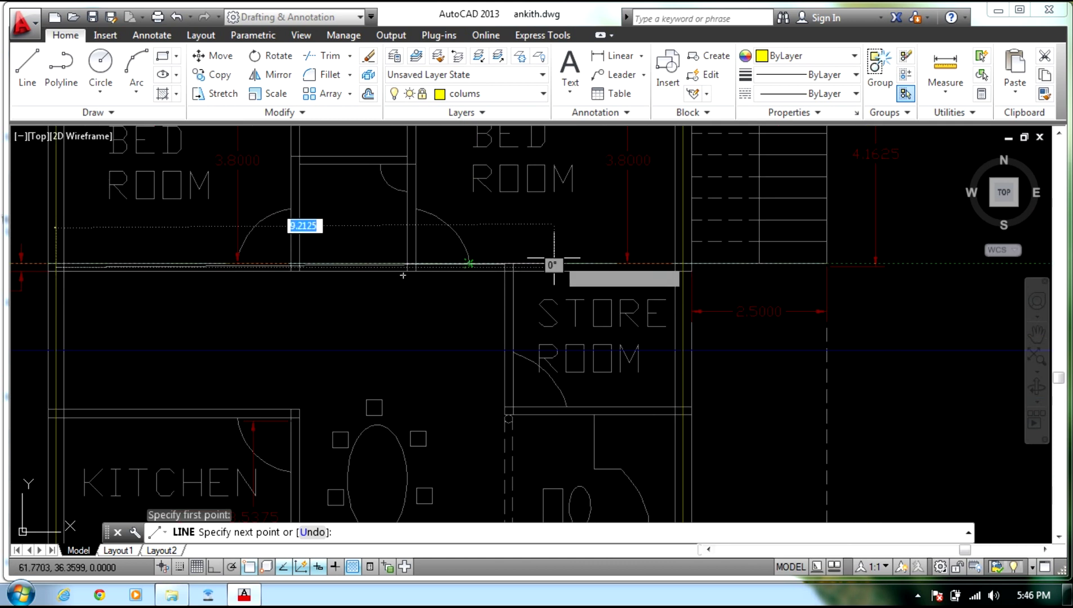
scroll(730, 276, "up", 4)
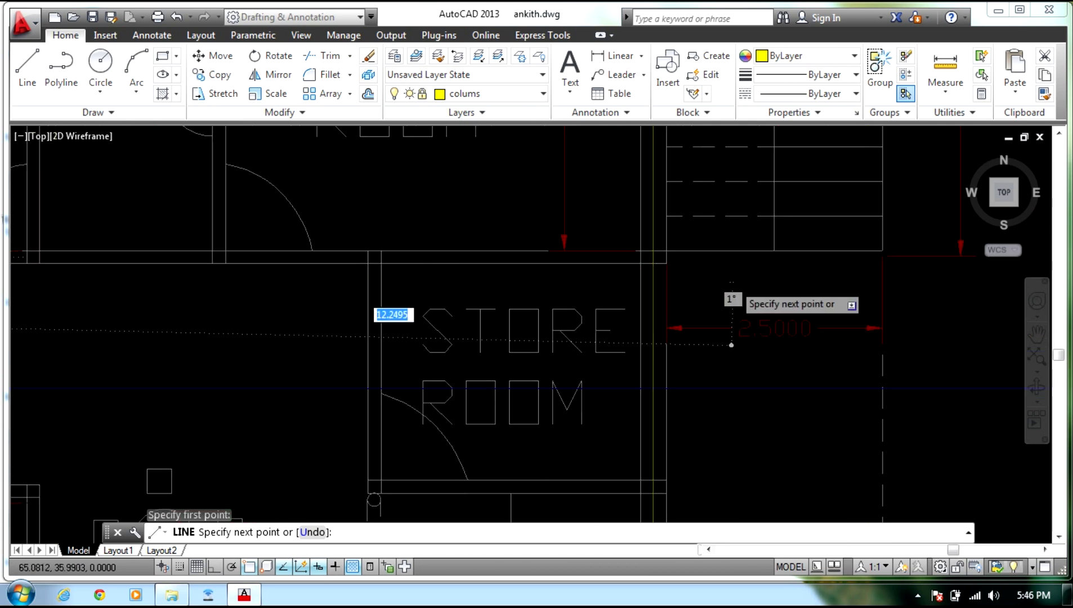
scroll(701, 263, "up", 2)
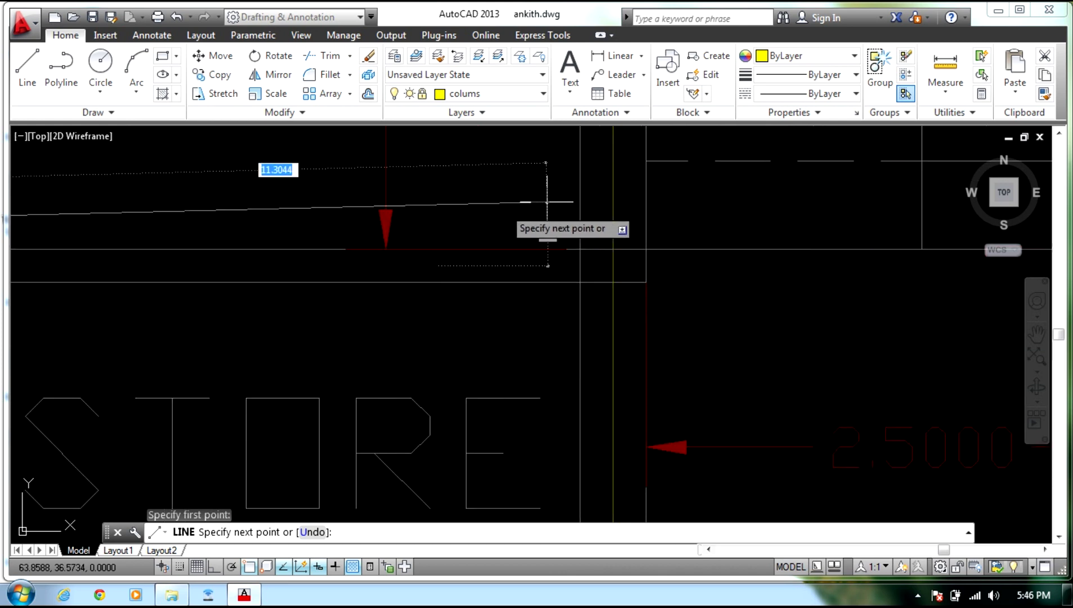
scroll(599, 263, "up", 4)
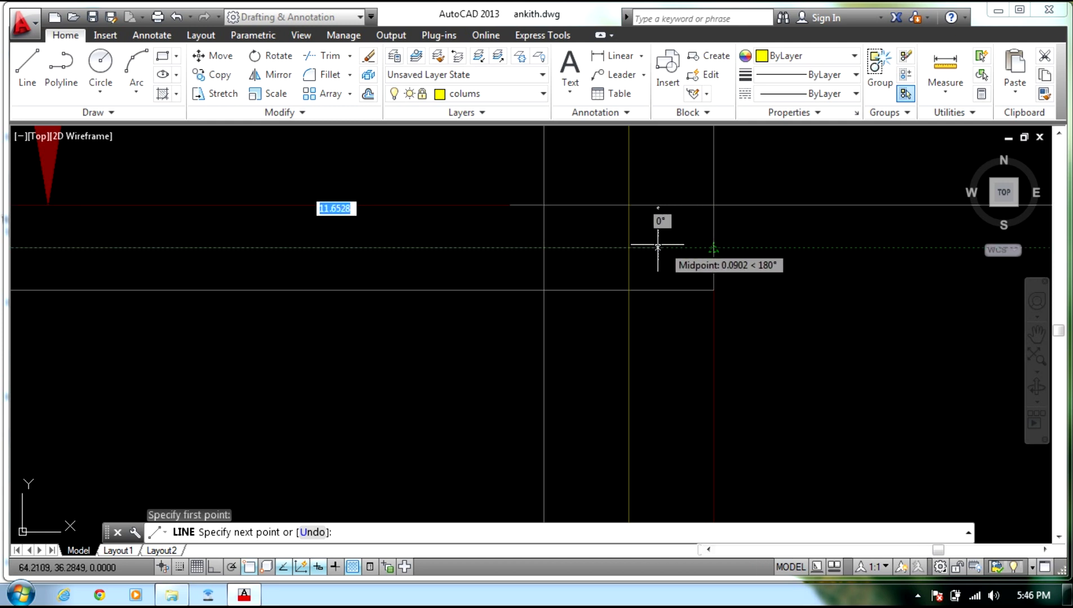
left_click(629, 247)
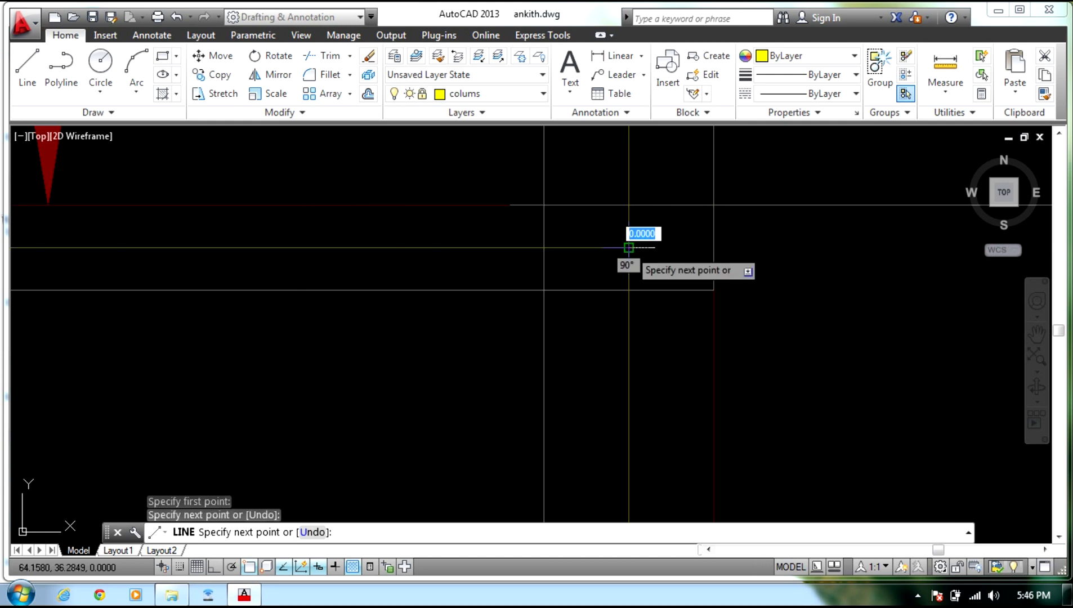
key("Escape")
Draw a line about 4.03 long down the centre of the left bedroom's right wall, from the upper outer centreline to the centreline below the bedrooms.
scroll(479, 349, "down", 6)
middle_click_drag(431, 376, 573, 342)
scroll(479, 259, "up", 6)
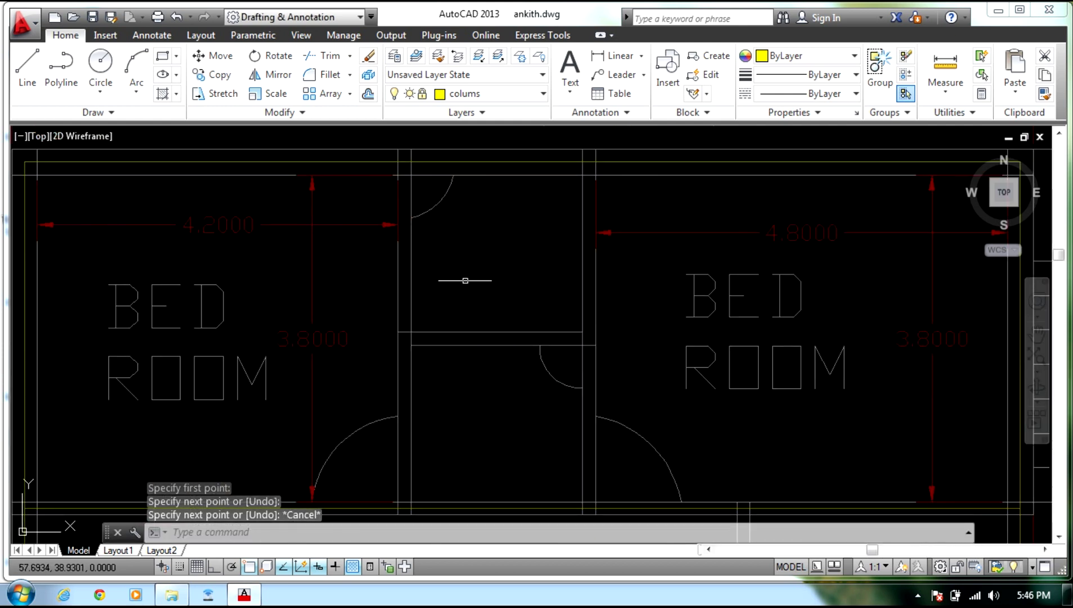
scroll(401, 164, "up", 5)
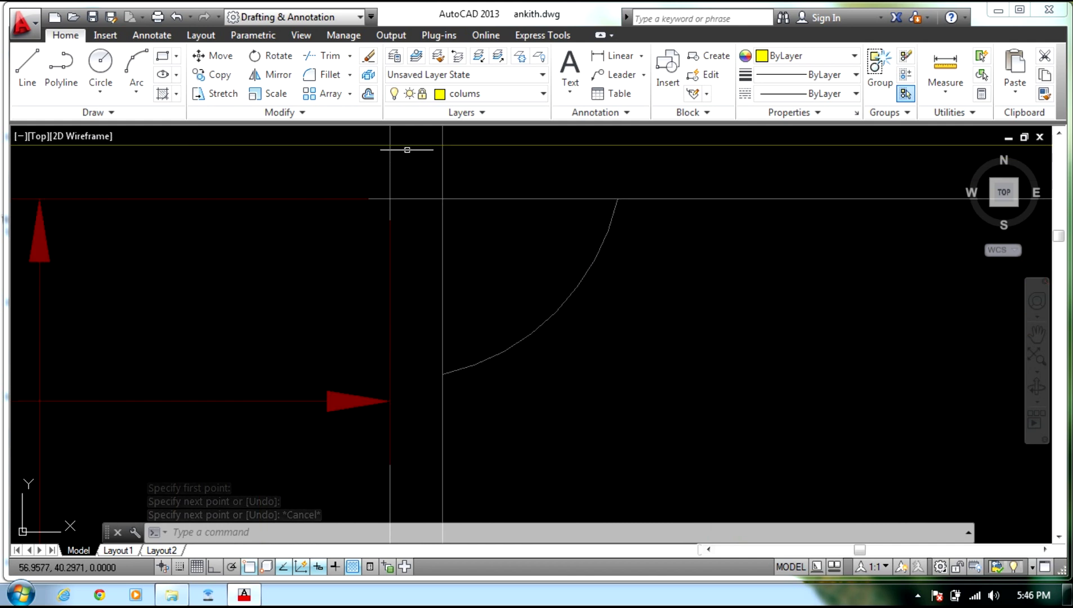
middle_click_drag(415, 202, 432, 295)
scroll(435, 183, "up", 2)
left_click(26, 79)
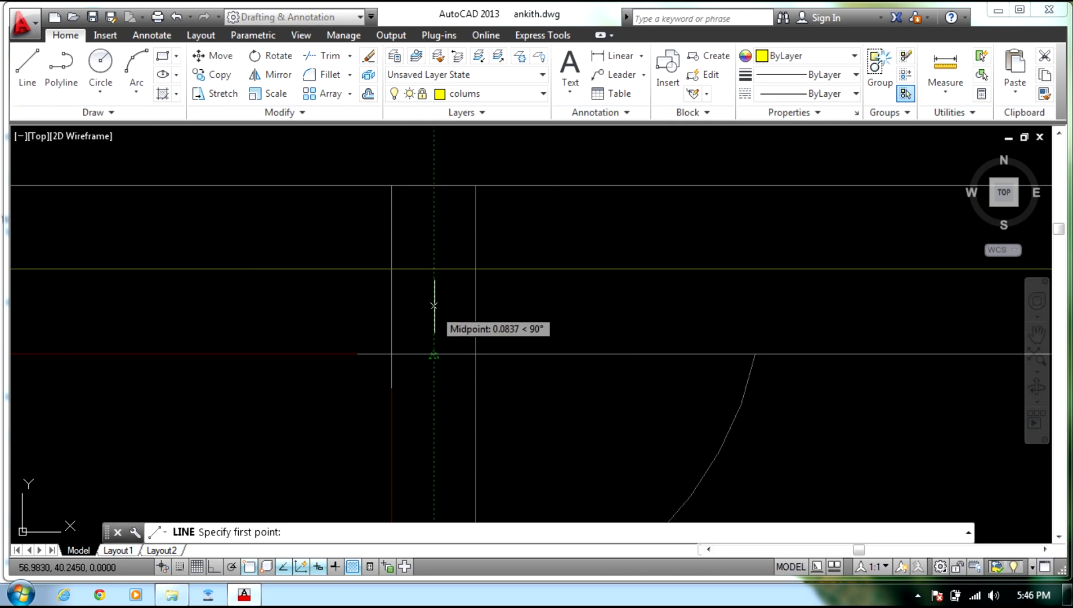
left_click(433, 268)
scroll(431, 253, "down", 5)
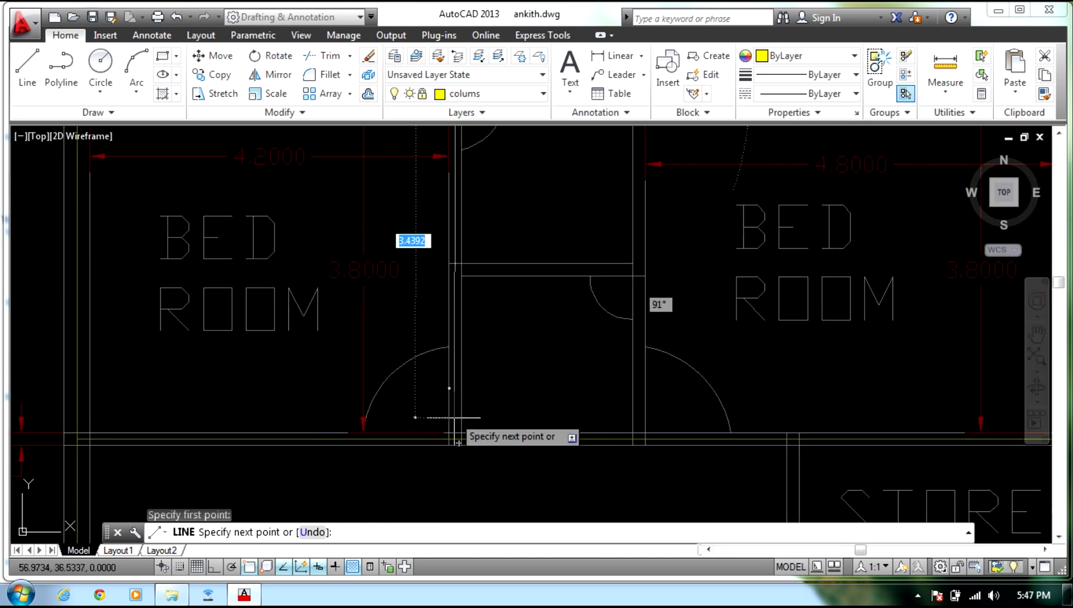
scroll(469, 450, "up", 6)
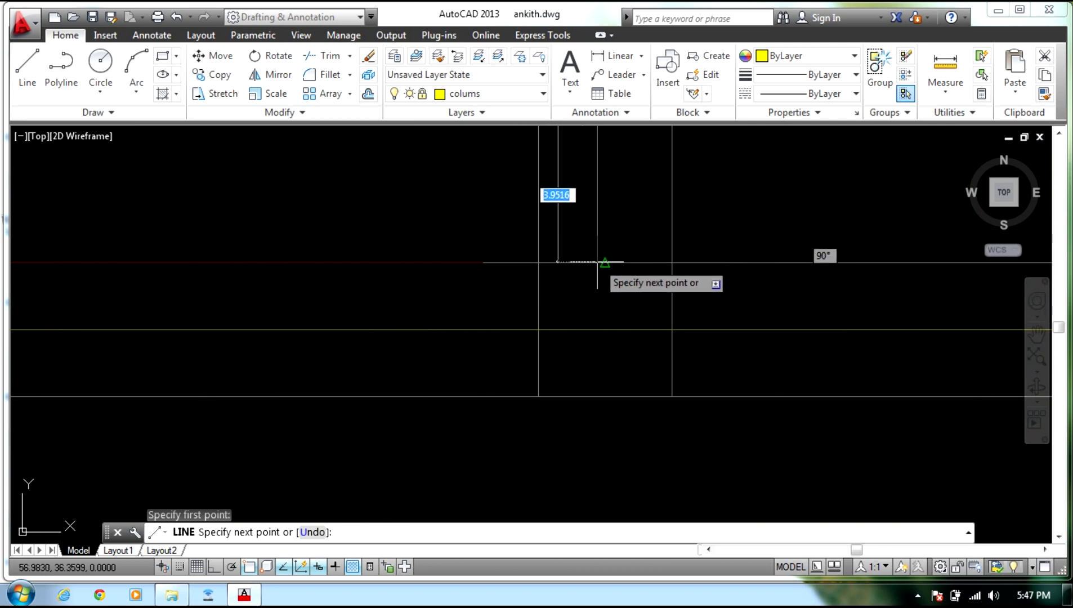
left_click(605, 329)
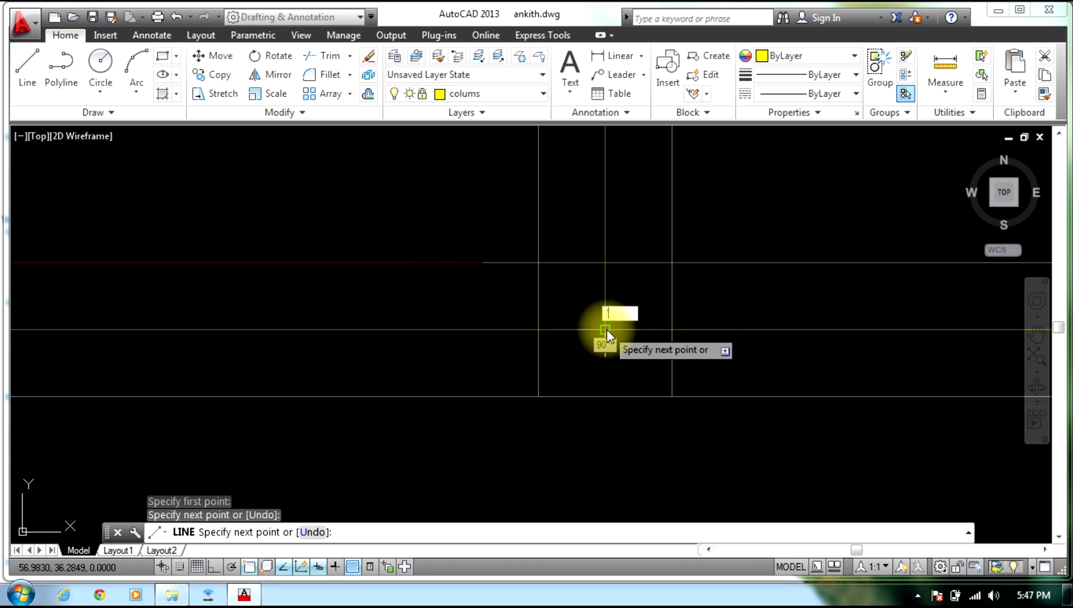
key("Escape")
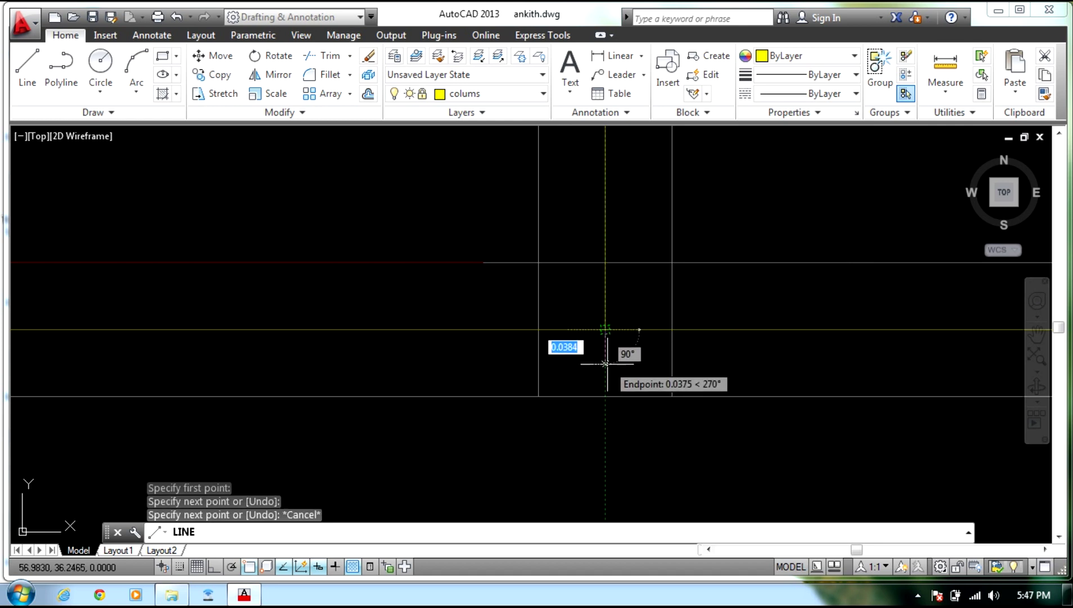
key("Escape")
Draw a line about 4.03 long down the centre of the right bedroom's left wall, between the upper outer centreline and the one below the bedrooms.
scroll(712, 354, "down", 10)
mouse_move(703, 355)
middle_mouse_down()
mouse_move(729, 316)
mouse_move(568, 351)
mouse_move(493, 344)
middle_mouse_up()
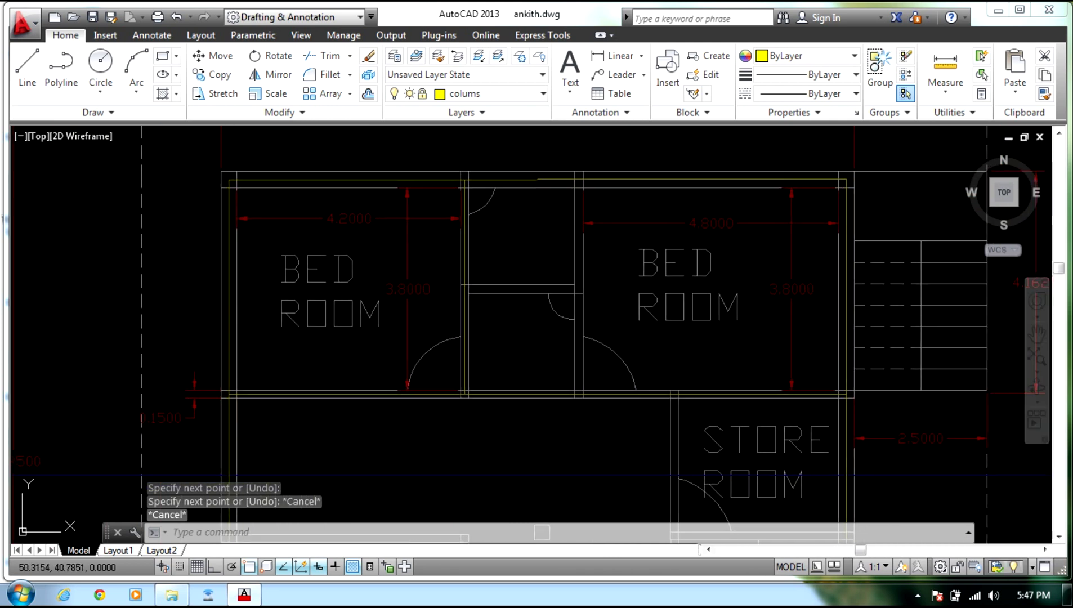
left_click(18, 67)
scroll(580, 190, "up", 5)
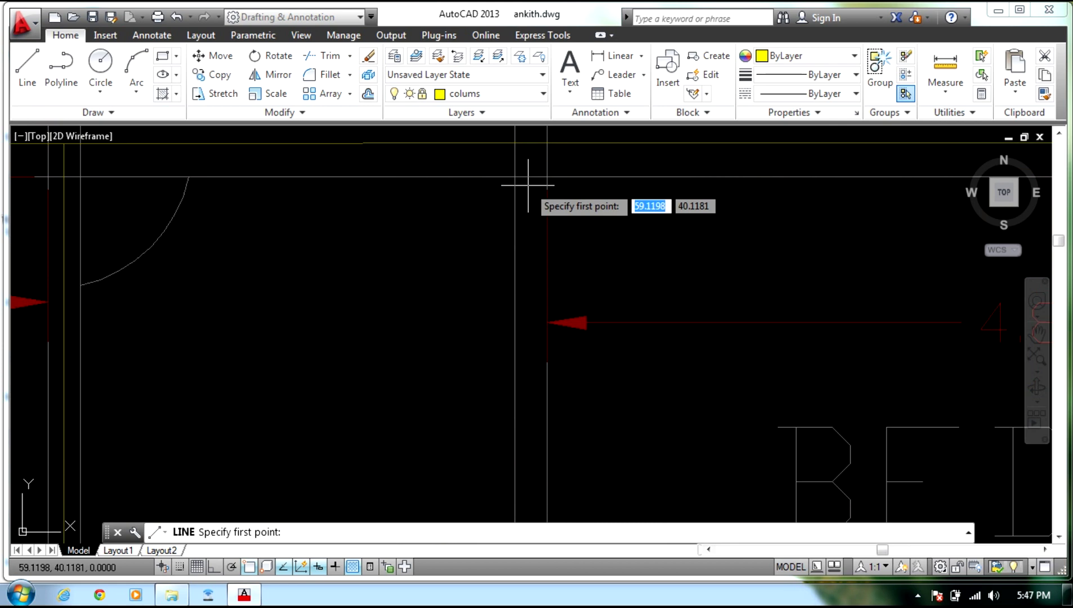
left_click(531, 143)
scroll(552, 225, "down", 3)
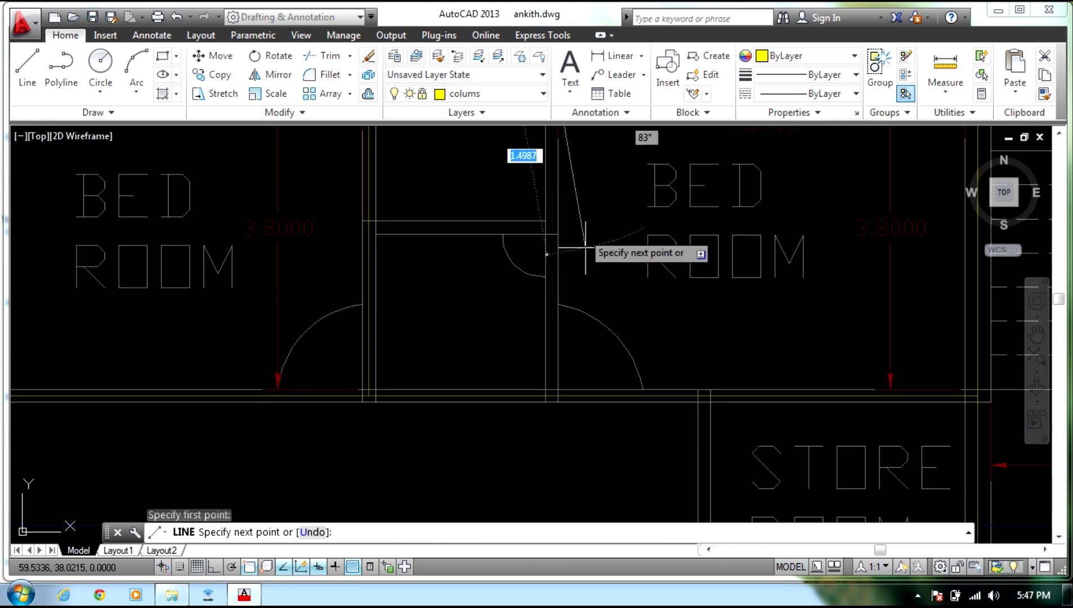
scroll(558, 402, "up", 4)
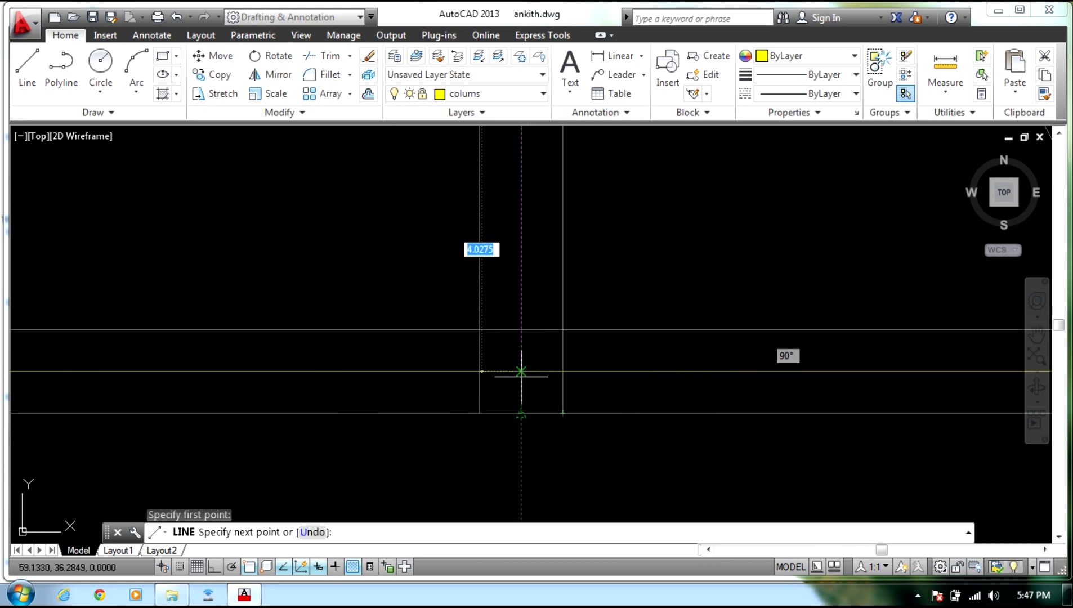
left_click(521, 371)
key("Escape")
Draw a line about 2.15 long along the centre of the partition between the two small rooms, from the right to the left bedroom-wall centreline.
scroll(470, 393, "down", 5)
middle_click_drag(417, 333, 460, 481)
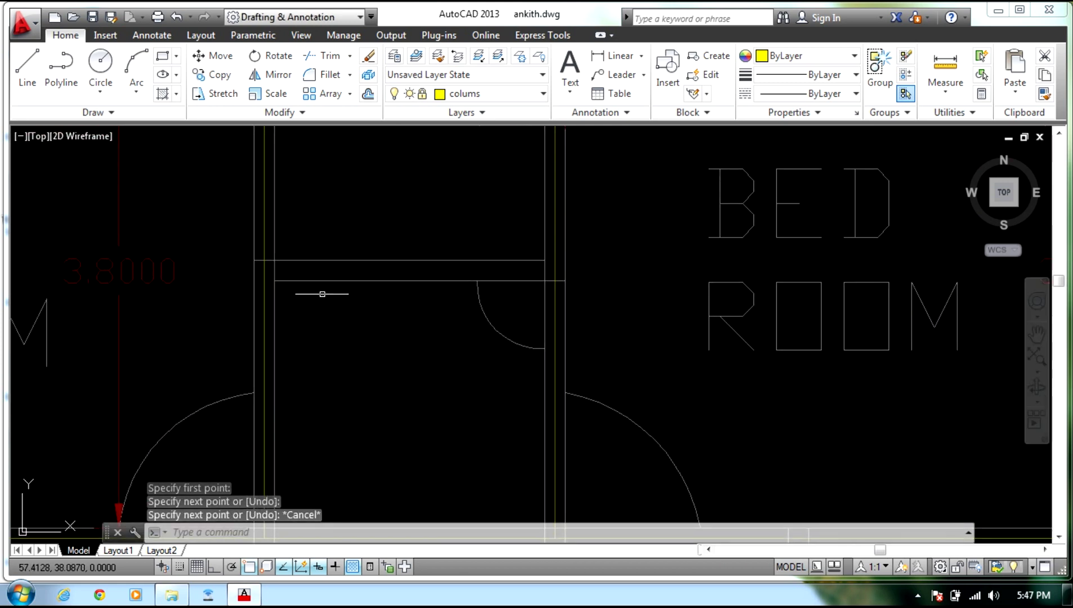
left_click(28, 78)
scroll(532, 276, "up", 4)
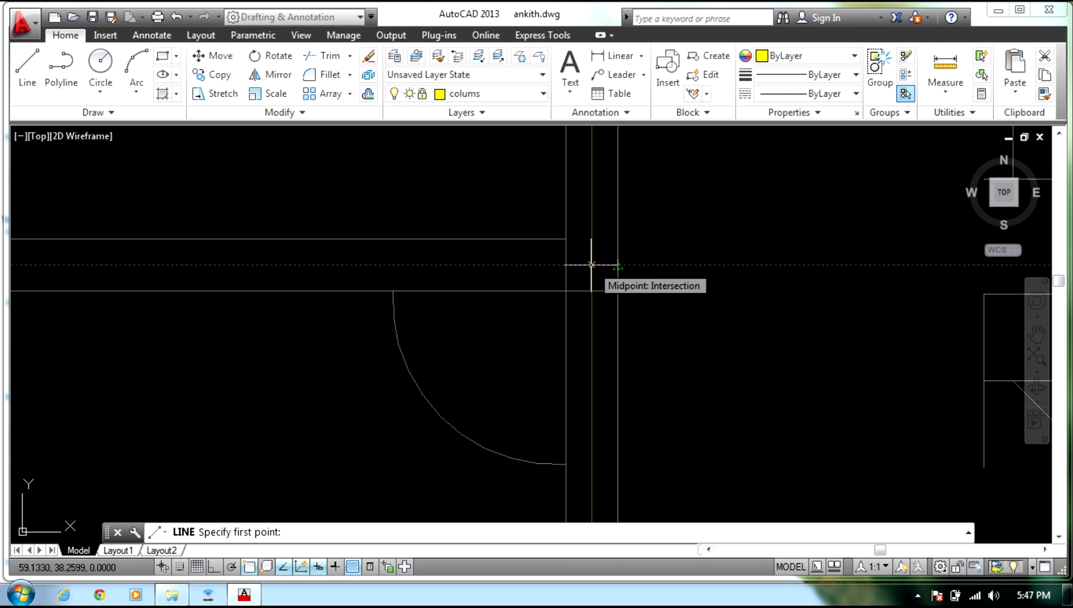
left_click(618, 265)
middle_click_drag(390, 292, 627, 291)
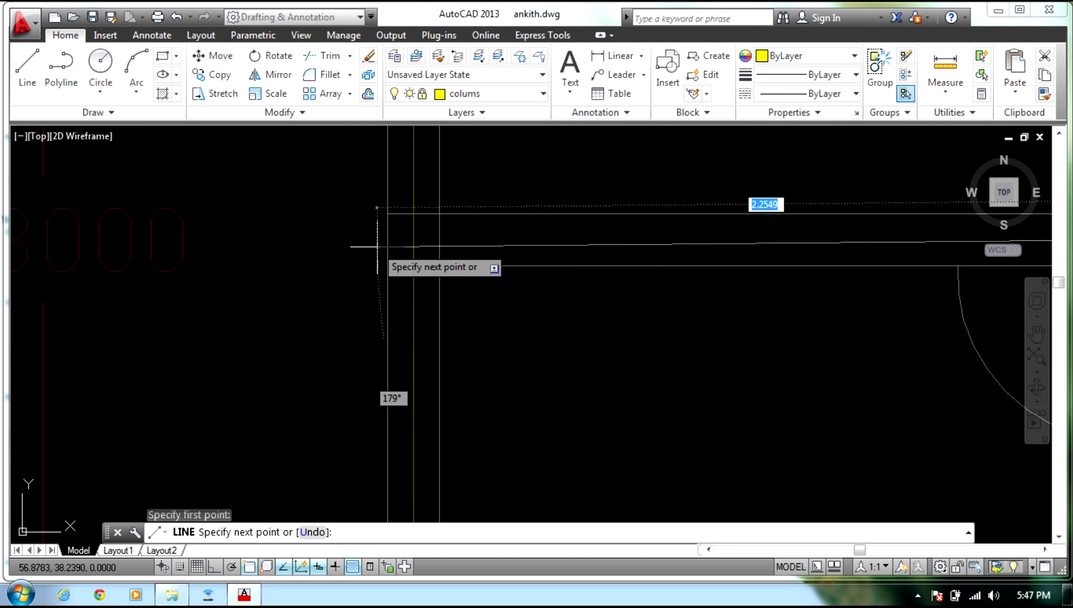
scroll(394, 242, "up", 2)
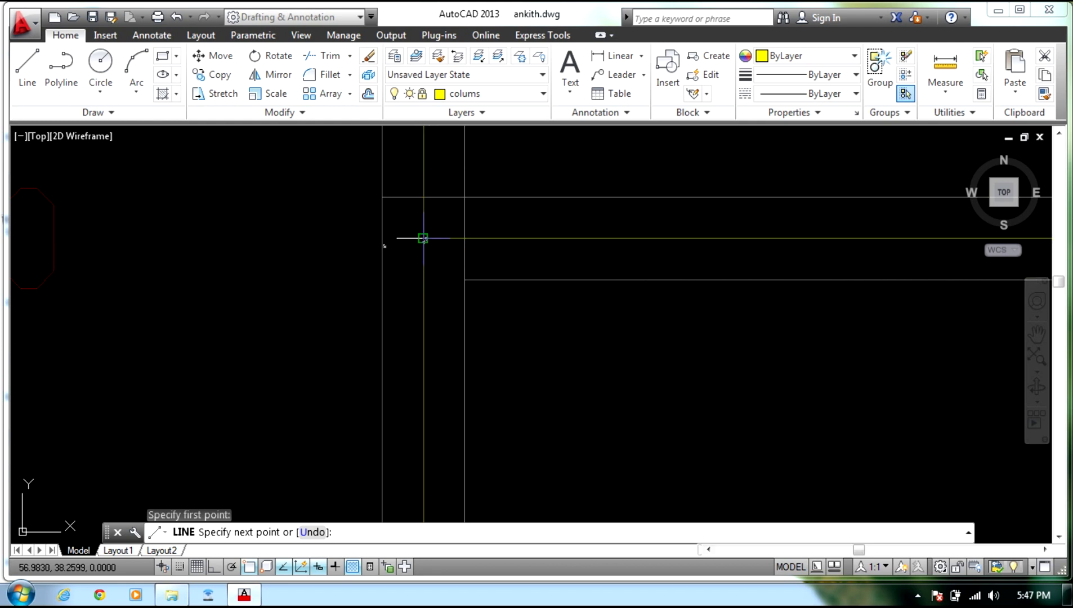
key("Escape")
scroll(426, 239, "down", 6)
middle_click_drag(509, 330, 419, 232)
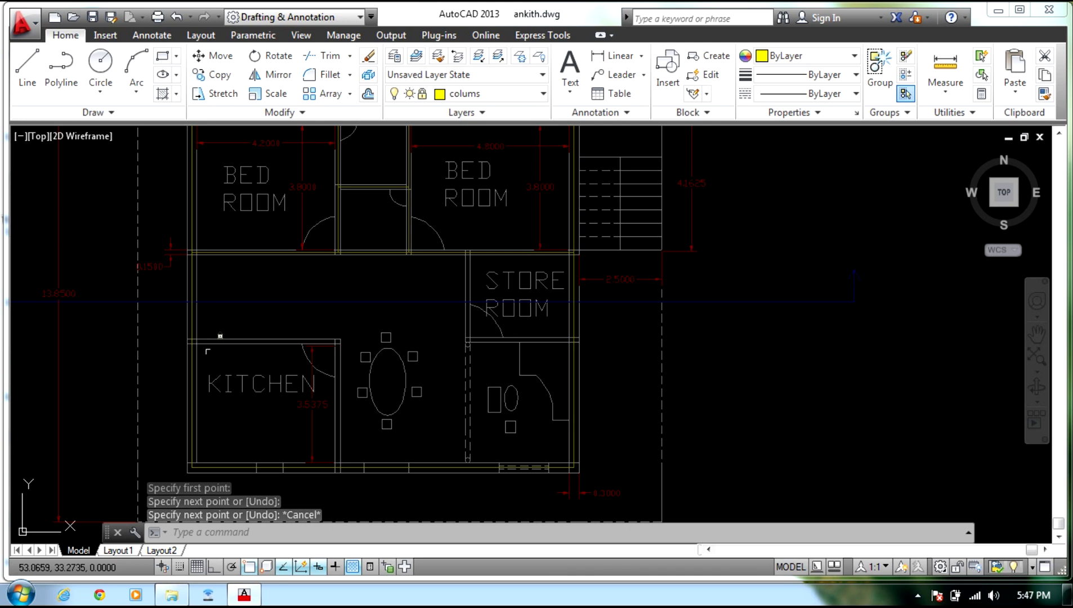
left_click(27, 66)
scroll(201, 355, "up", 4)
scroll(200, 355, "up", 4)
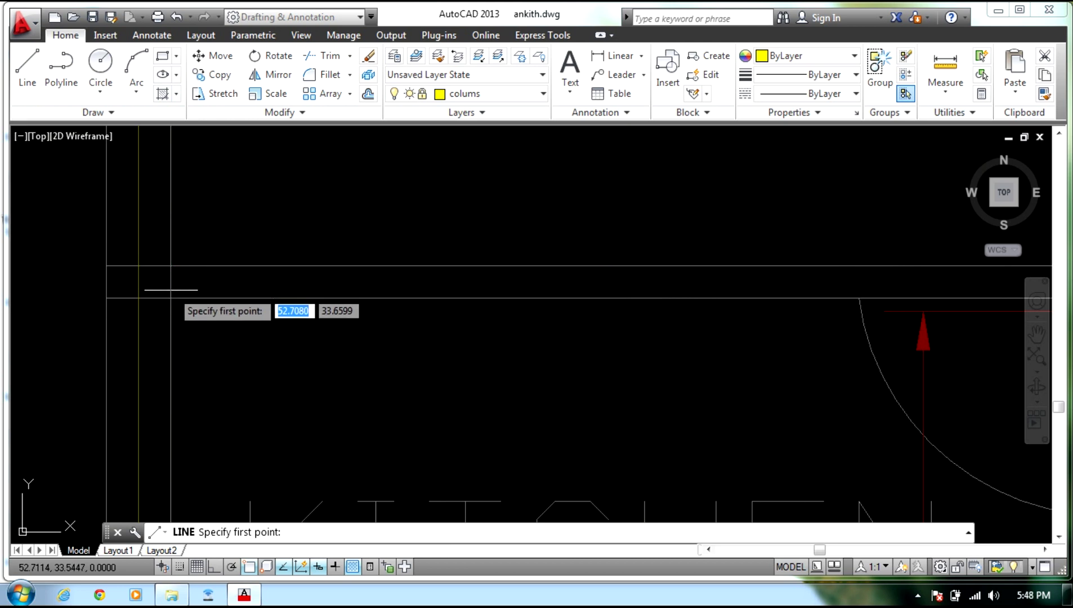
scroll(171, 298, "up", 5)
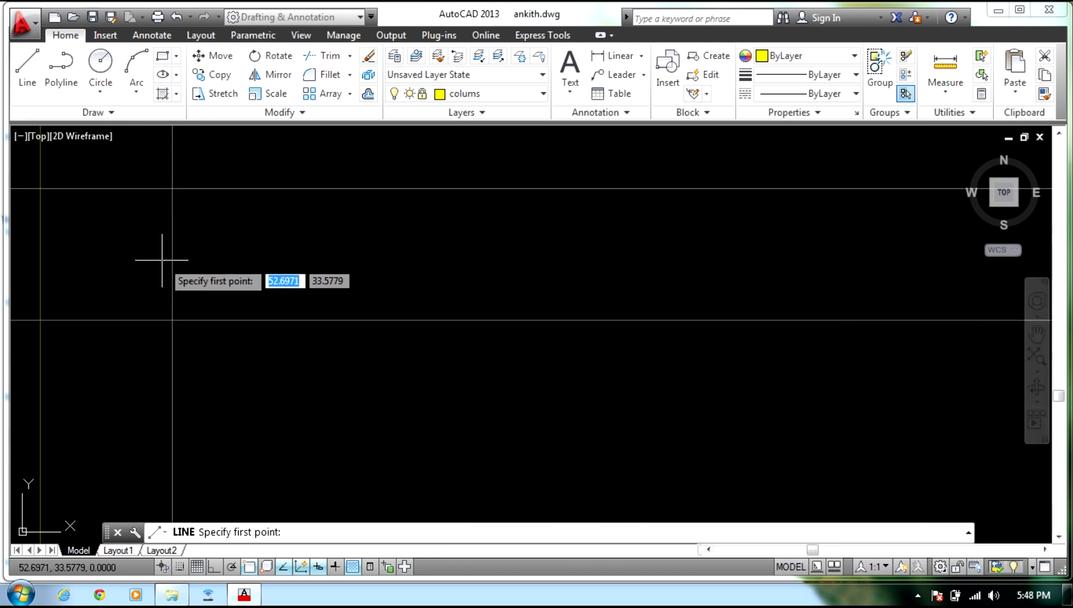
middle_click_drag(137, 239, 341, 199)
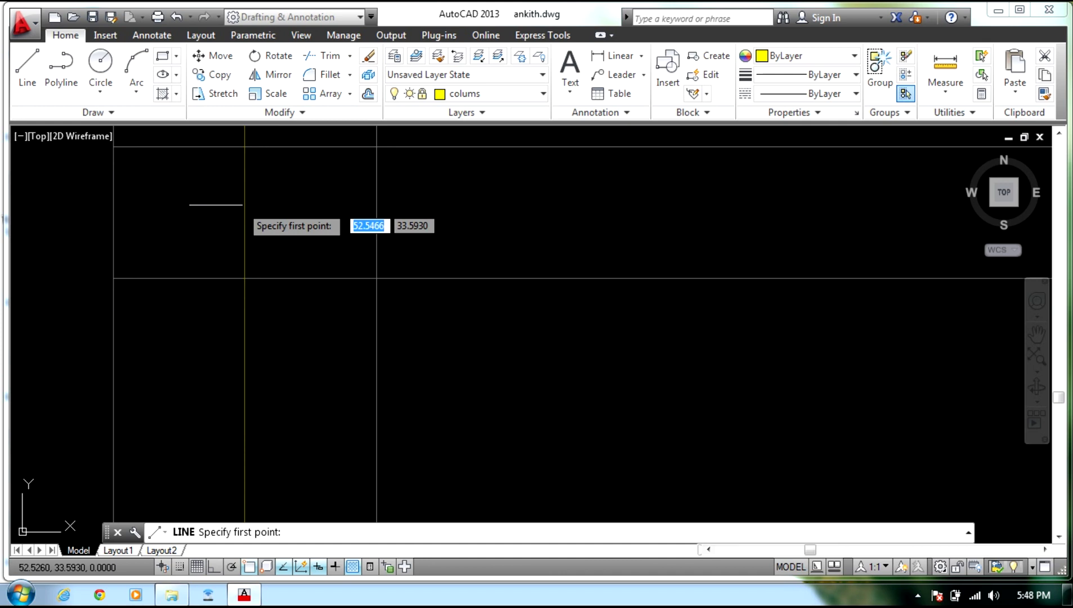
mouse_move(618, 237)
middle_mouse_down()
mouse_move(196, 76)
mouse_move(483, 179)
mouse_move(641, 375)
mouse_move(420, 160)
middle_mouse_up()
scroll(563, 304, "up", 2)
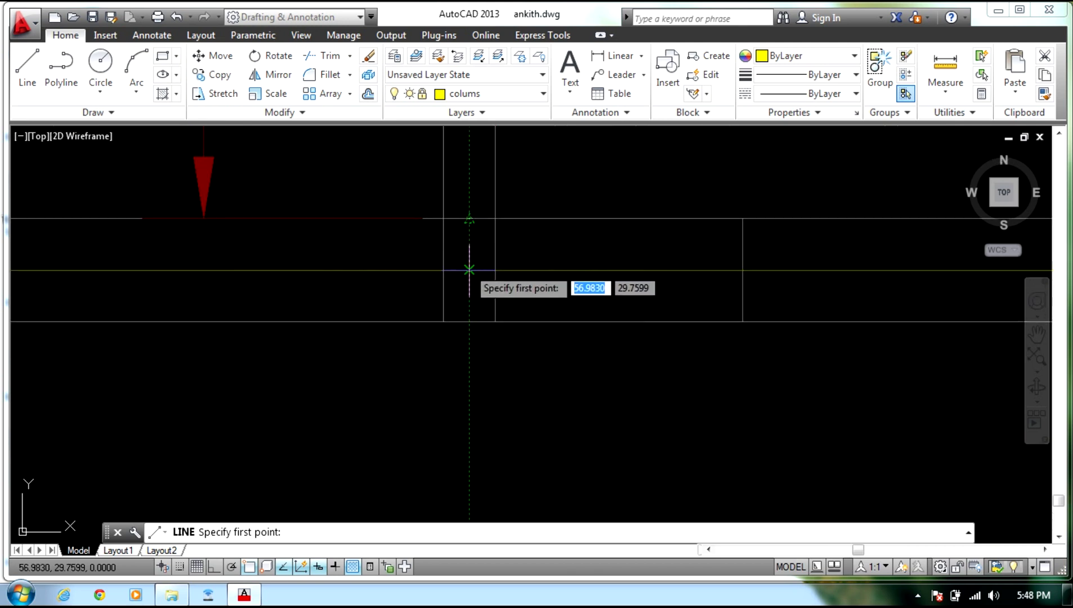
left_click(468, 268)
scroll(461, 292, "down", 2)
middle_click_drag(462, 293, 503, 479)
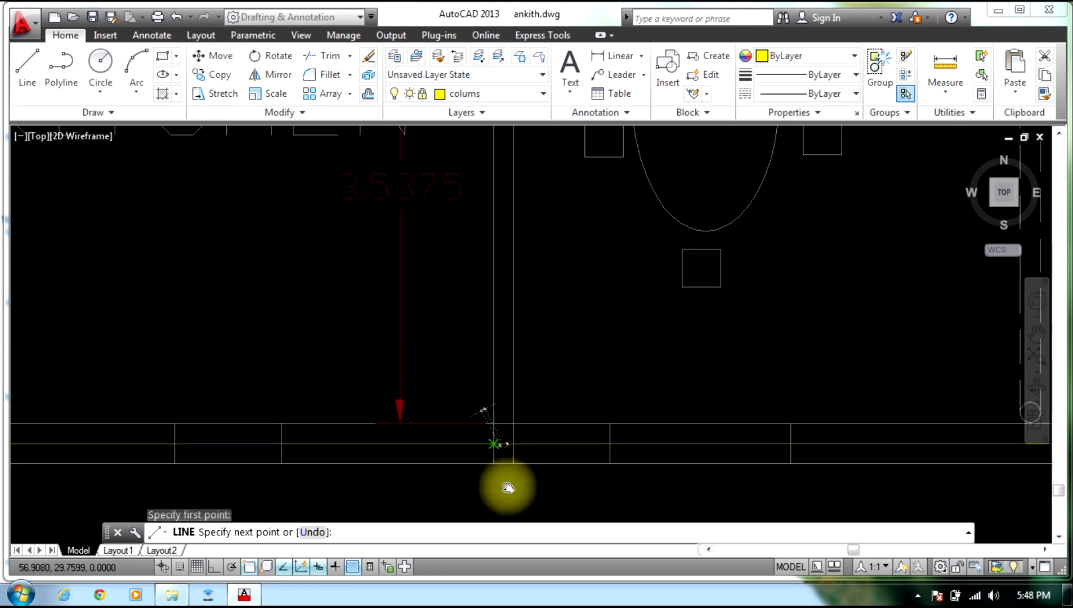
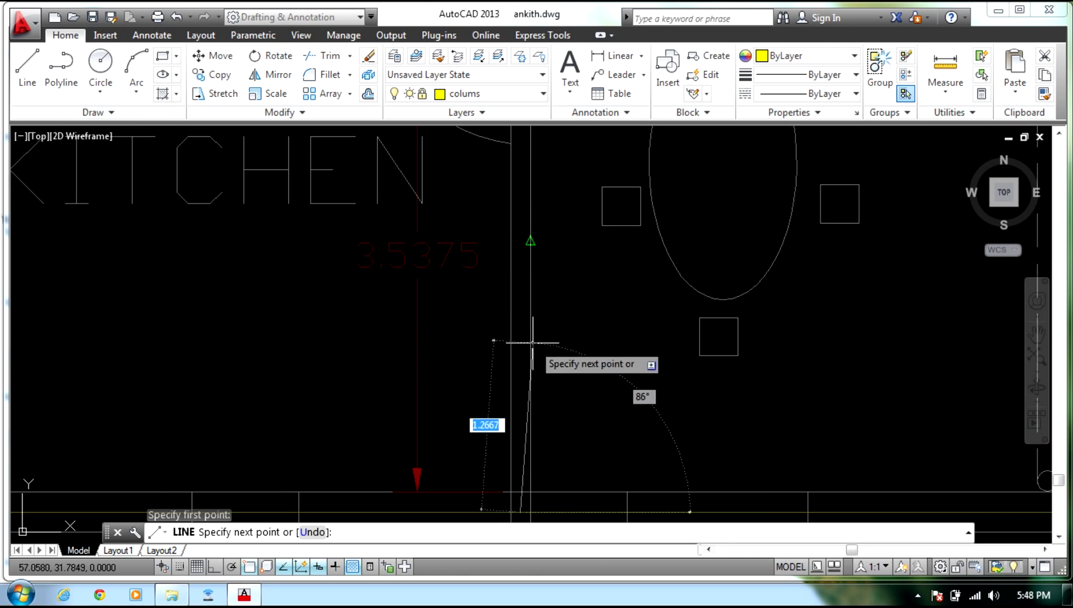
Review the running object snap modes, turn Ortho mode on and abandon the current line.
right_click(287, 567)
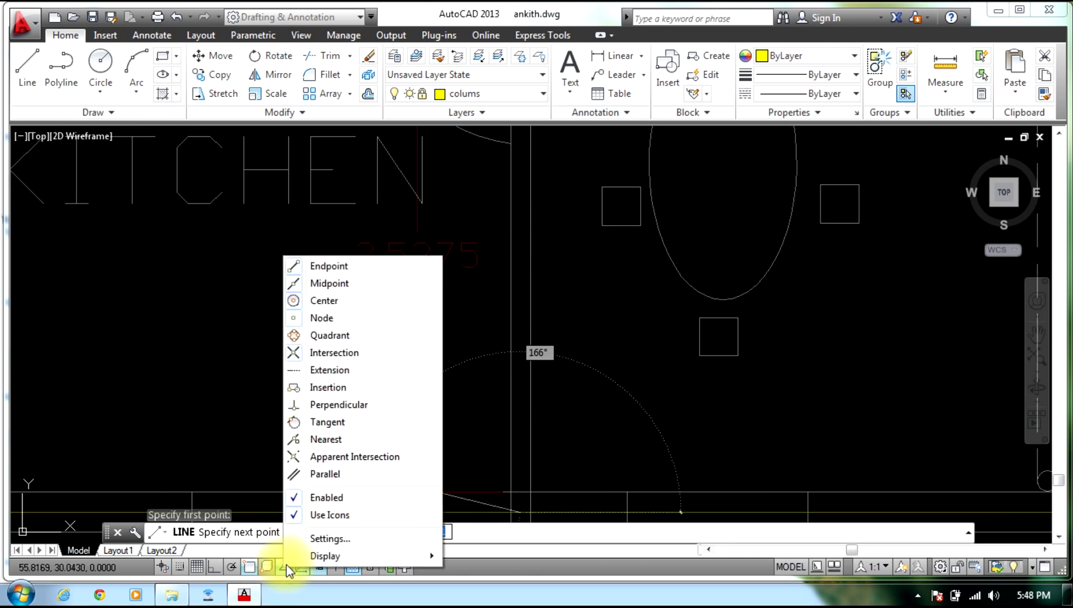
left_click(301, 542)
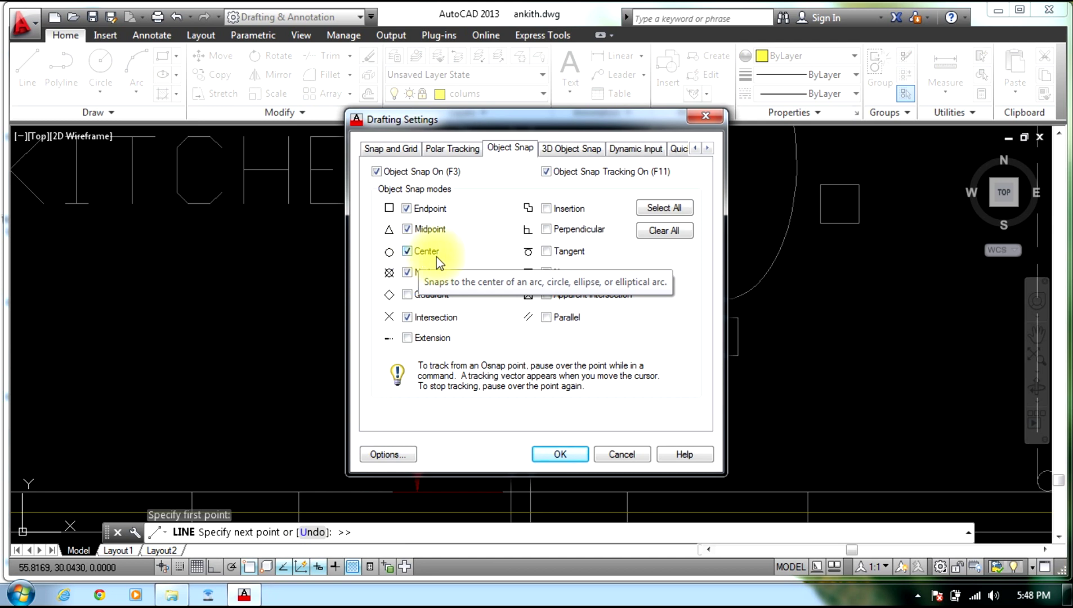
left_click(579, 454)
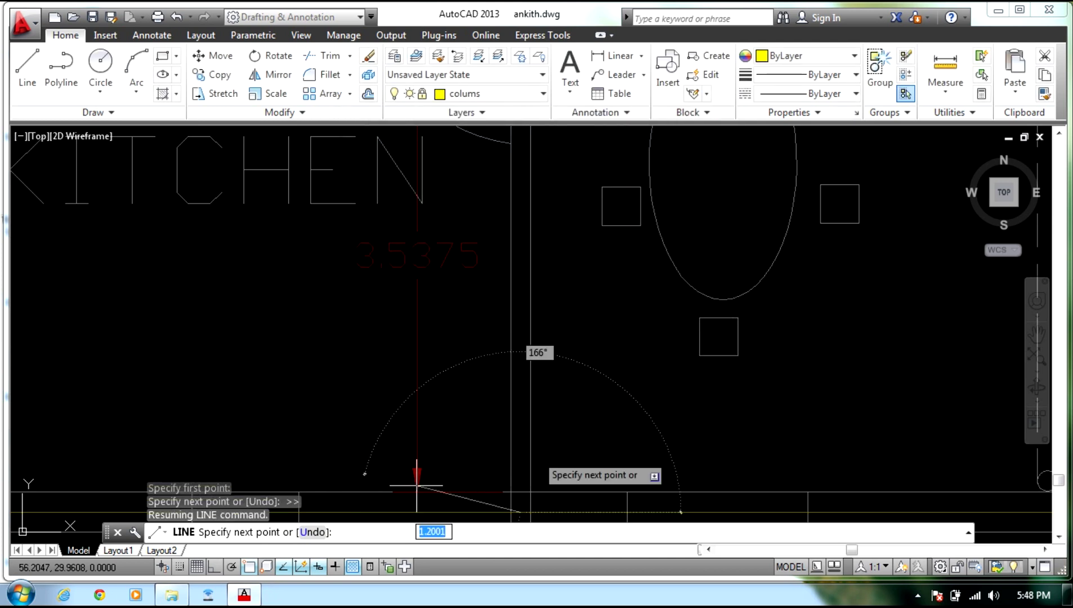
left_click(216, 568)
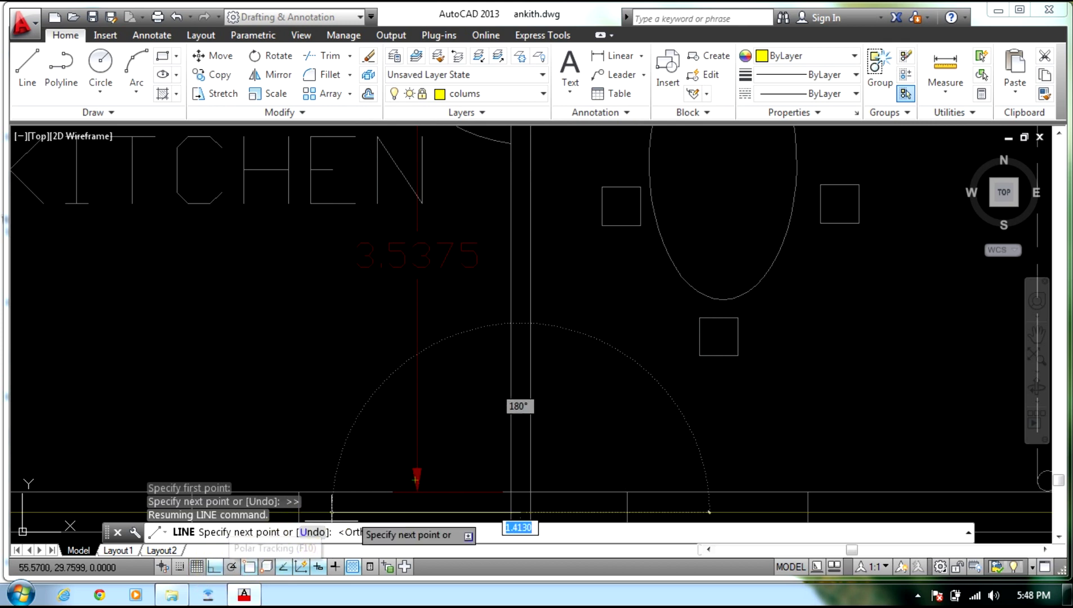
left_click(482, 394)
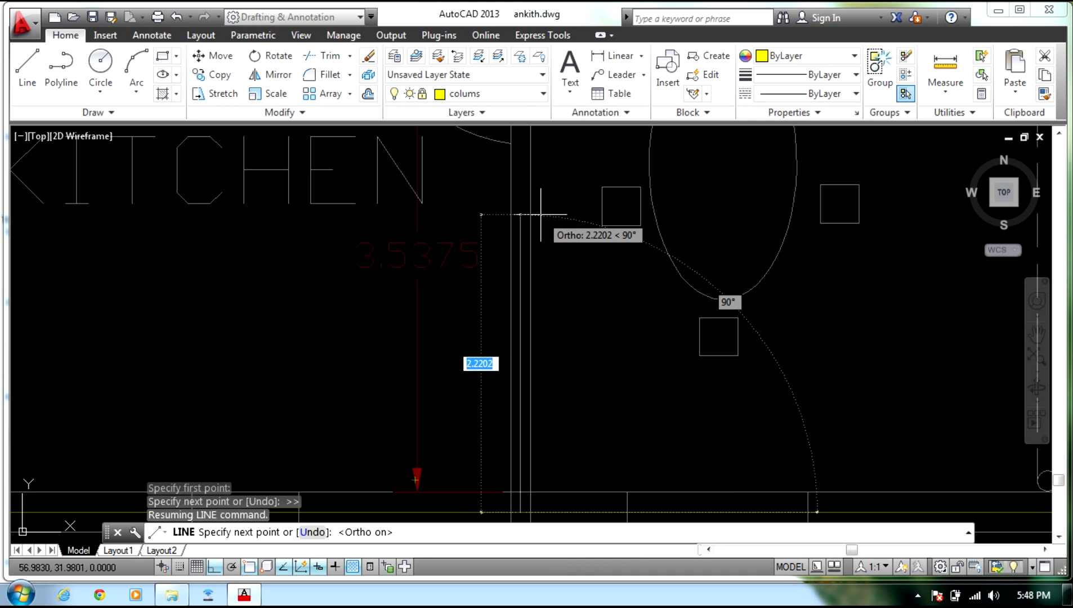
key("Escape")
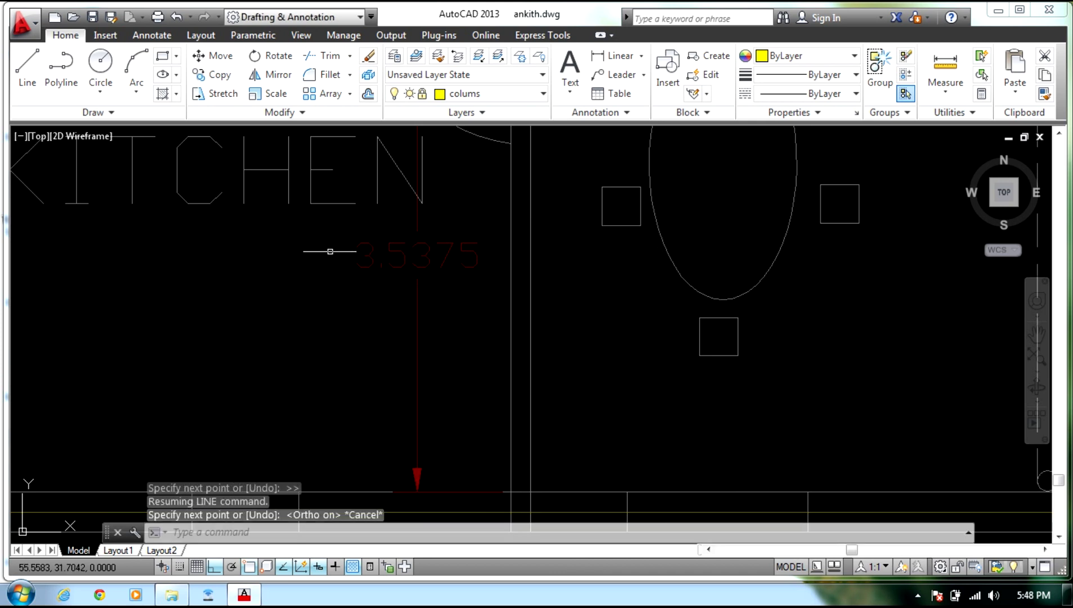
Try to draw a vertical line up the centre of the kitchen's right wall from the lower outer wall's centreline.
left_click(25, 68)
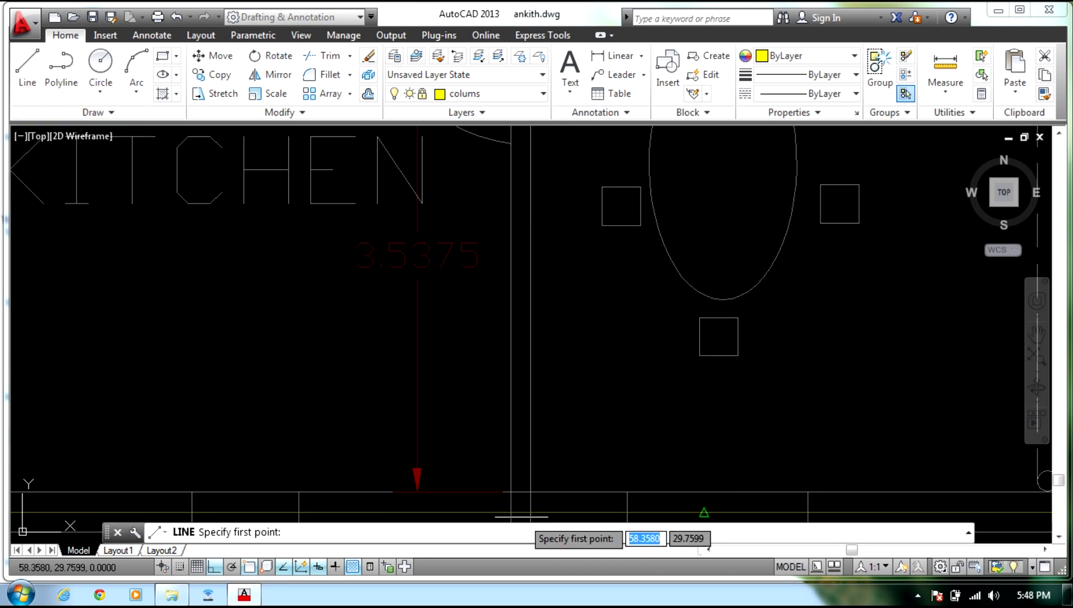
middle_click_drag(522, 511, 520, 415)
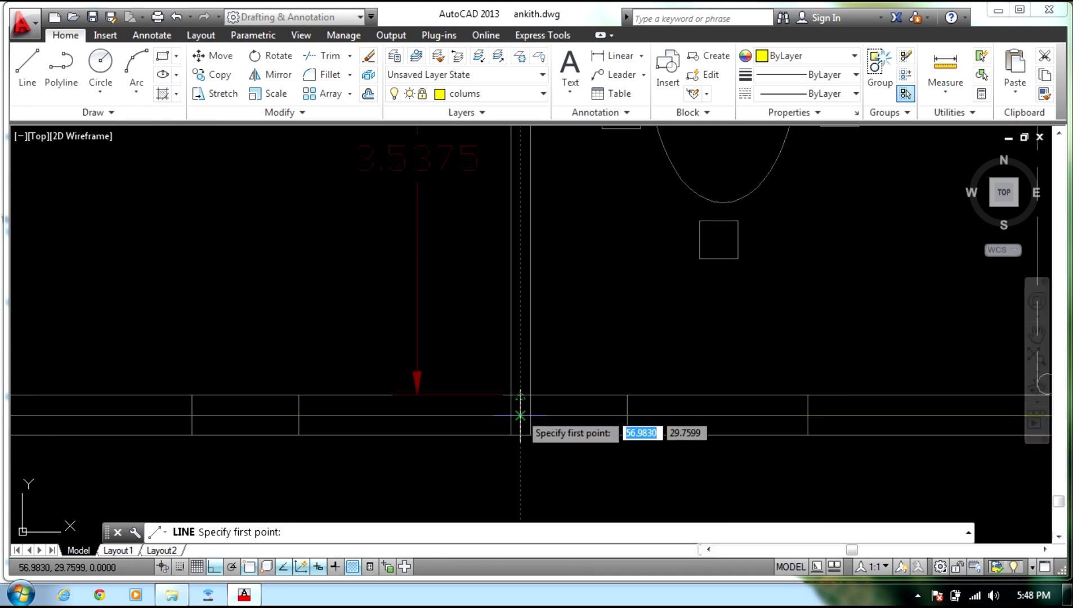
left_click(520, 415)
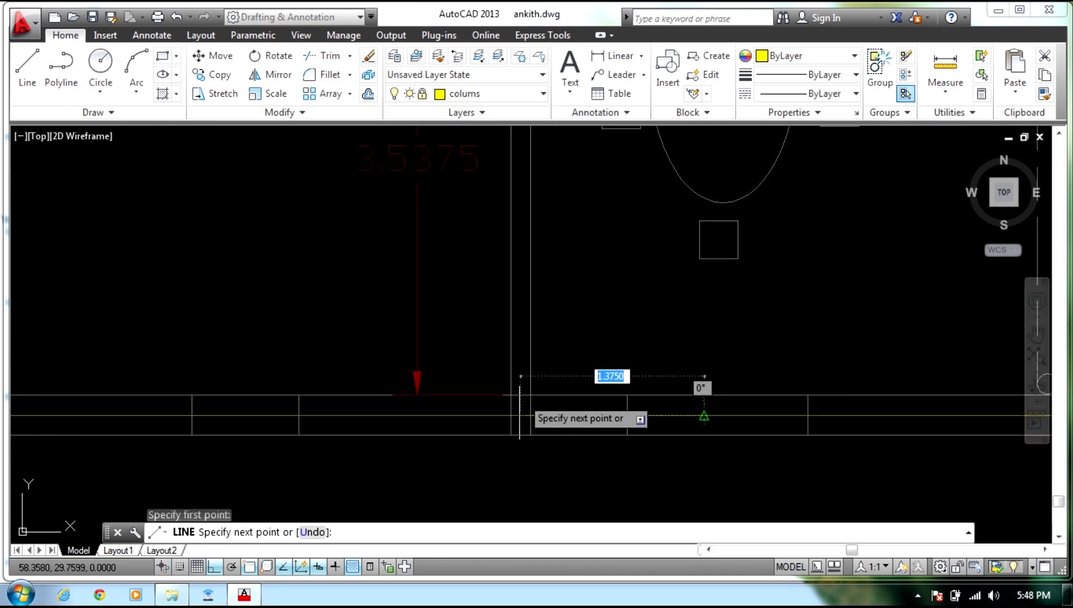
left_click(526, 302)
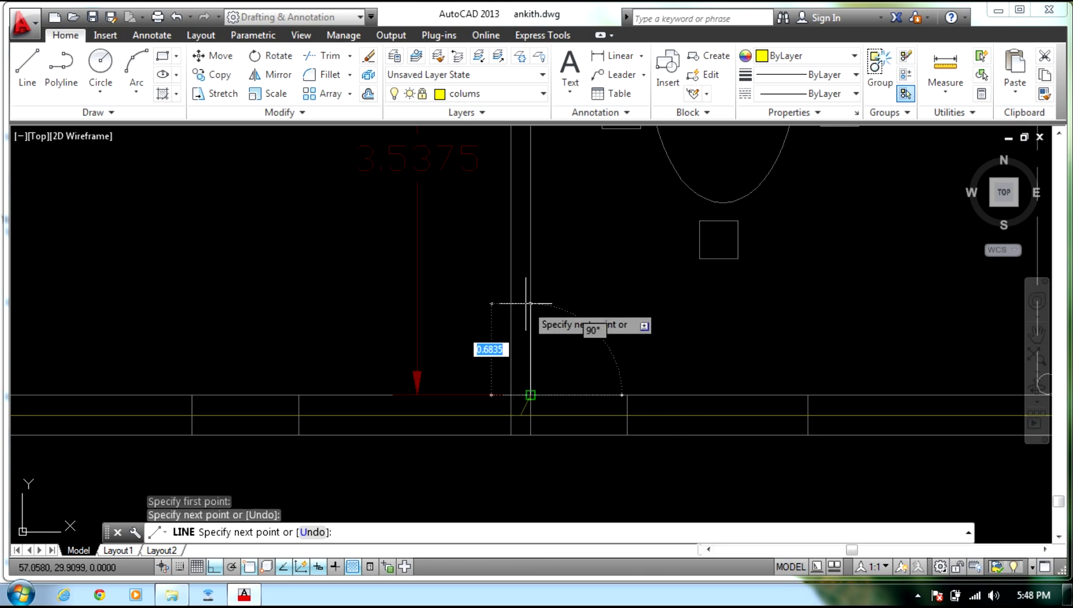
Undo the stray slanted segment at the foot of the kitchen's right wall and leave the Line command.
key("ctrl+z")
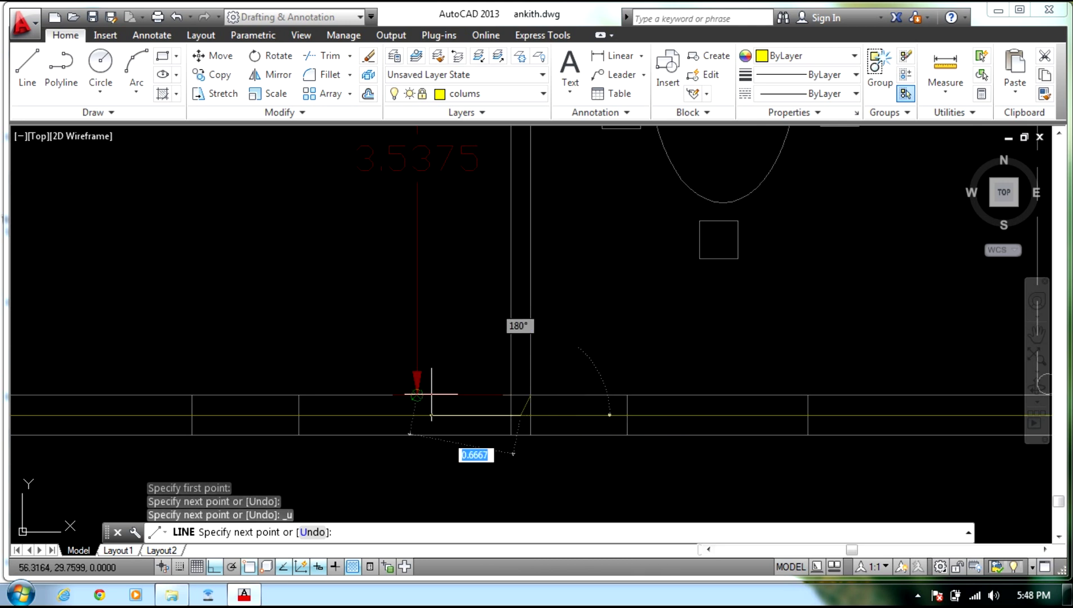
key("ctrl+z")
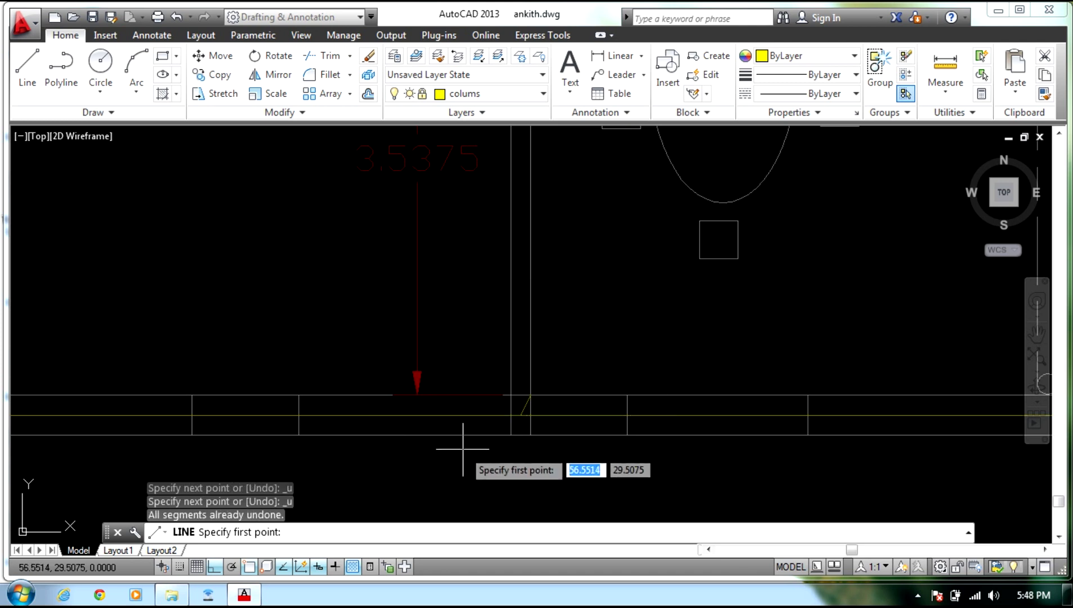
key("Escape")
scroll(523, 406, "up", 5)
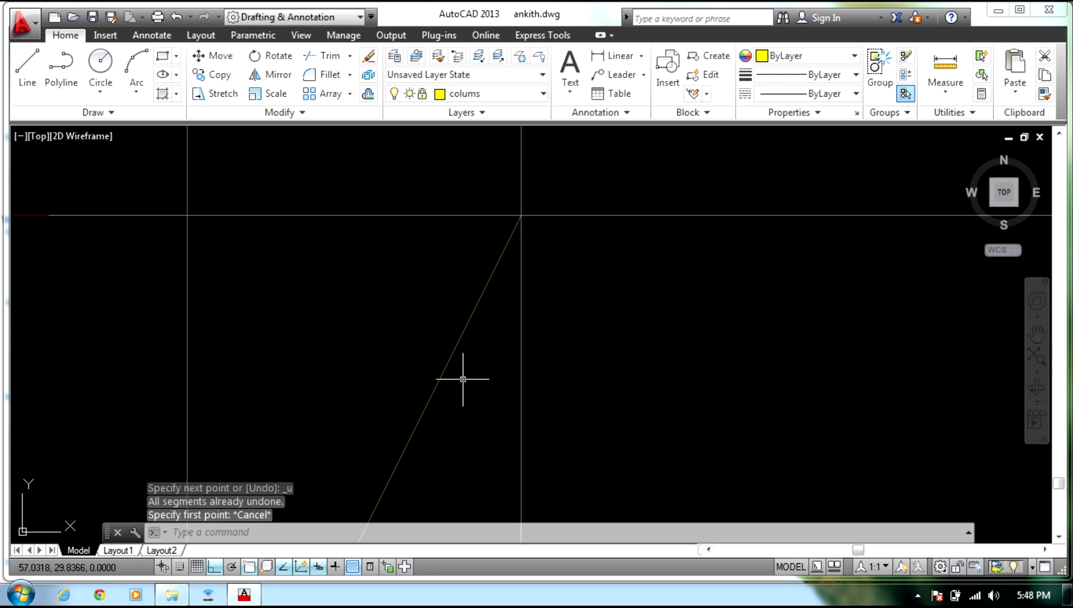
scroll(529, 405, "down", 10)
key("ctrl+z")
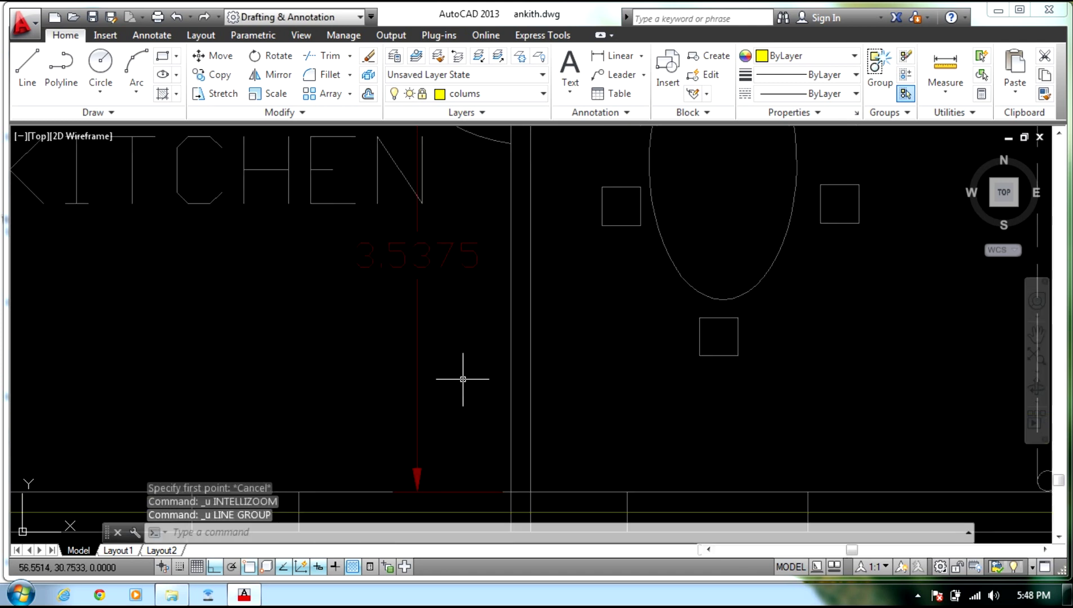
Draw a line about 3.83 long up the centre of the kitchen's right wall, from the lower outer centreline to the middle of the kitchen's upper wall.
left_click(21, 73)
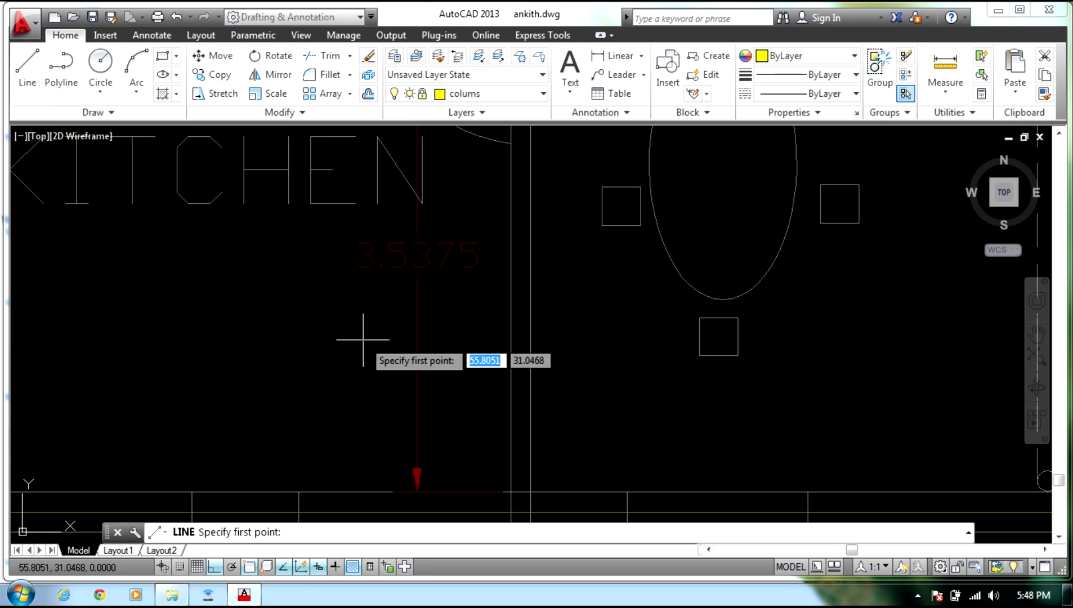
scroll(371, 343, "up", 5)
middle_click_drag(395, 352, 491, 438)
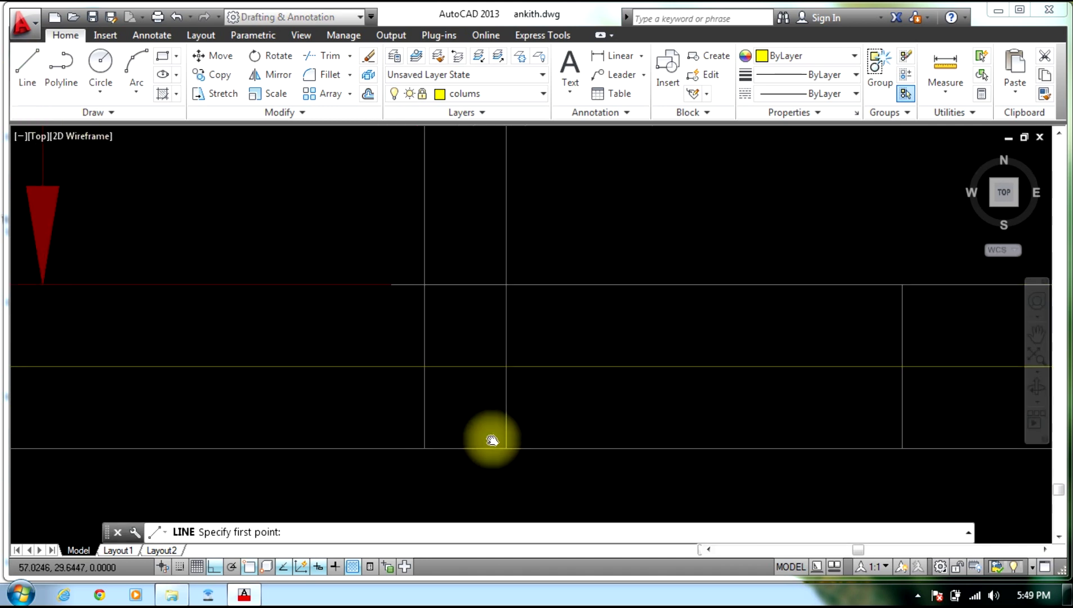
left_click(464, 363)
scroll(464, 366, "down", 2)
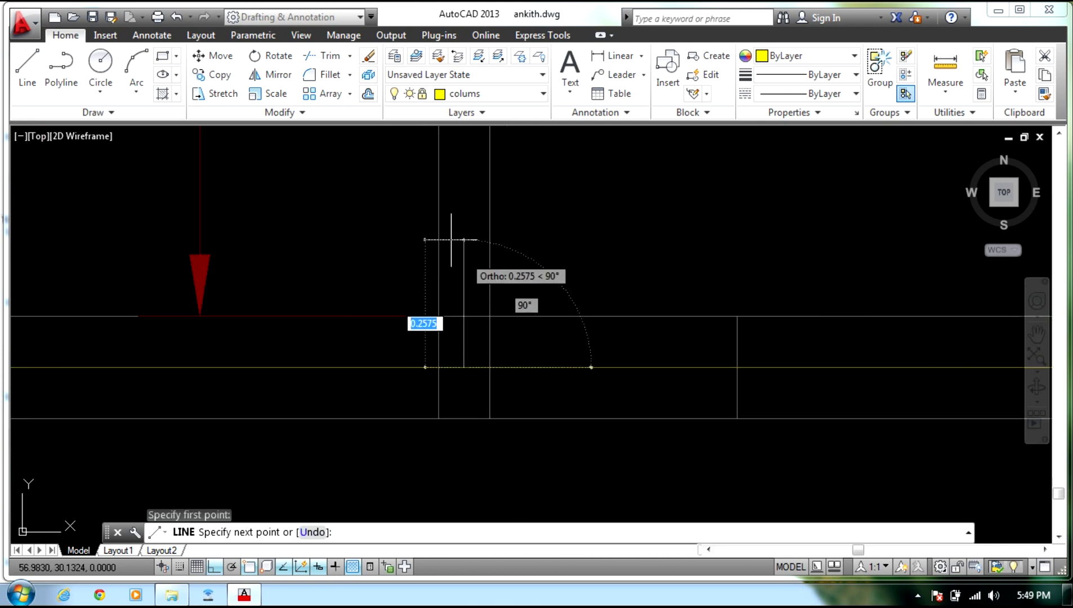
middle_click_drag(451, 239, 508, 447)
scroll(558, 427, "down", 2)
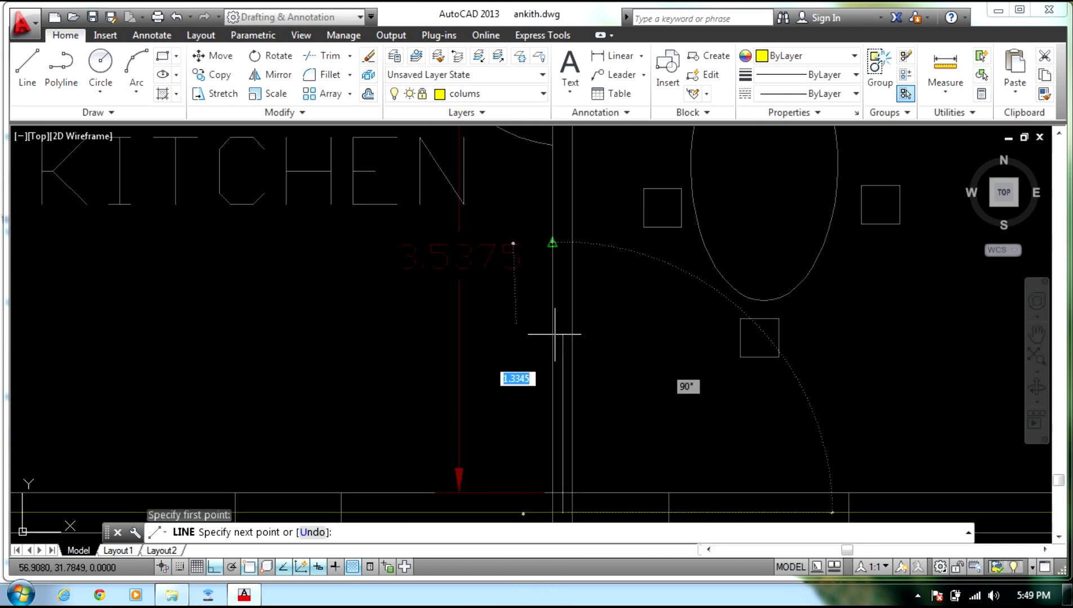
middle_click_drag(554, 334, 580, 507)
scroll(585, 220, "up", 2)
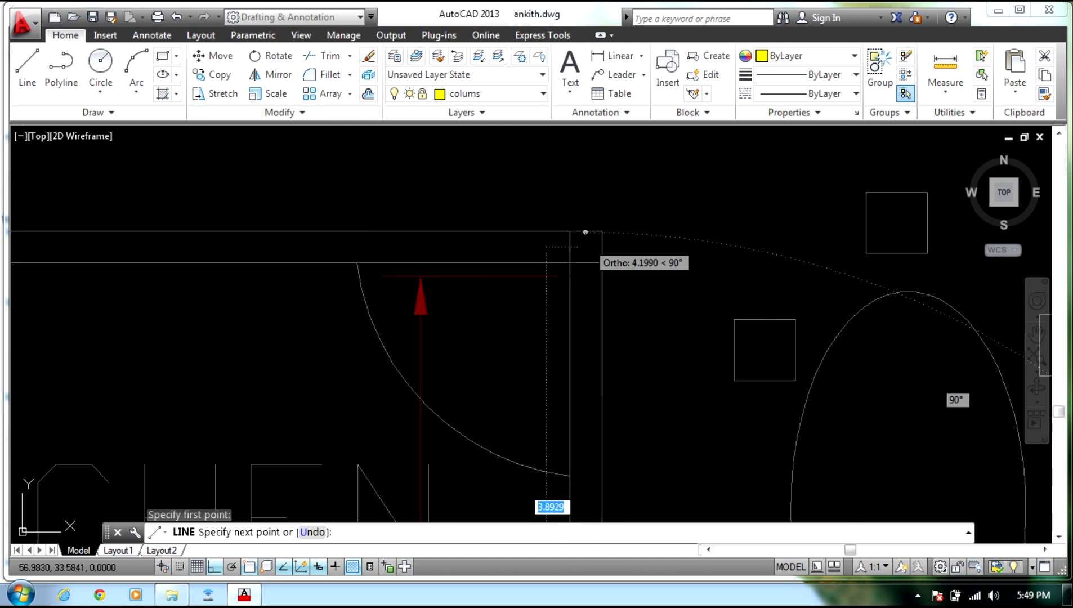
scroll(585, 232, "up", 4)
scroll(600, 265, "down", 2)
middle_click_drag(591, 208, 605, 360)
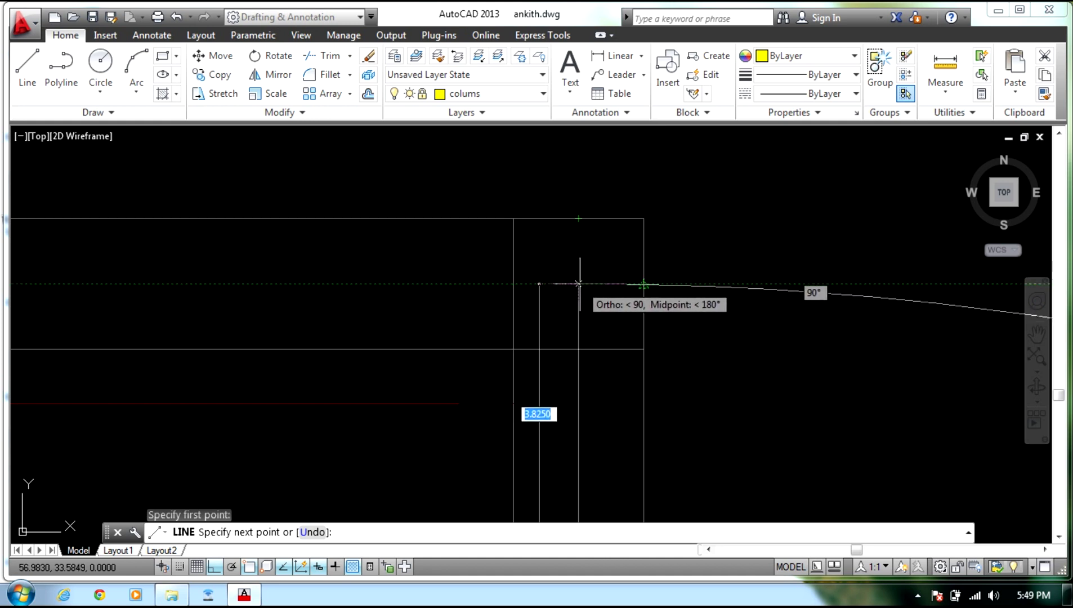
left_click(579, 284)
Continue the line about 4.5 leftward along the centre of the kitchen's upper wall, slightly past the left outer wall's centreline.
scroll(551, 323, "down", 2)
mouse_move(550, 323)
middle_mouse_down()
mouse_move(790, 342)
mouse_move(941, 325)
middle_mouse_up()
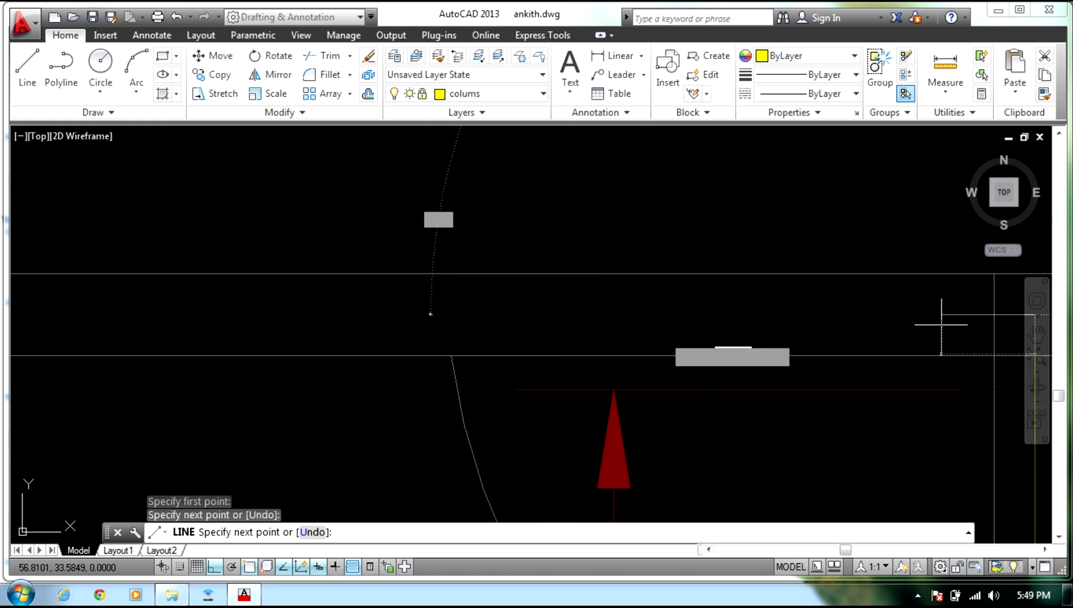
mouse_move(303, 424)
middle_mouse_down()
mouse_move(587, 343)
mouse_move(838, 363)
mouse_move(194, 464)
mouse_move(307, 391)
mouse_move(387, 293)
mouse_move(407, 565)
mouse_move(470, 408)
mouse_move(459, 386)
middle_mouse_up()
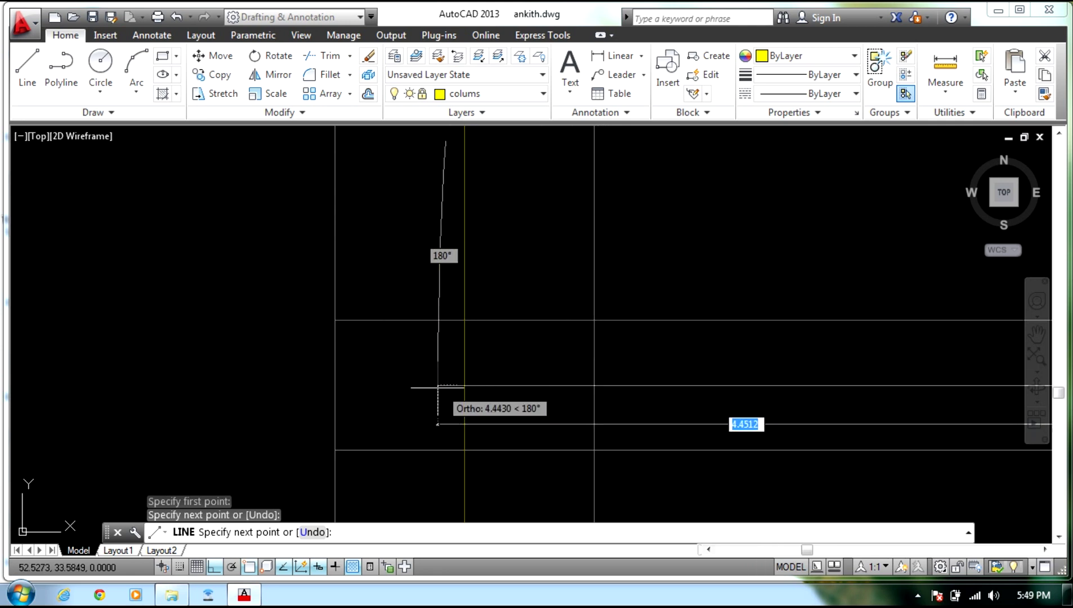
left_click(385, 388)
key("Escape")
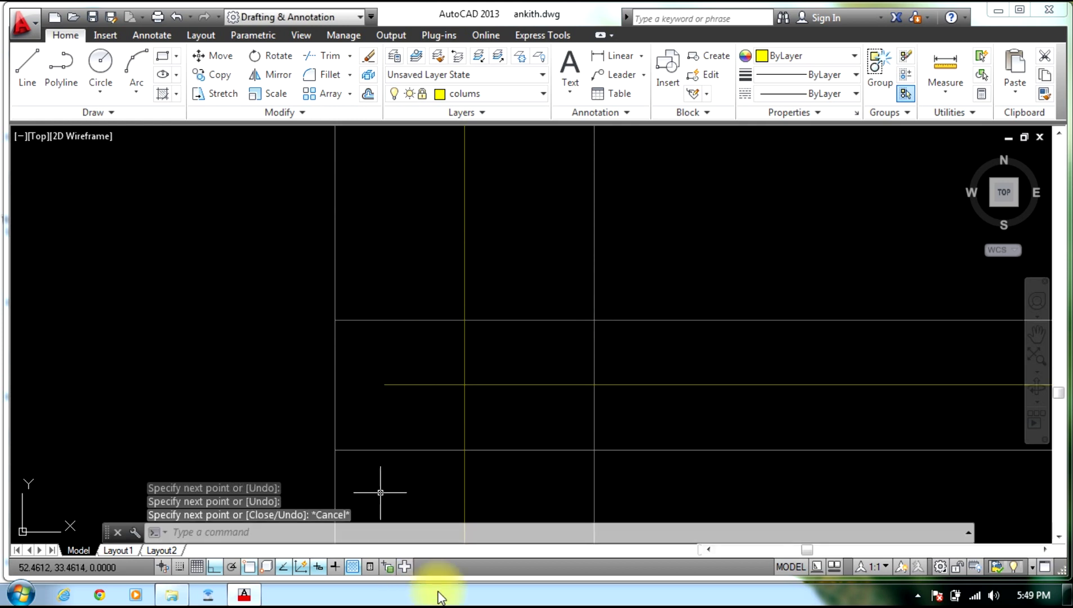
Try to trim the overhanging left end of the kitchen's upper-wall centreline back to the left outer wall's centreline.
left_click(336, 59)
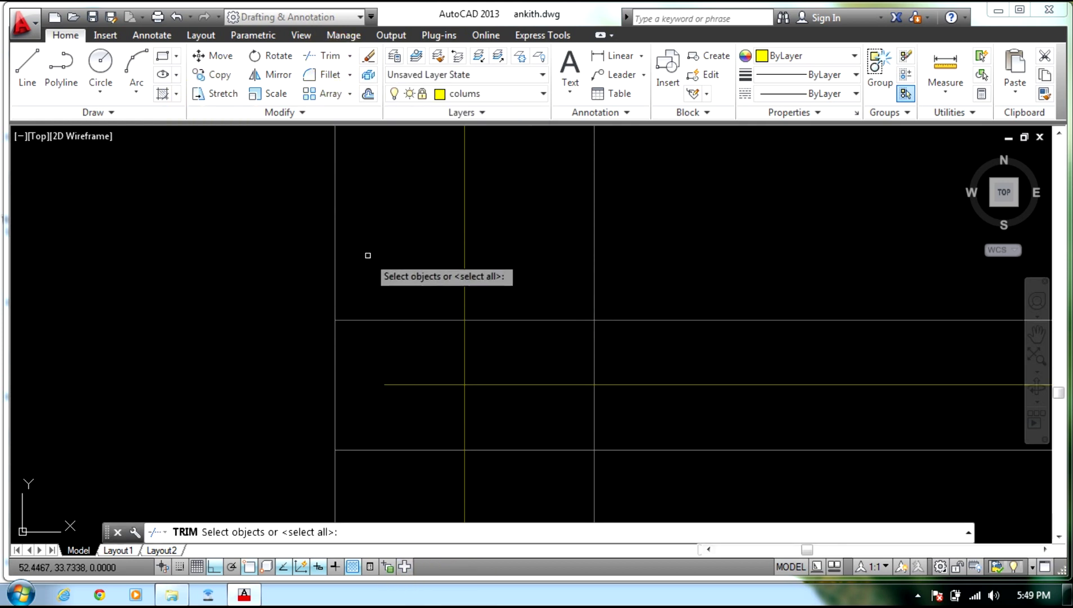
key("Return")
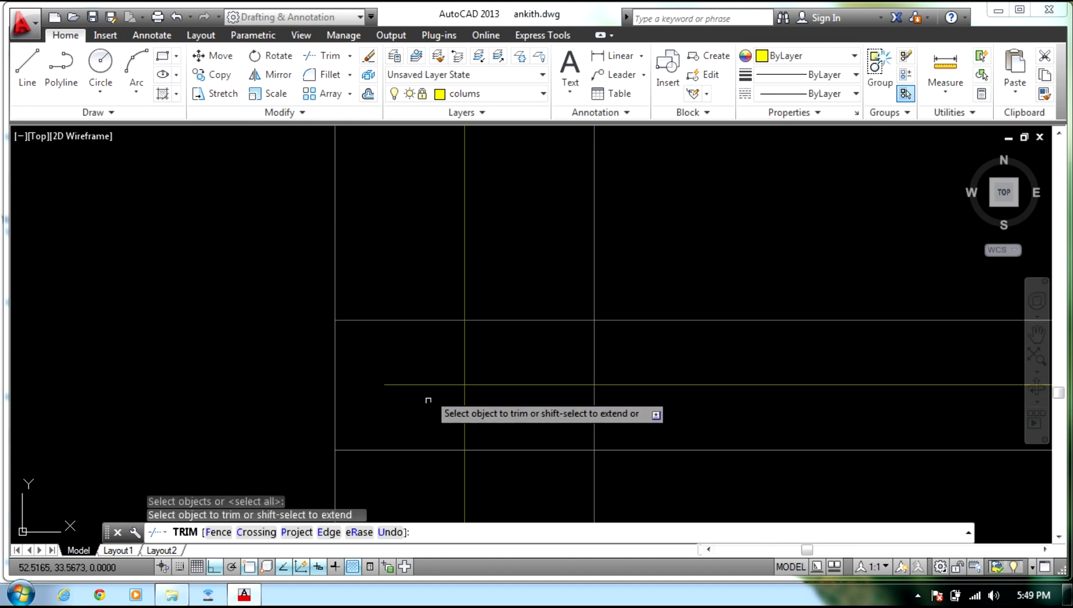
left_click(409, 364)
left_click(443, 428)
left_click(379, 338)
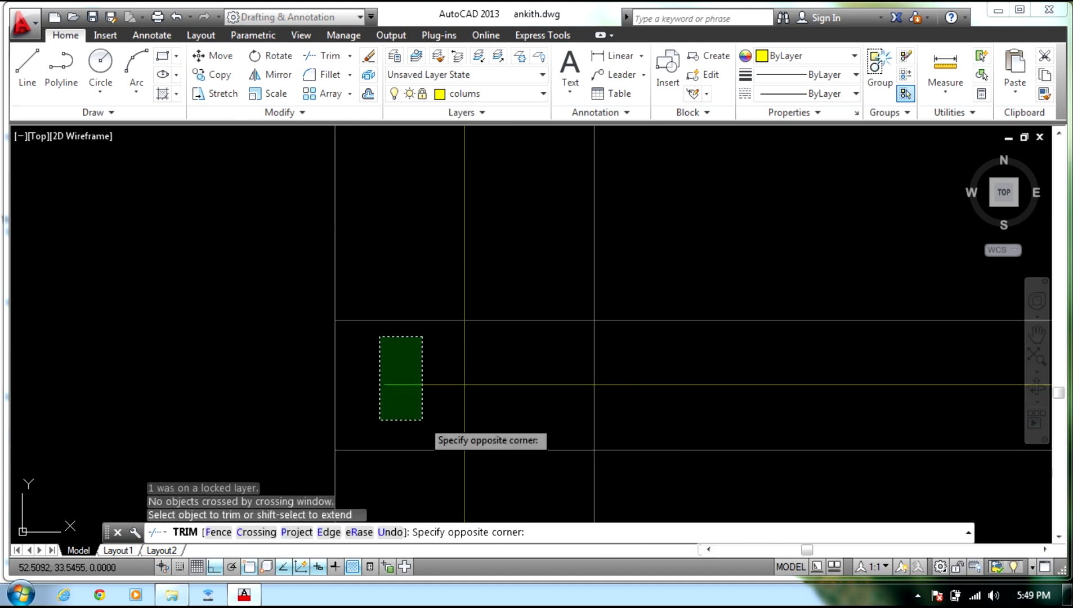
left_click(422, 421)
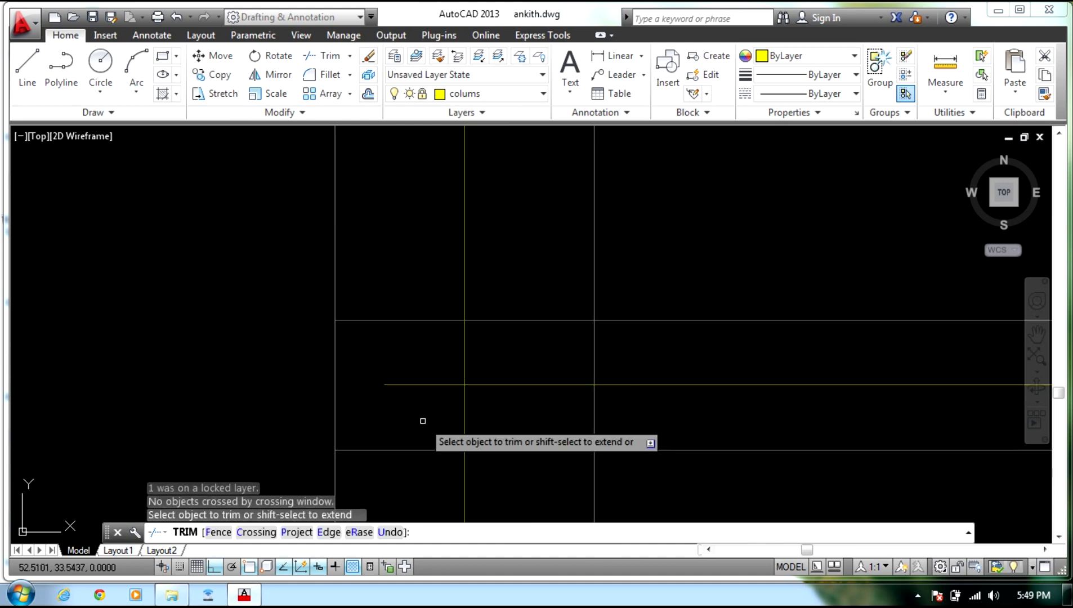
left_click(331, 57)
key("Return")
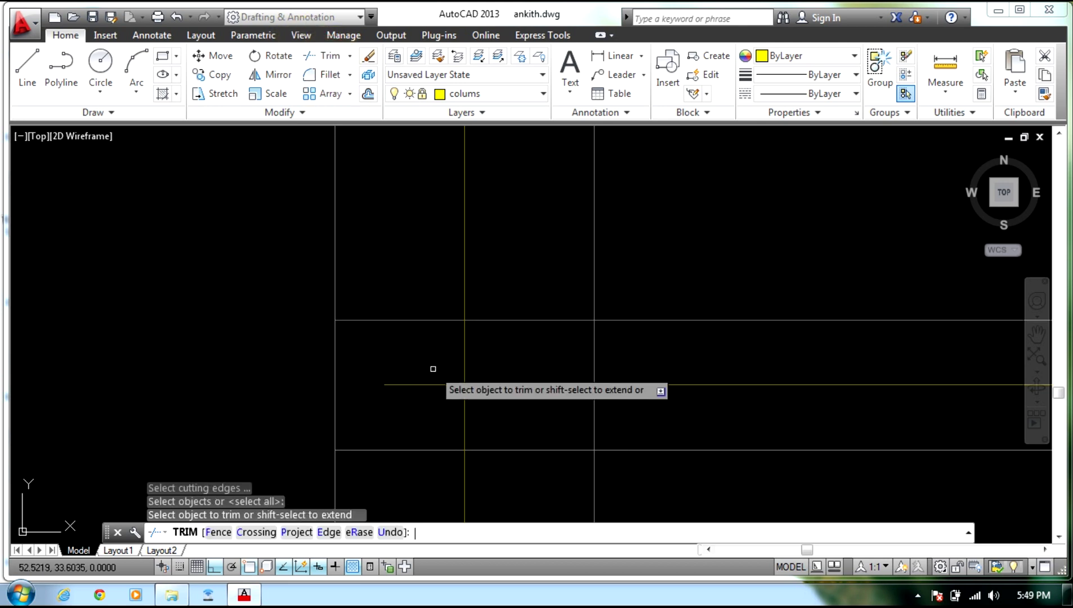
left_click(398, 352)
left_click(428, 413)
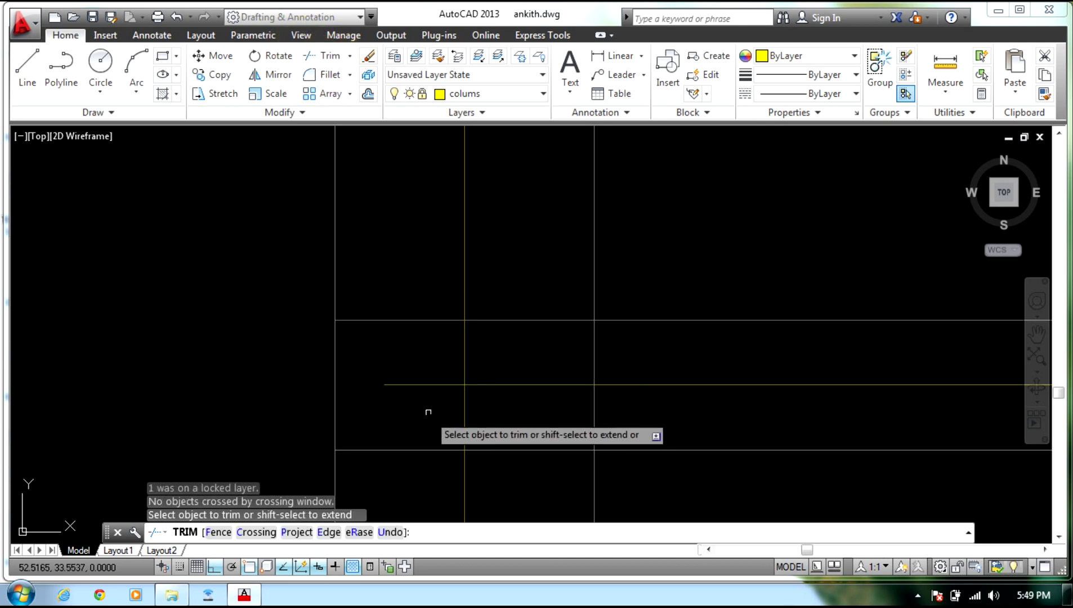
left_click(419, 383)
key("Escape")
key("Escape")
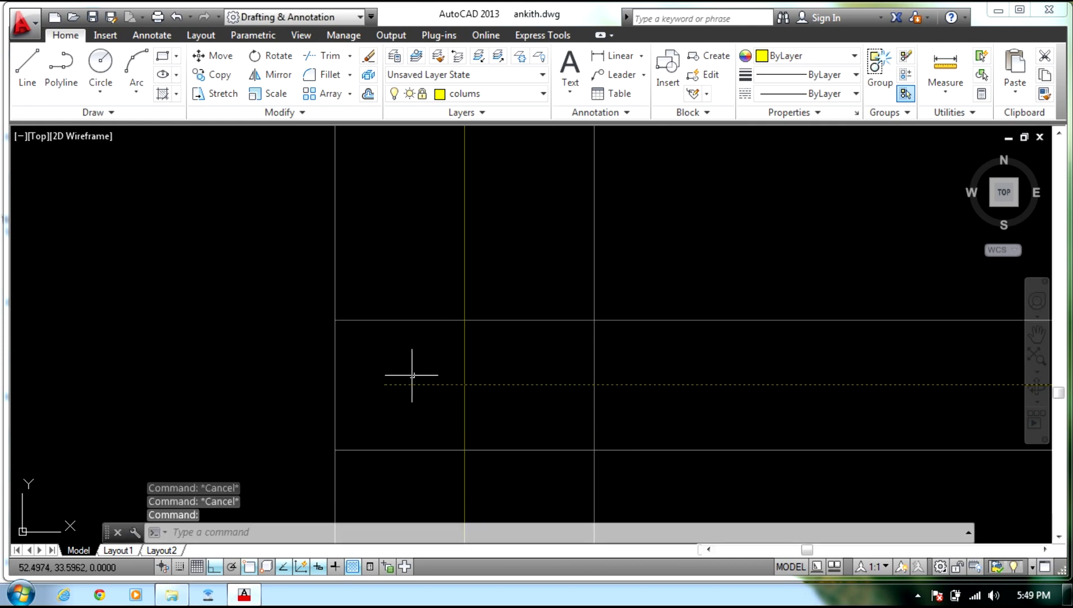
key("Escape")
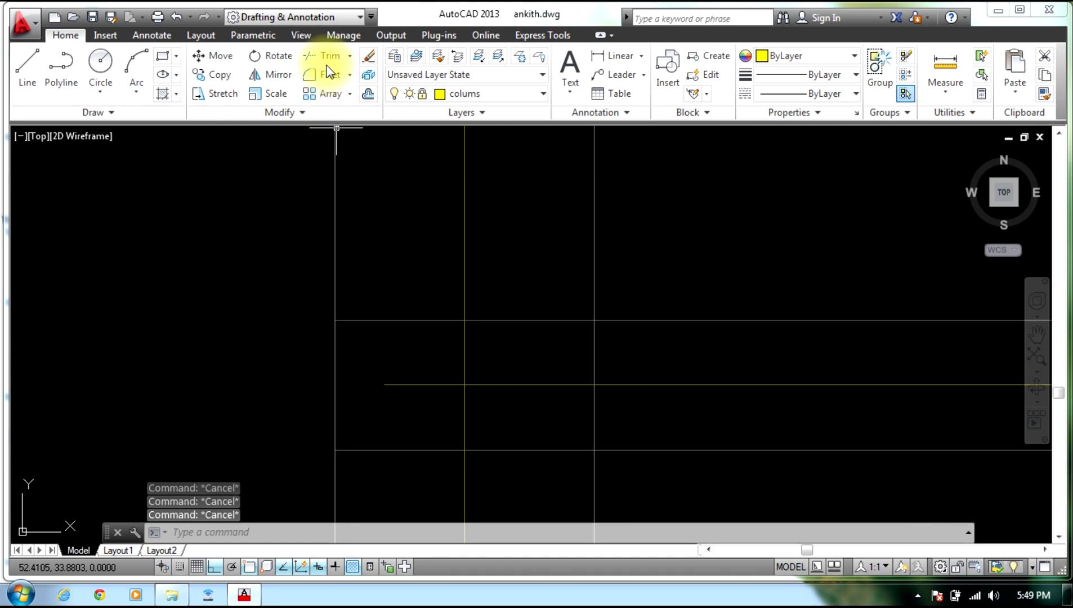
Unlock the "colums" layer so its centrelines can be edited.
left_click(422, 96)
left_click(425, 133)
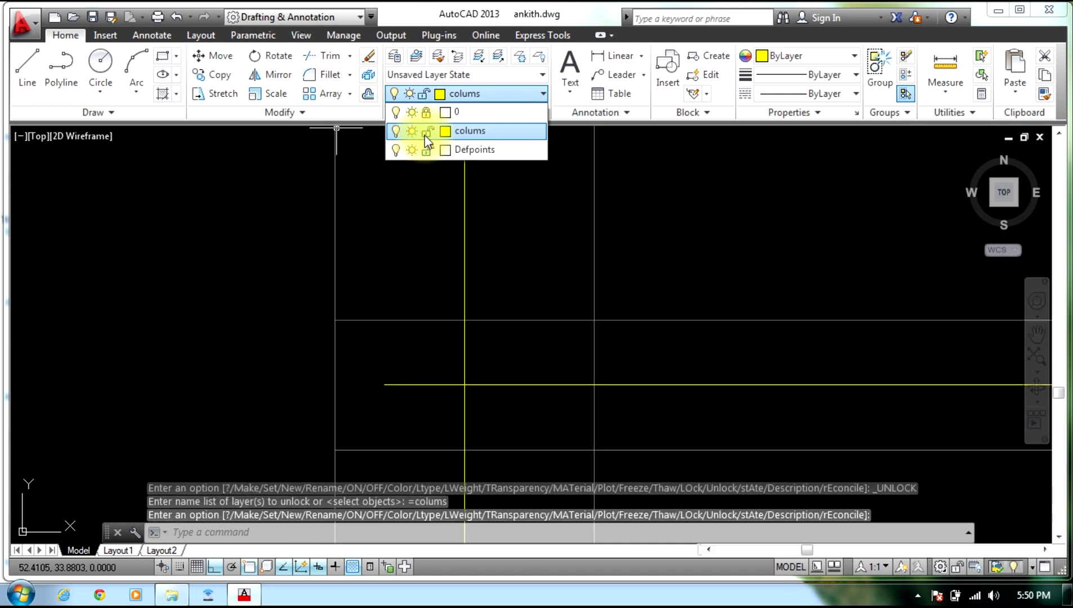
left_click(322, 60)
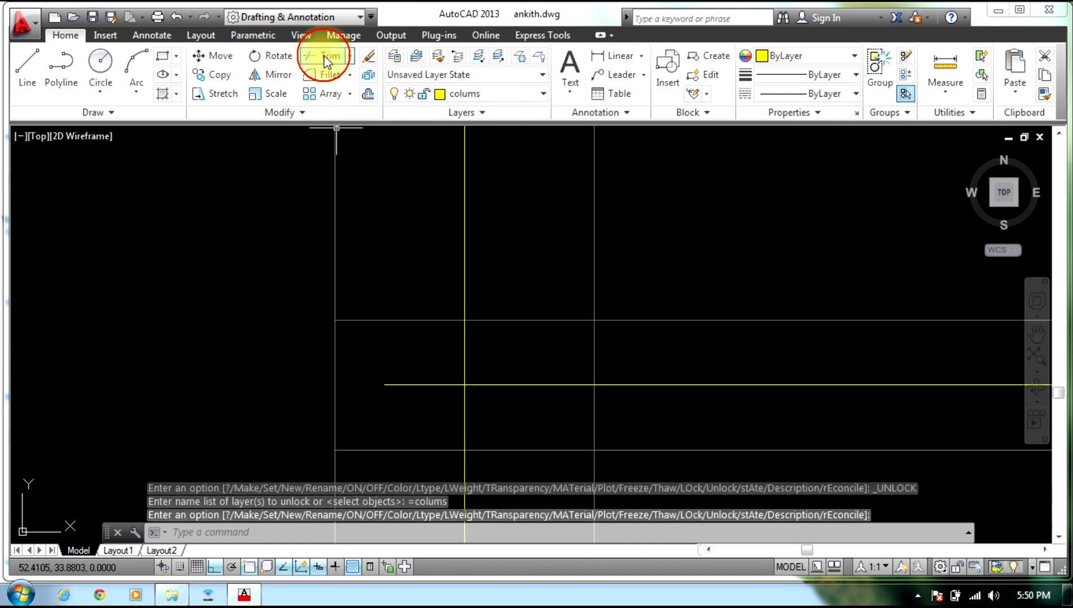
right_click(413, 351)
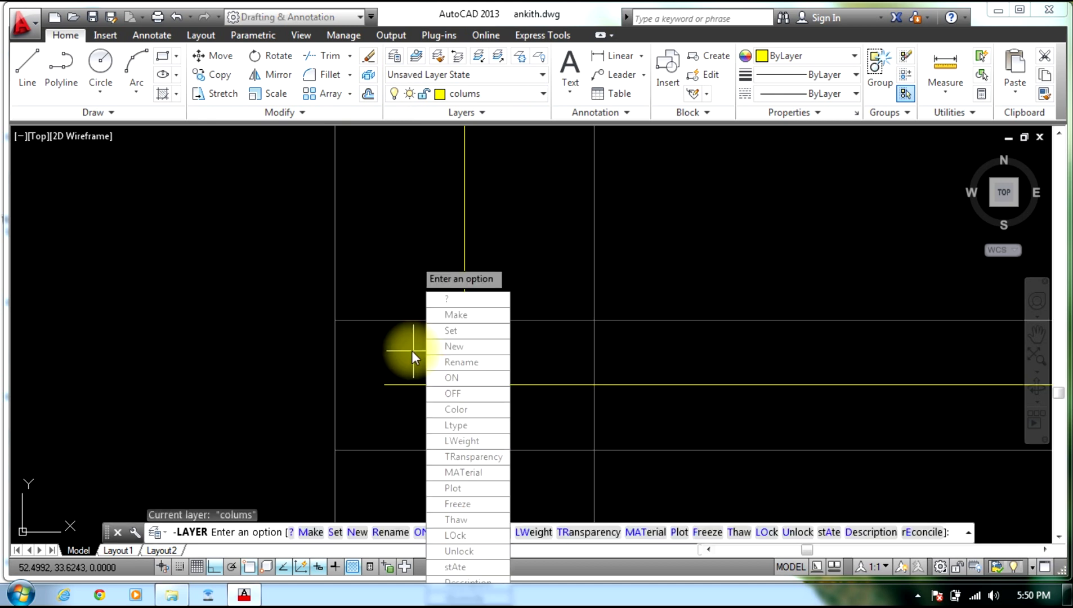
key("Escape")
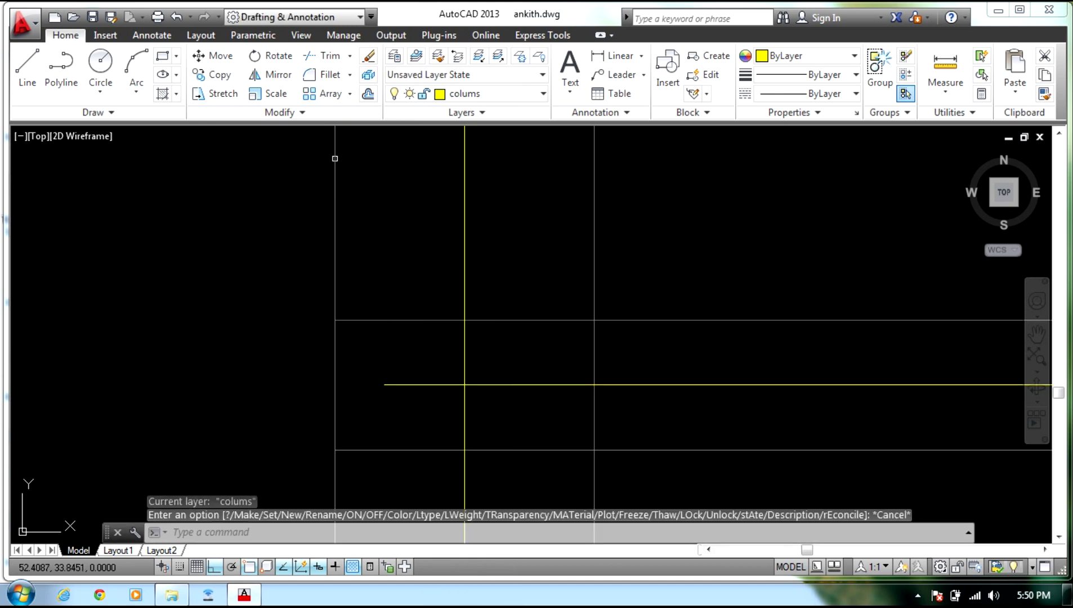
Trim the kitchen upper-wall centreline's overhang at the left outer wall's centreline, then lock the "colums" layer again.
left_click(324, 59)
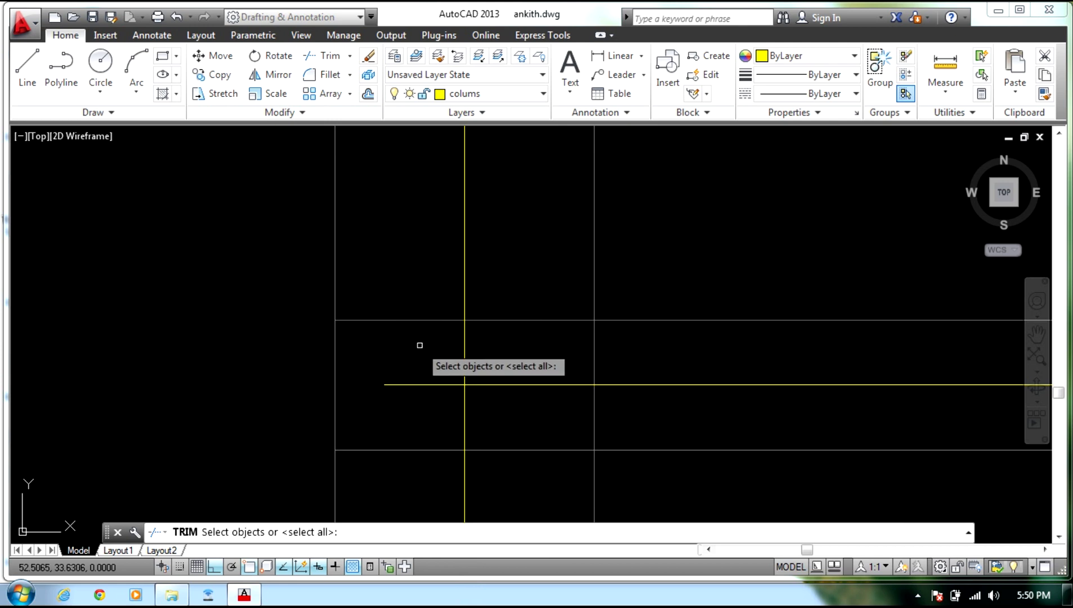
key("Return")
left_click(400, 353)
left_click(428, 411)
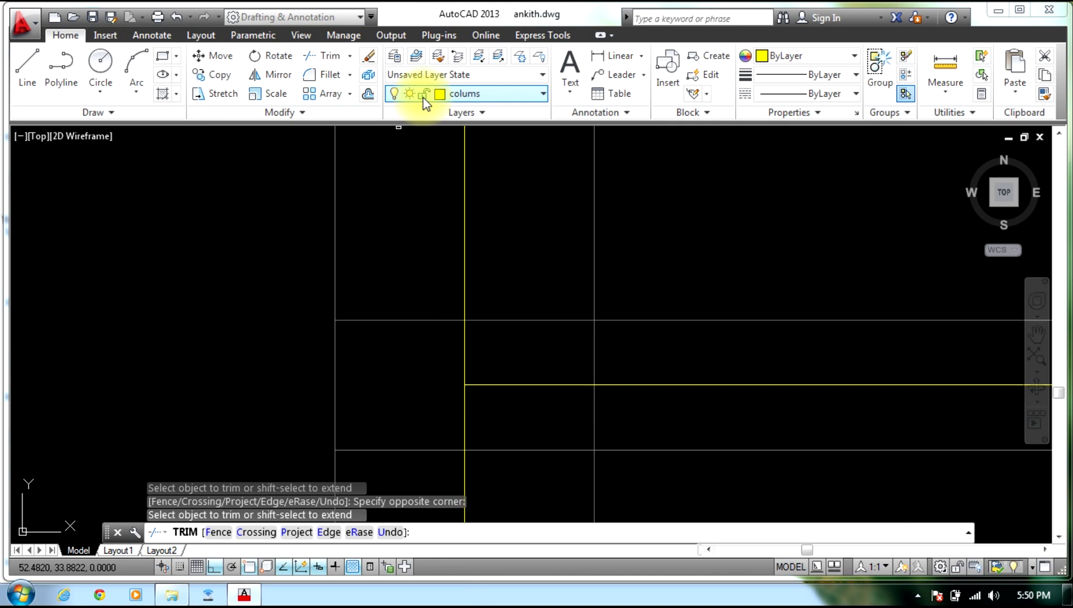
left_click(541, 95)
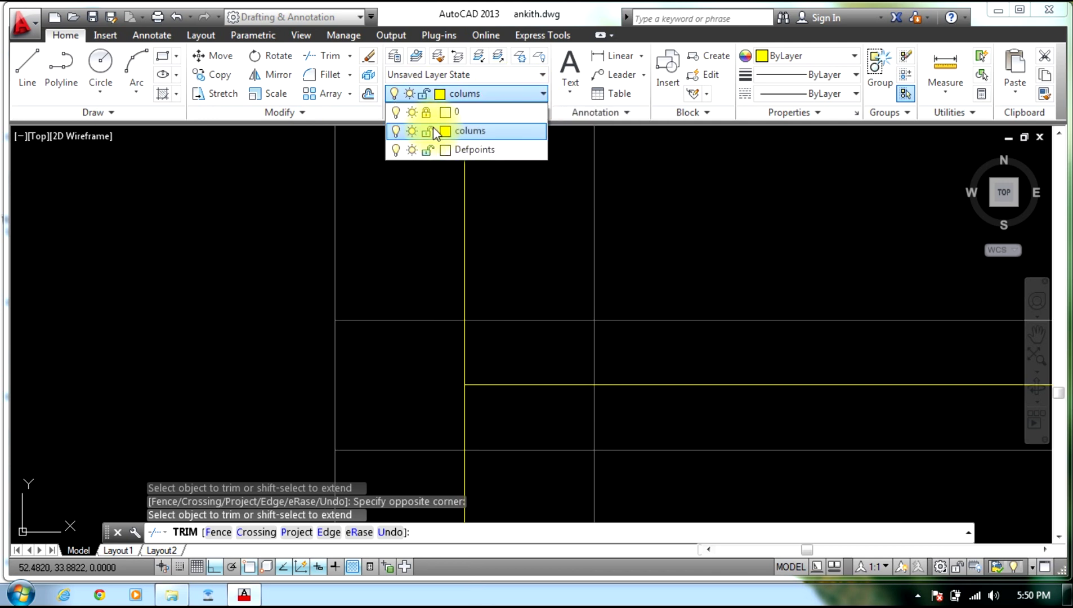
left_click(431, 132)
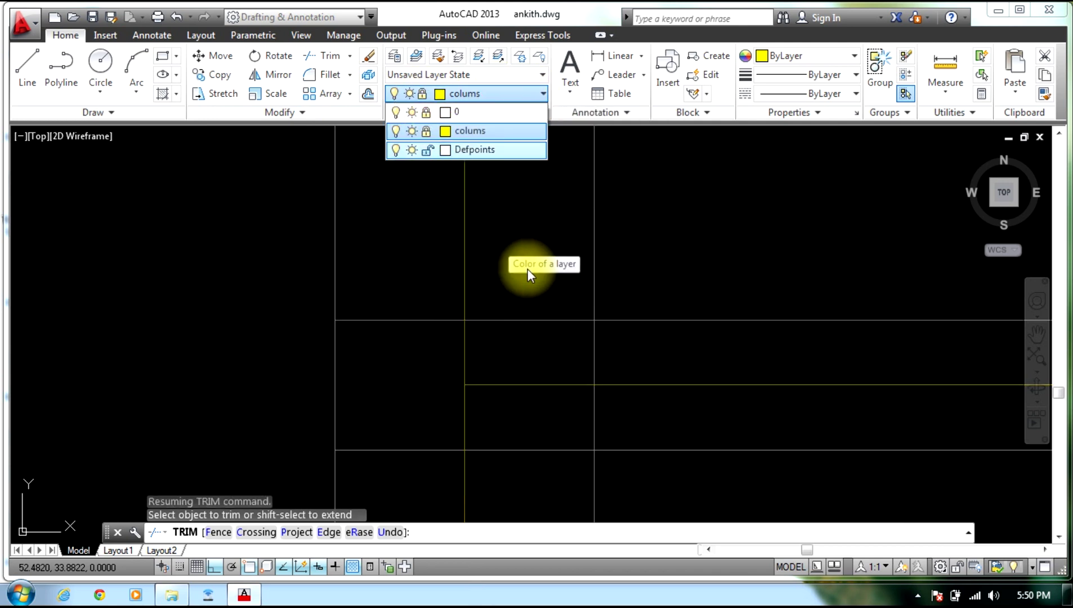
Draw a line about 3.22 long leftward along the centre of the store room's lower wall, from the right outer centreline to its left wall's centre.
scroll(563, 292, "down", 3)
mouse_move(689, 379)
middle_mouse_down()
mouse_move(521, 360)
mouse_move(96, 371)
middle_mouse_up()
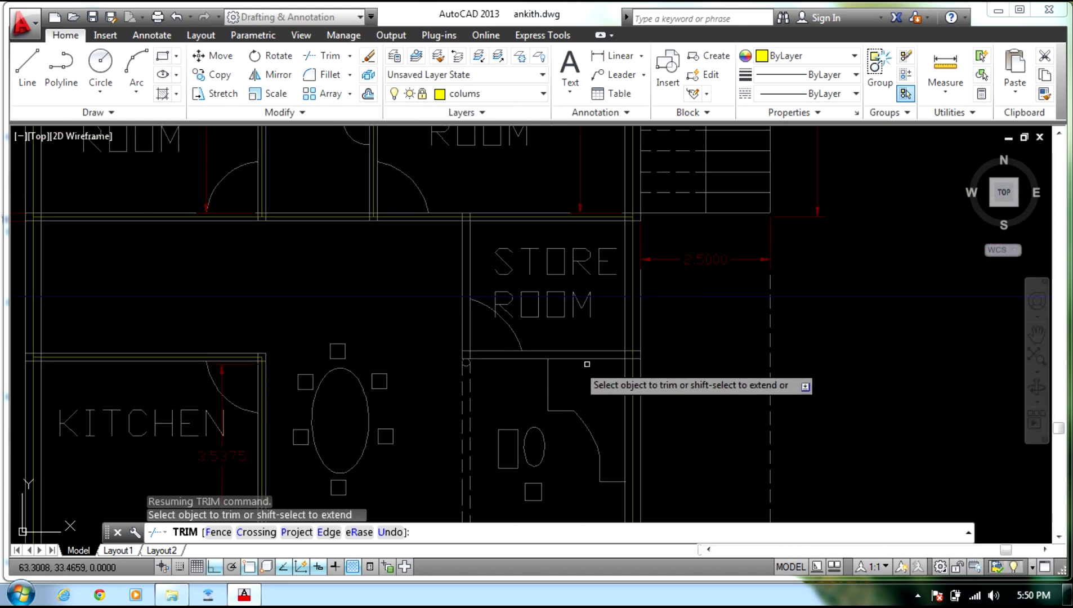
left_click(26, 66)
scroll(678, 332, "up", 10)
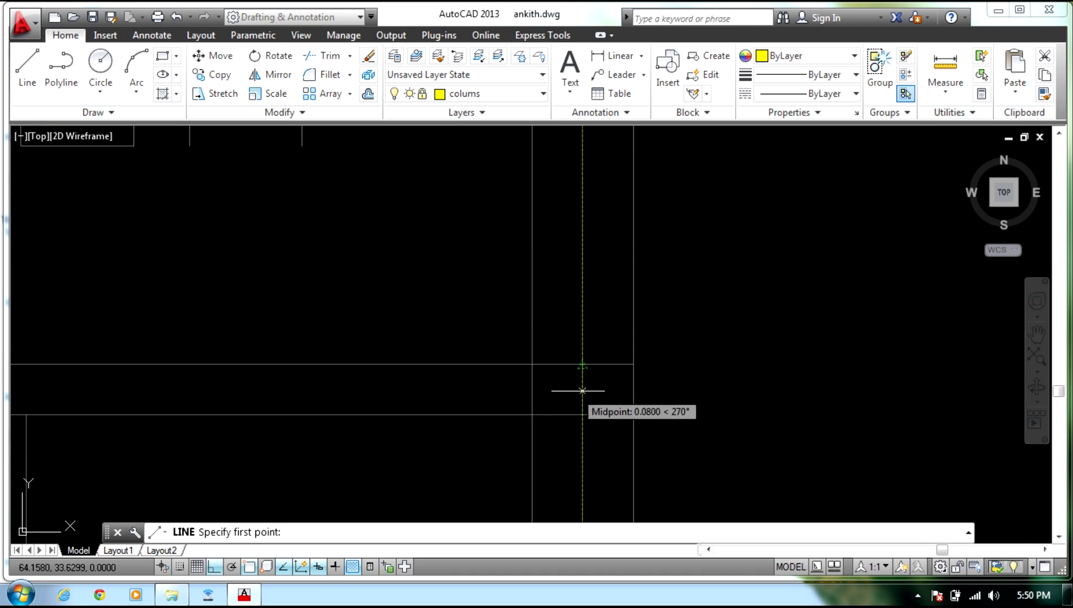
left_click(582, 389)
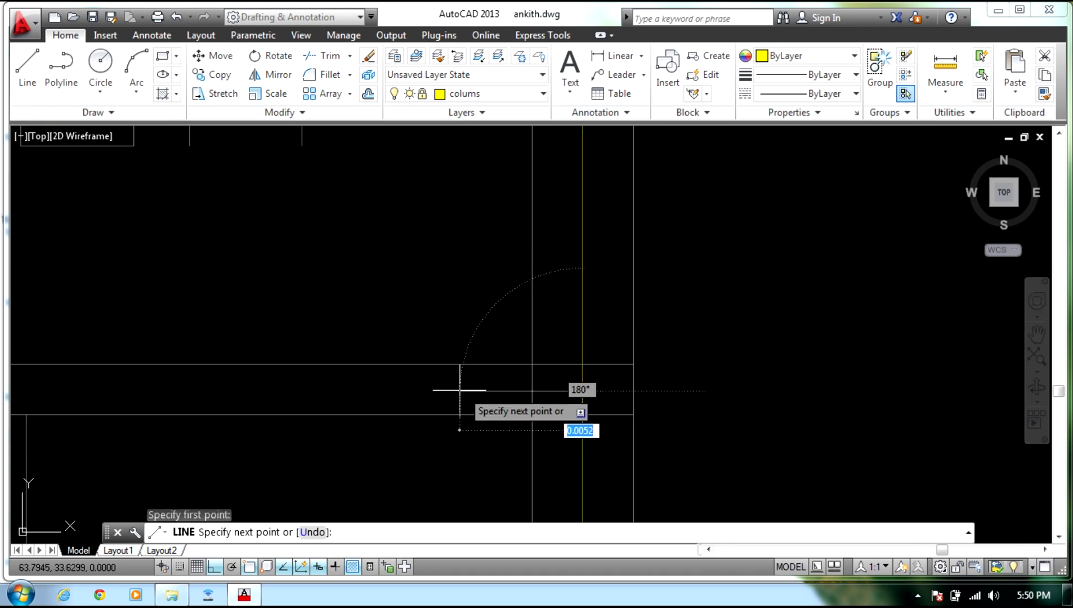
scroll(450, 387, "down", 6)
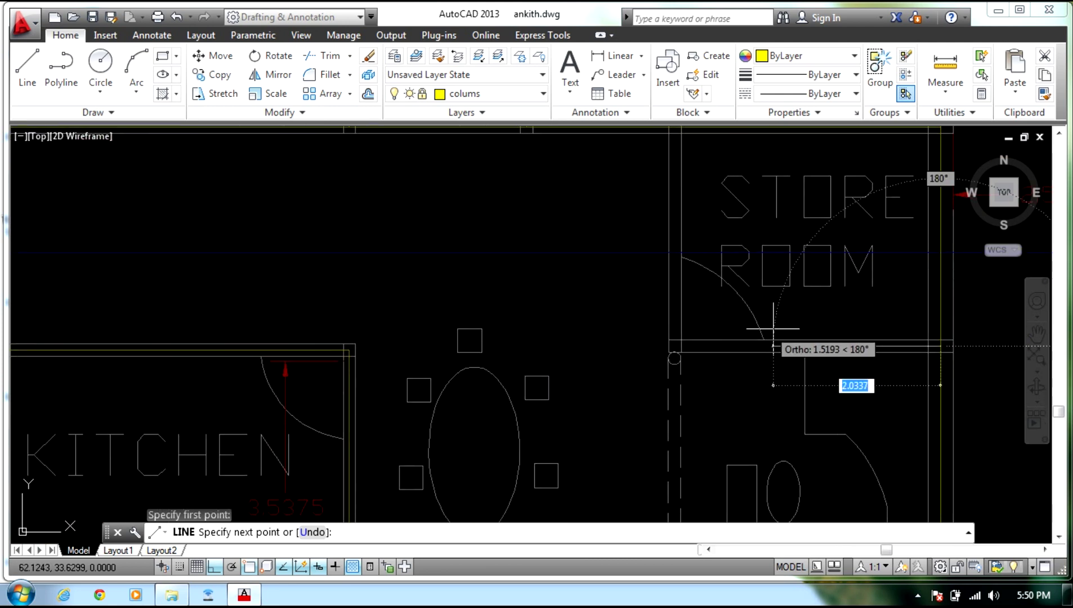
scroll(704, 355, "up", 5)
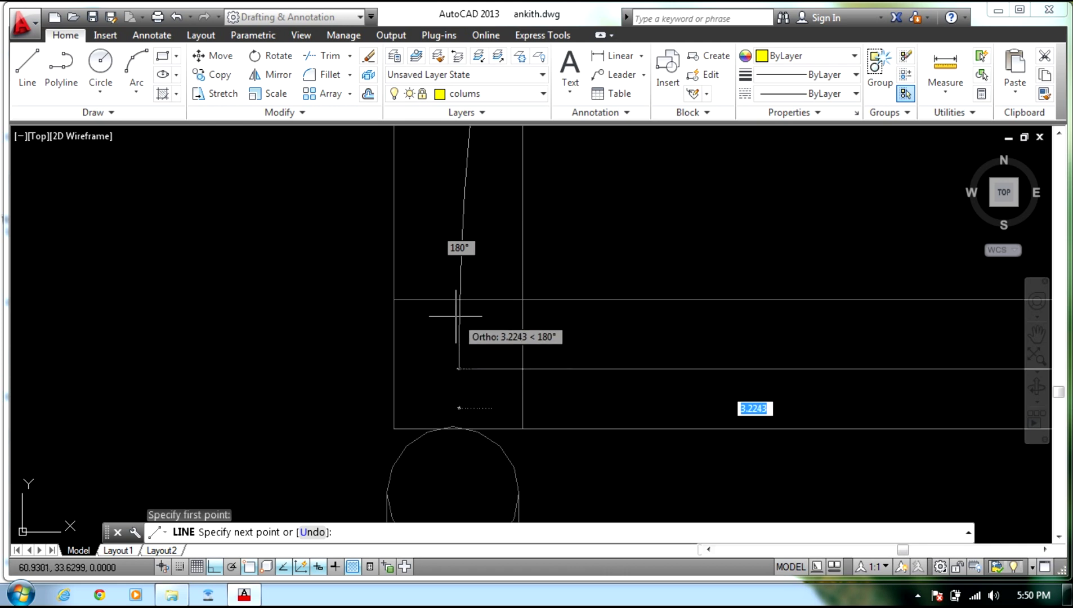
left_click(457, 367)
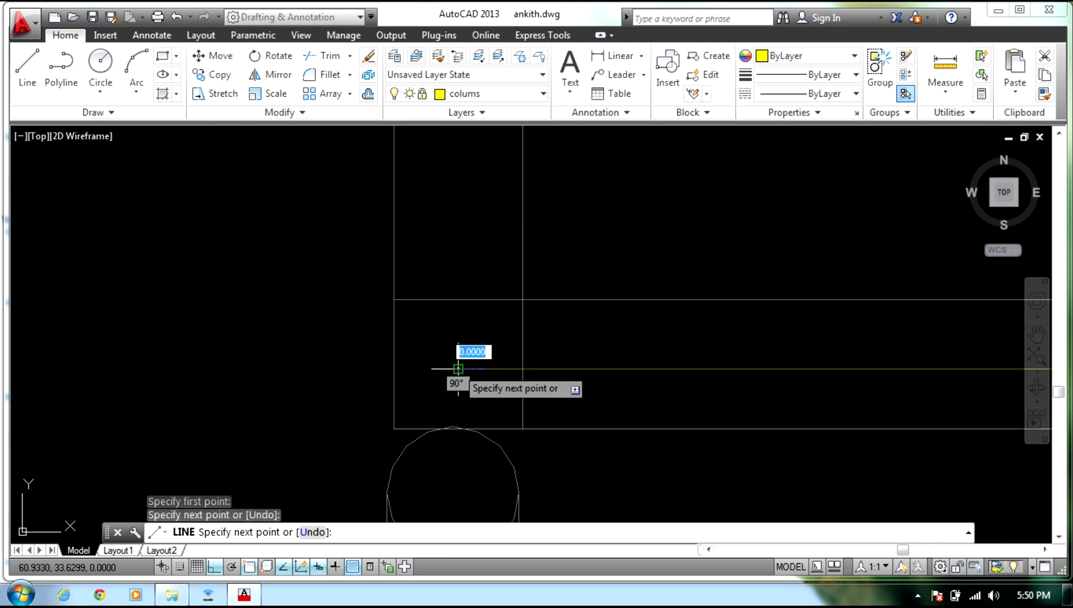
Continue the line about 2.7 upward along the centre of the store room's left wall, slightly past the upper wall's centreline.
scroll(456, 371, "down", 2)
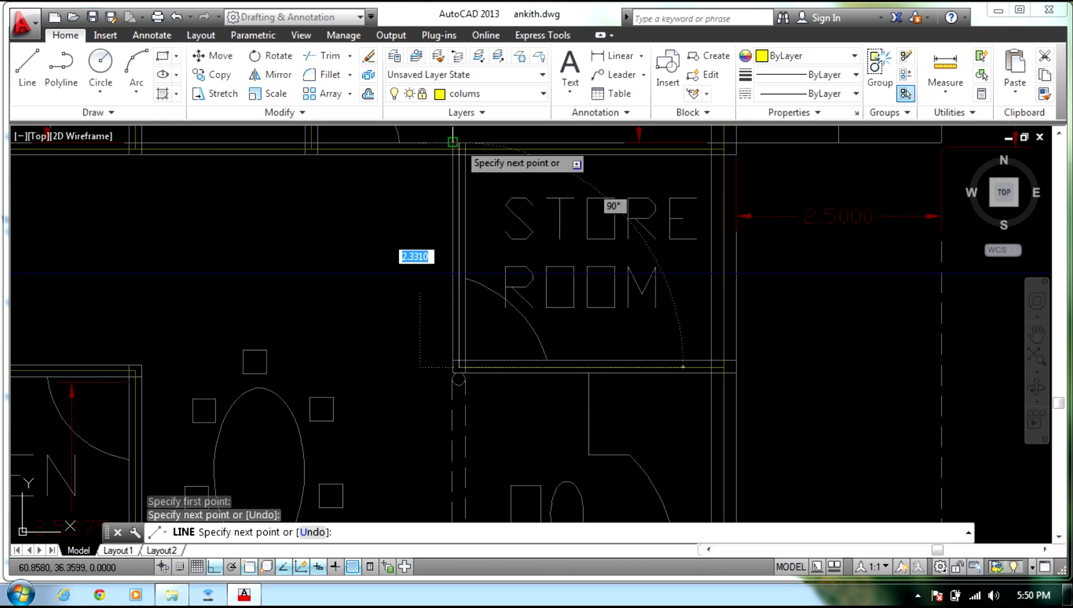
middle_click_drag(457, 169, 479, 365)
scroll(476, 375, "up", 5)
scroll(481, 377, "up", 2)
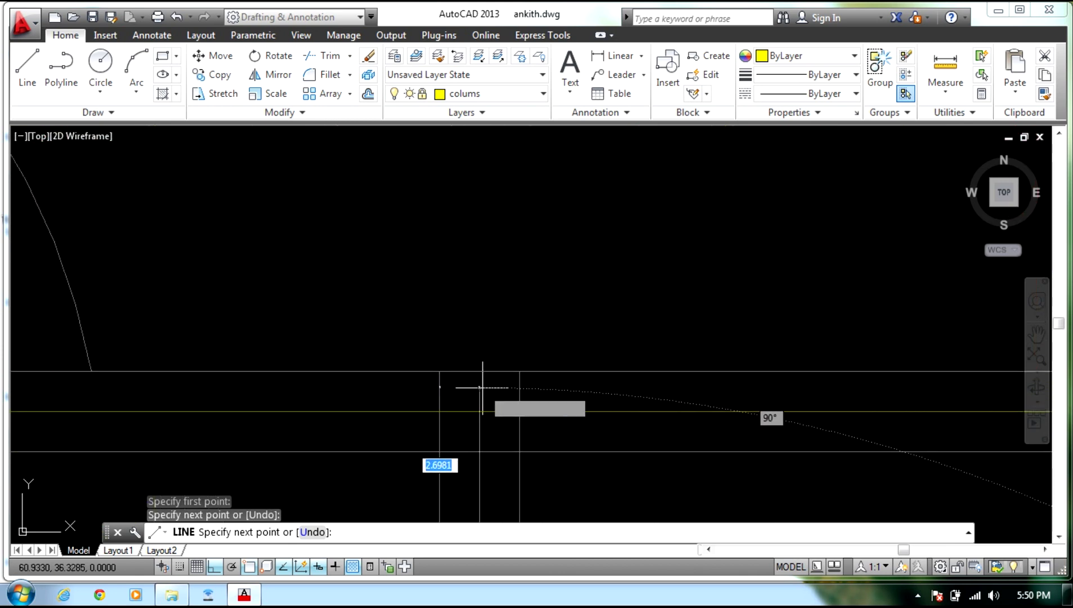
scroll(483, 415, "up", 3)
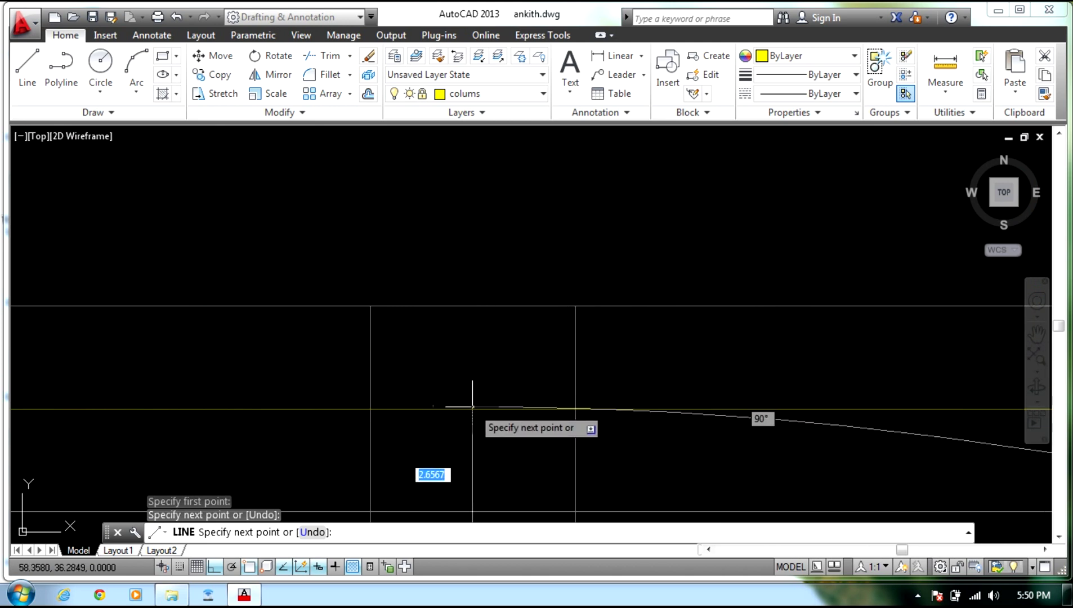
double_click(473, 368)
key("Escape")
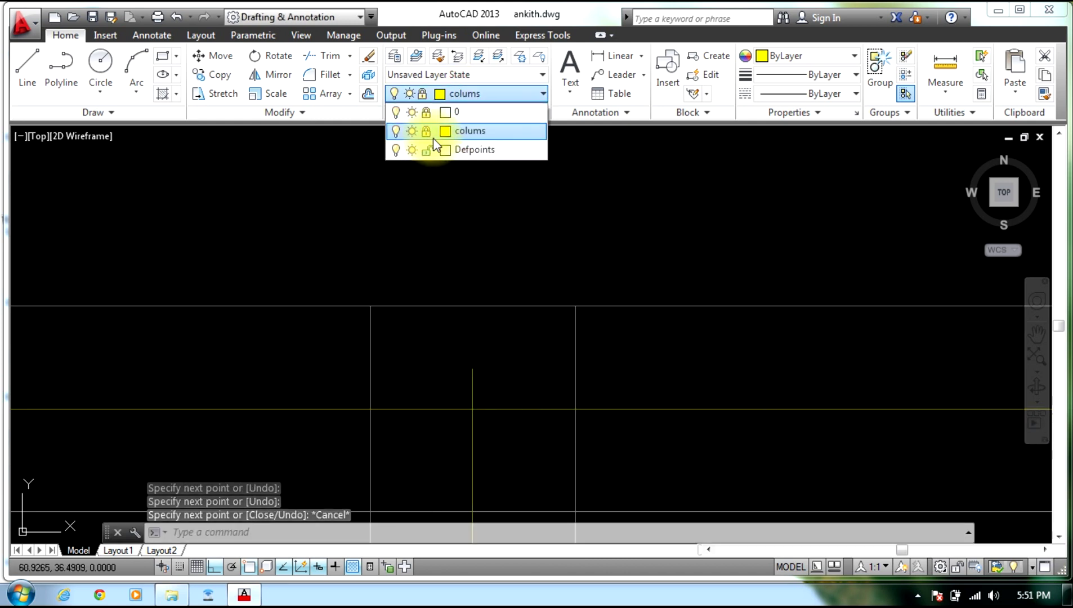
Unlock the "colums" layer for trimming the store room centreline.
left_click(428, 134)
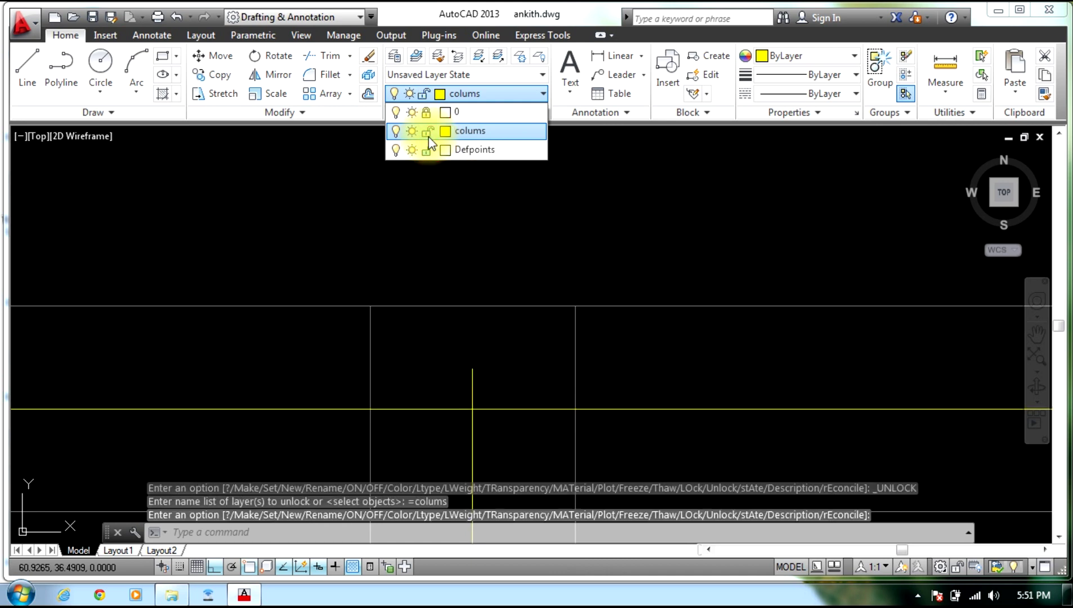
left_click(326, 57)
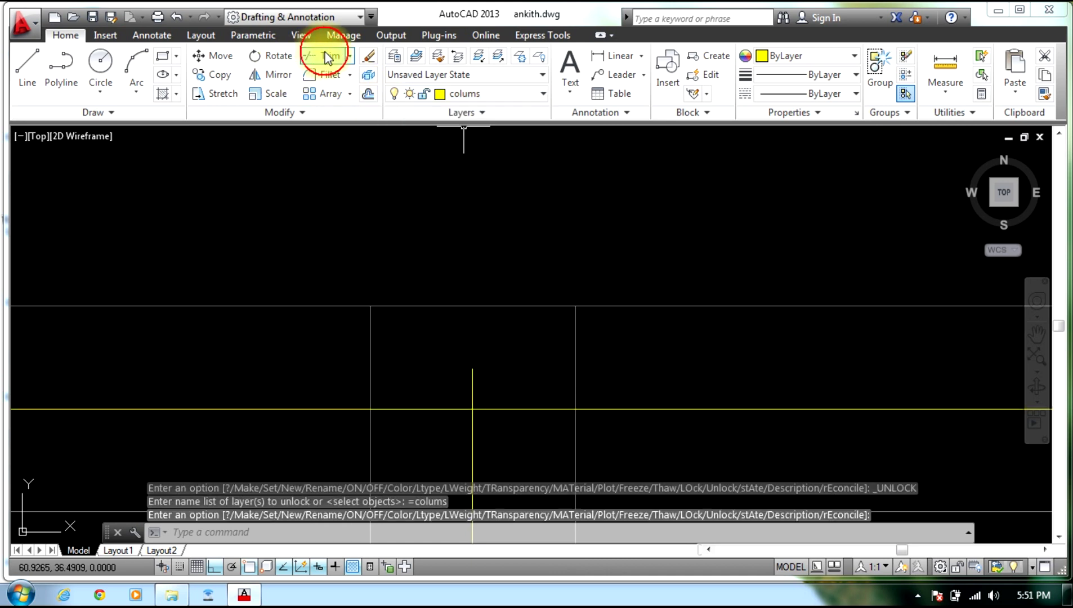
right_click(516, 347)
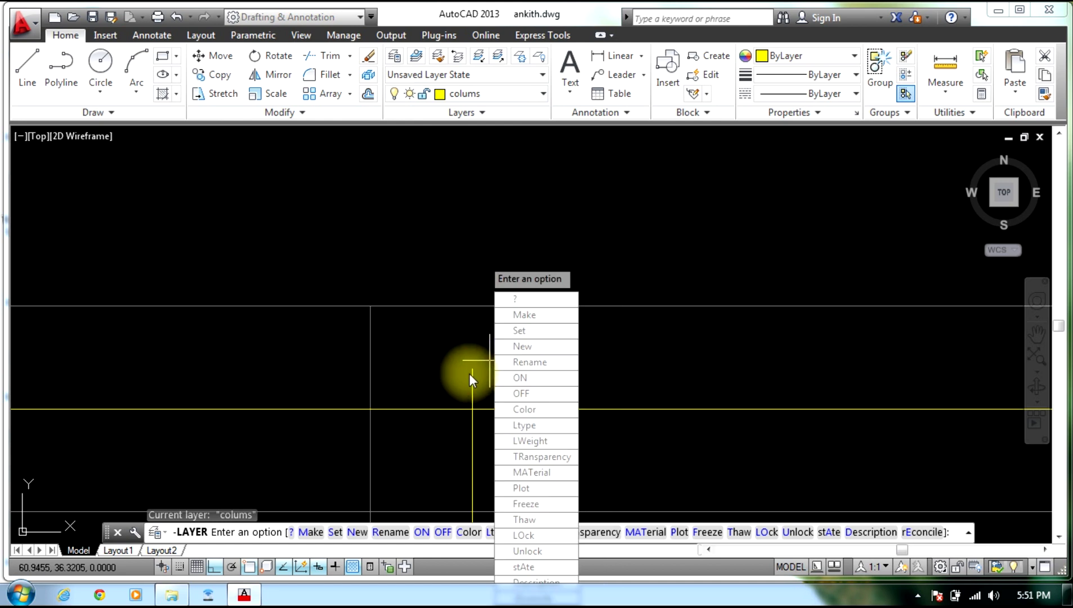
key("Escape")
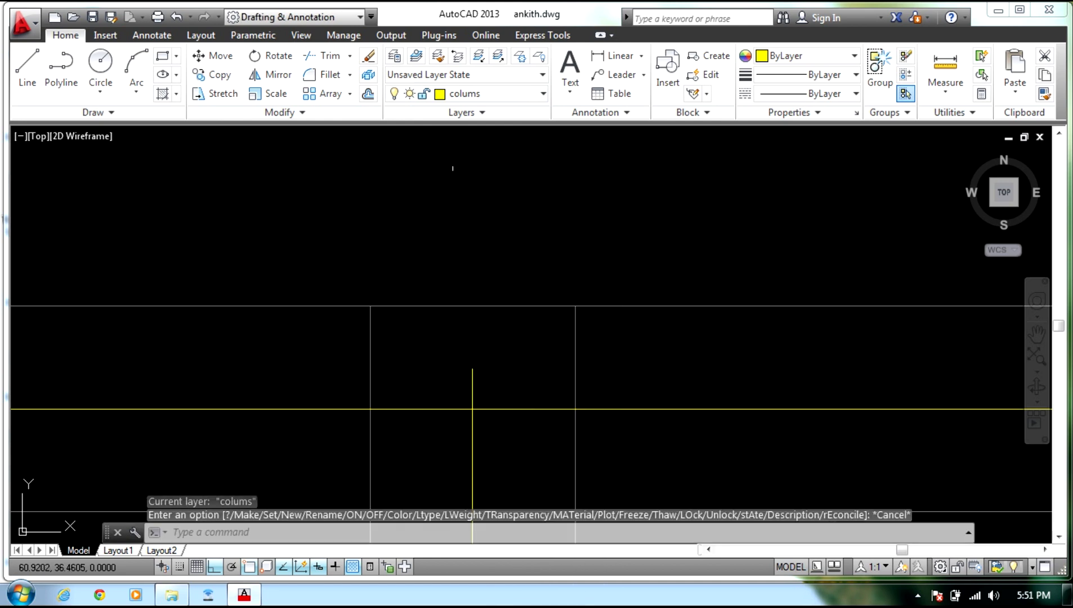
Trim the store room left-wall centreline's overhanging upper end back to the horizontal centreline of the upper wall.
type("tr")
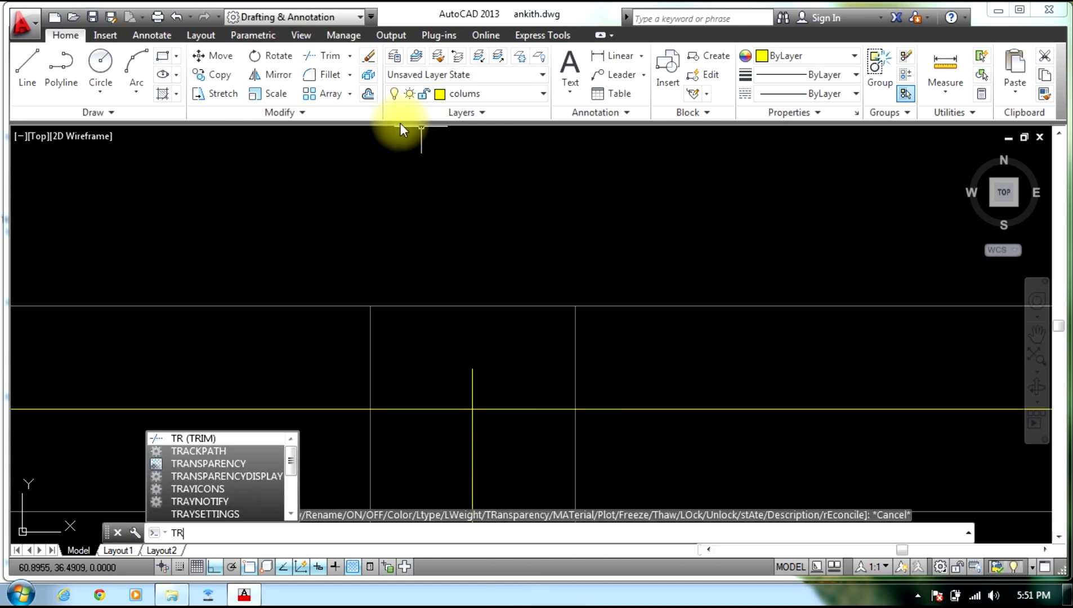
key("Return")
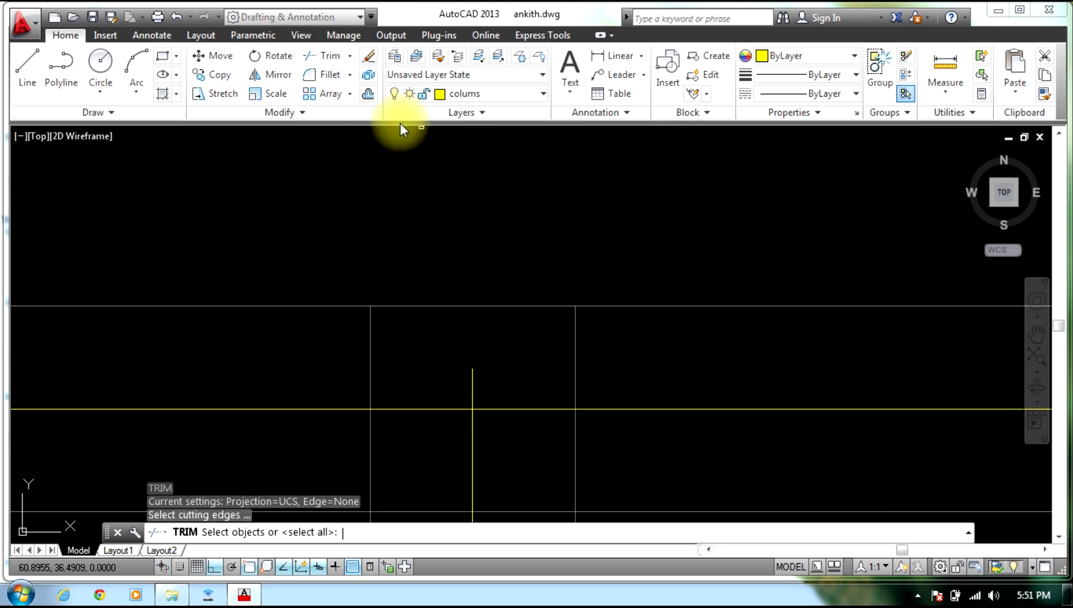
left_click(497, 359)
left_click(501, 355)
key("Return")
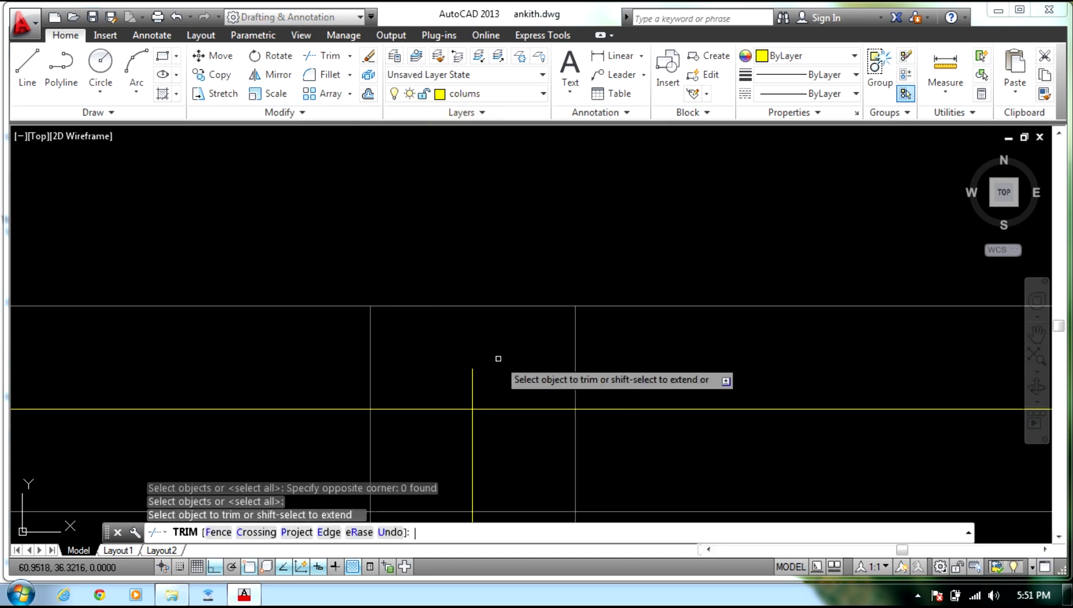
left_click(497, 353)
left_click(448, 392)
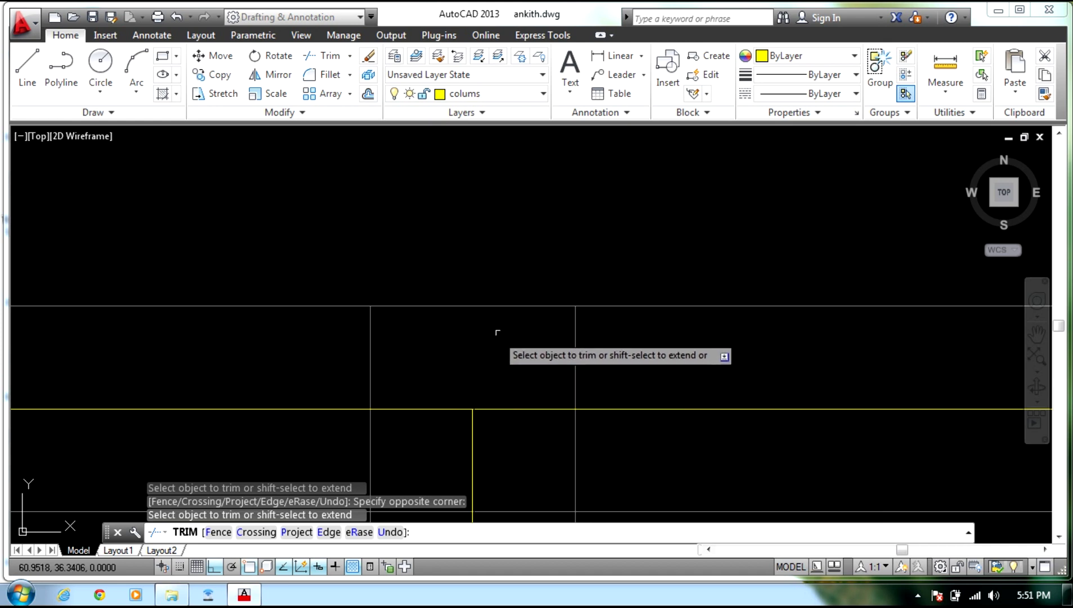
key("Escape")
key("Escape")
scroll(533, 235, "up", 5)
scroll(534, 235, "down", 5)
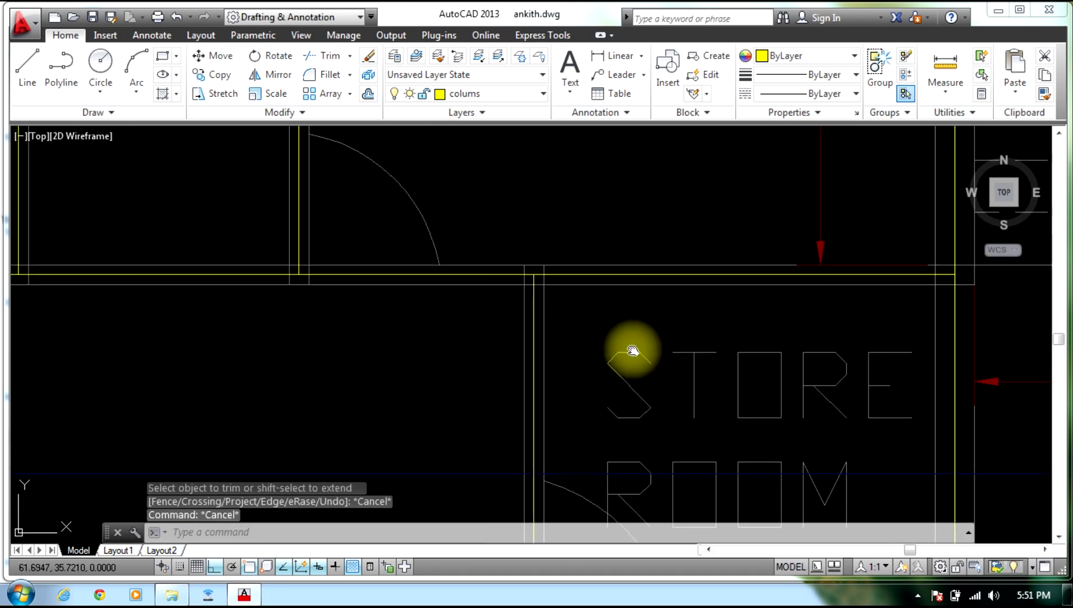
Turn off layer 0 in the layer properties manager and close the manager.
scroll(539, 323, "down", 3)
scroll(549, 318, "down", 3)
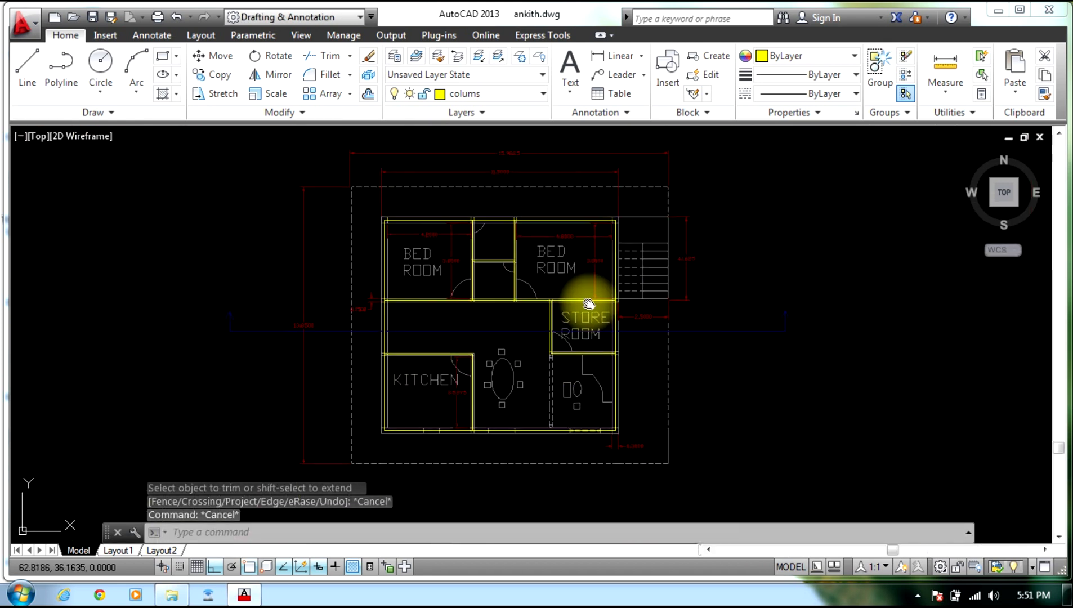
middle_click_drag(587, 304, 638, 259)
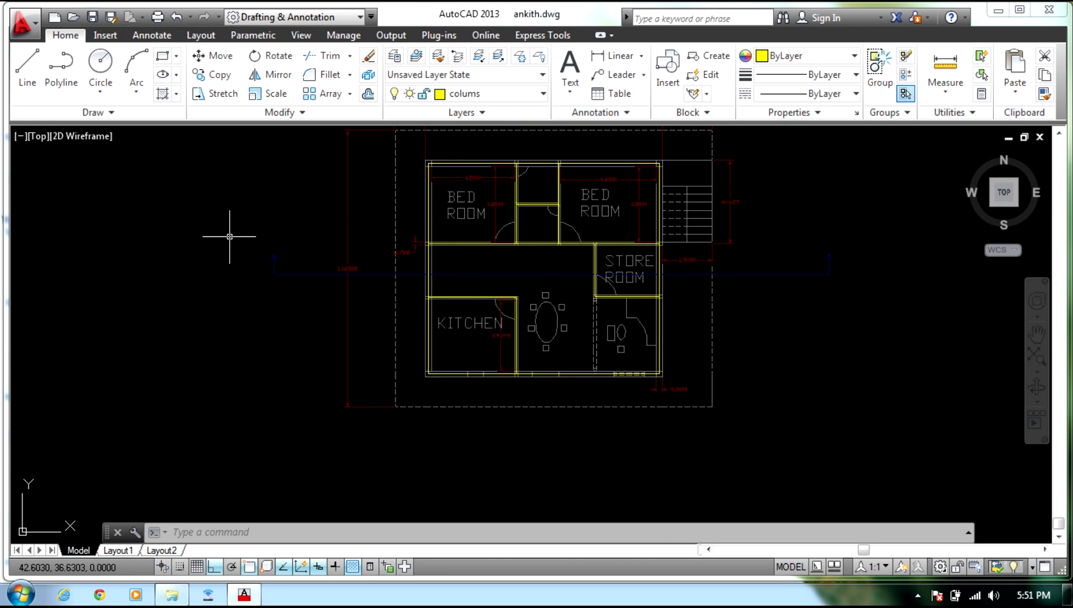
middle_click_drag(254, 215, 287, 273)
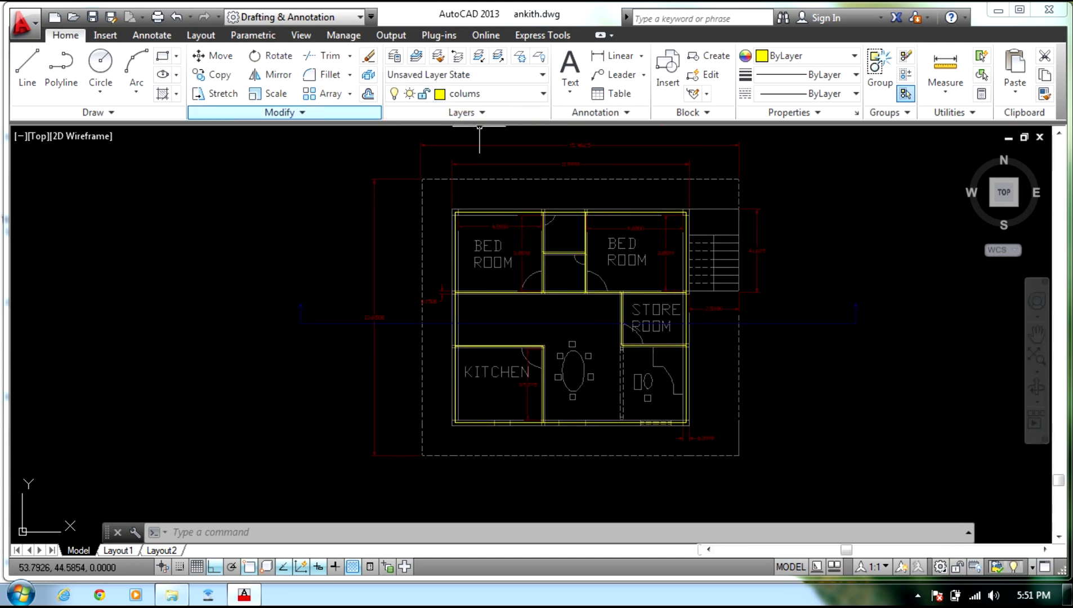
type("LAy")
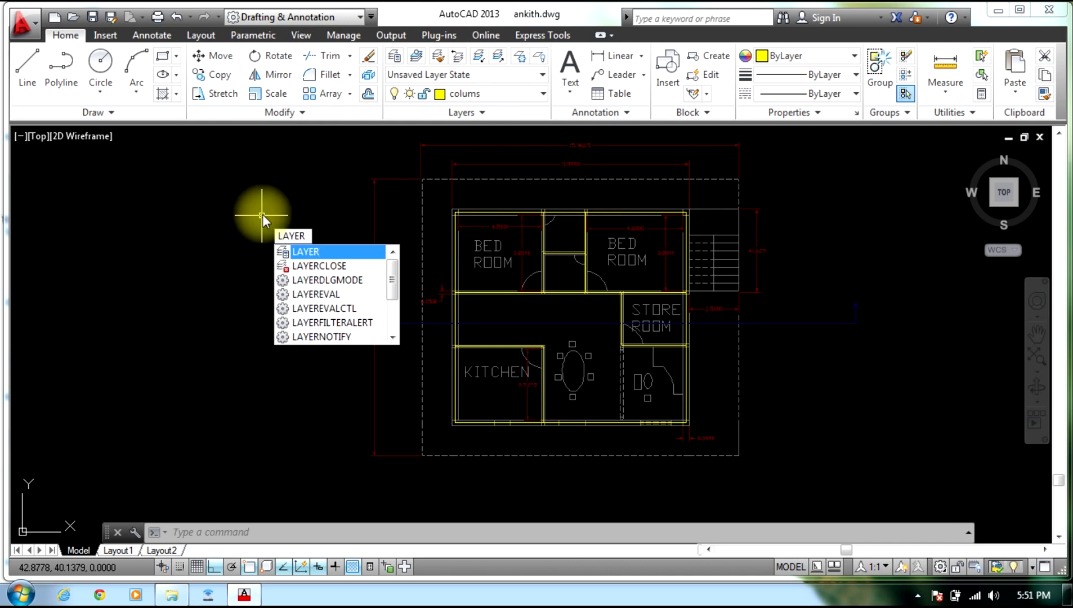
key("Return")
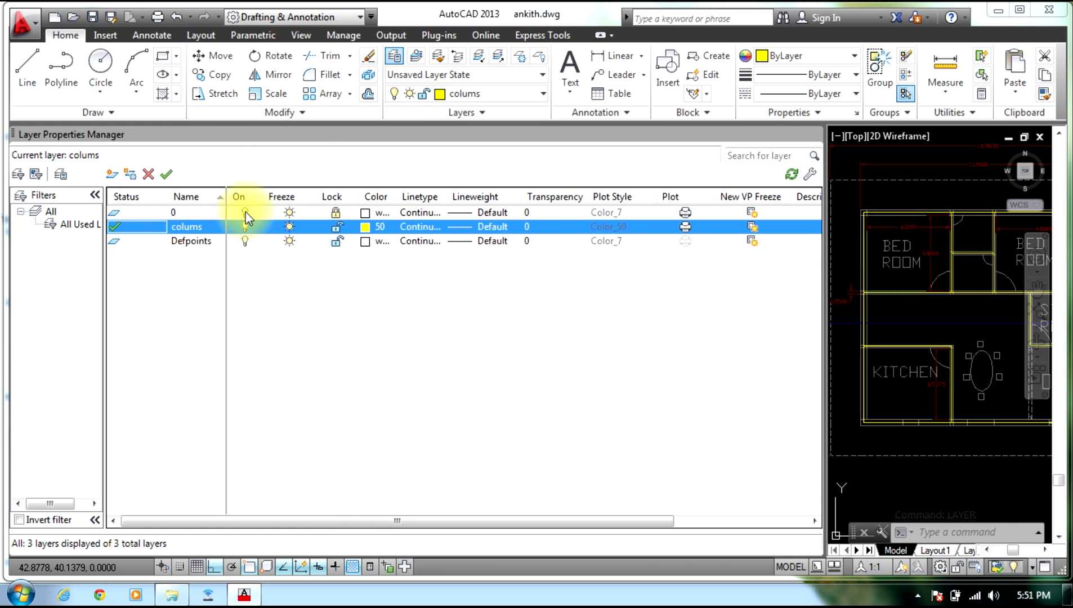
left_click(246, 216)
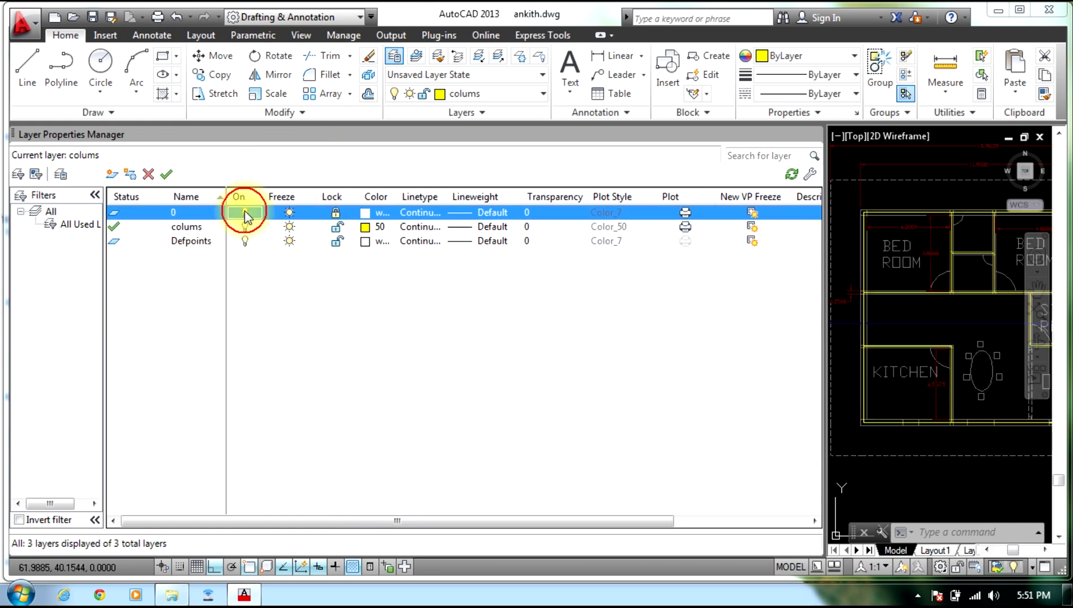
left_click(246, 214)
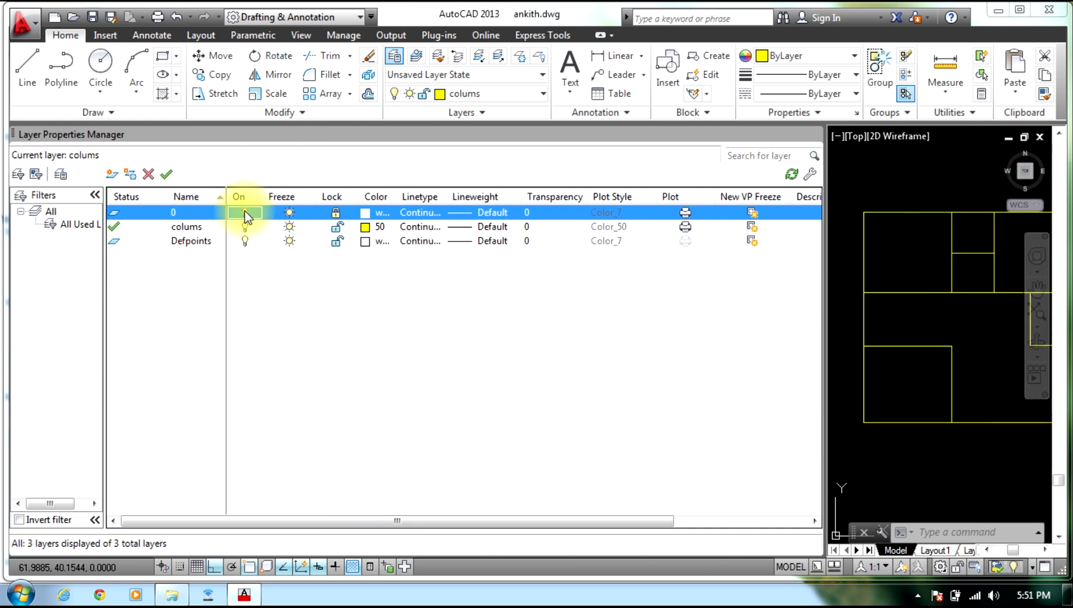
left_click(812, 137)
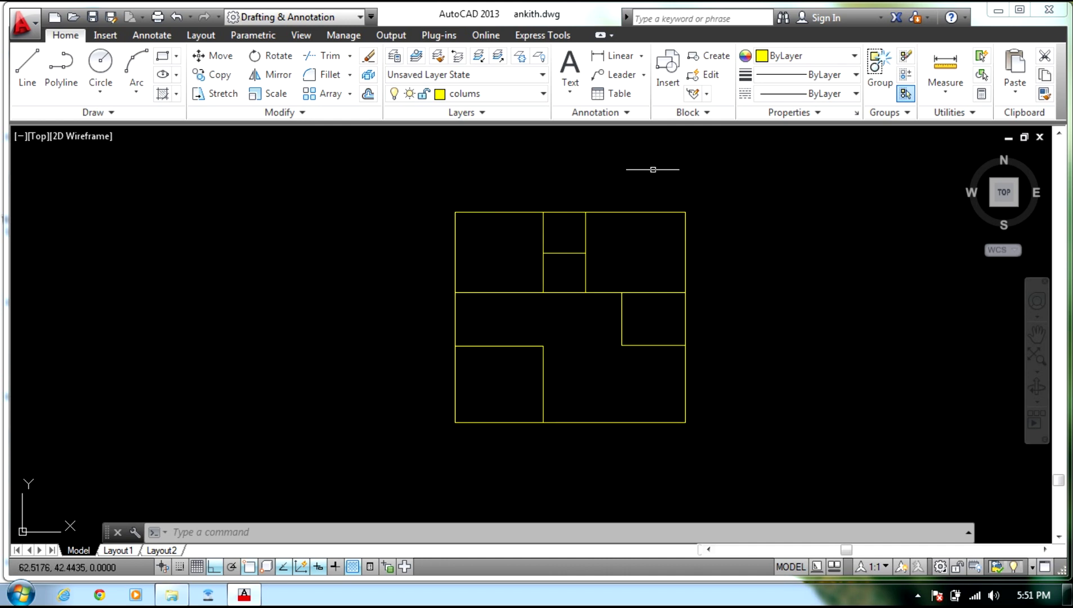
Select all the yellow wall centrelines and start the WBLOCK command on them.
left_click(760, 146)
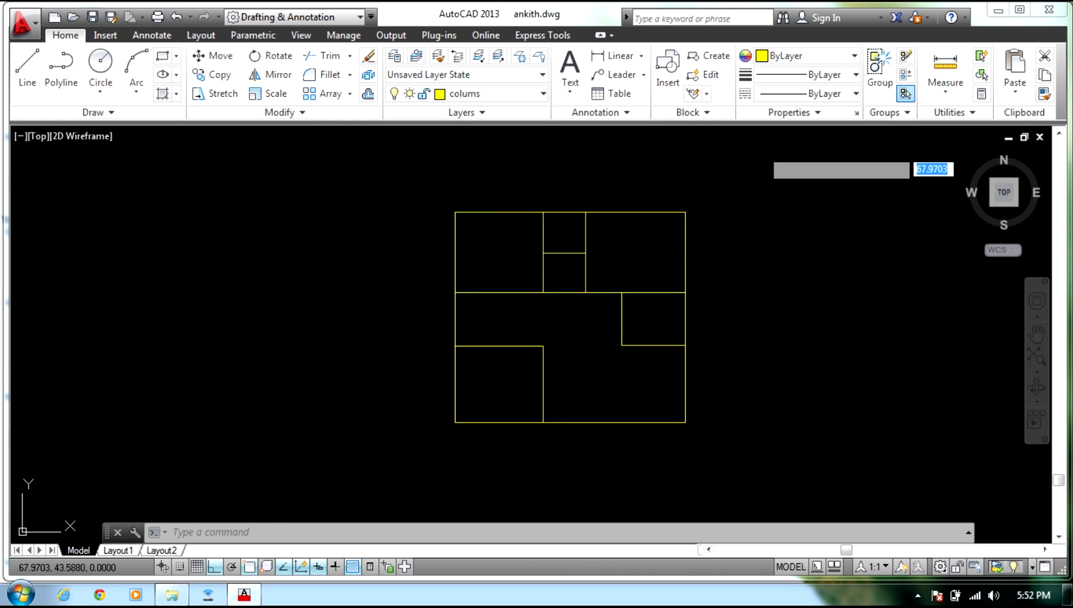
left_click(325, 490)
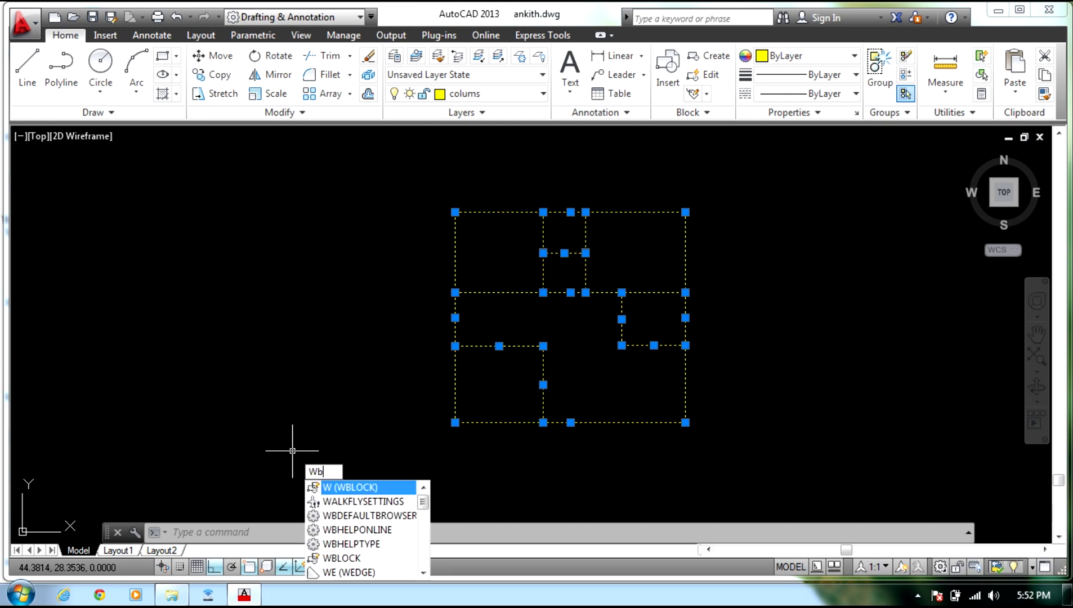
type("BLOck")
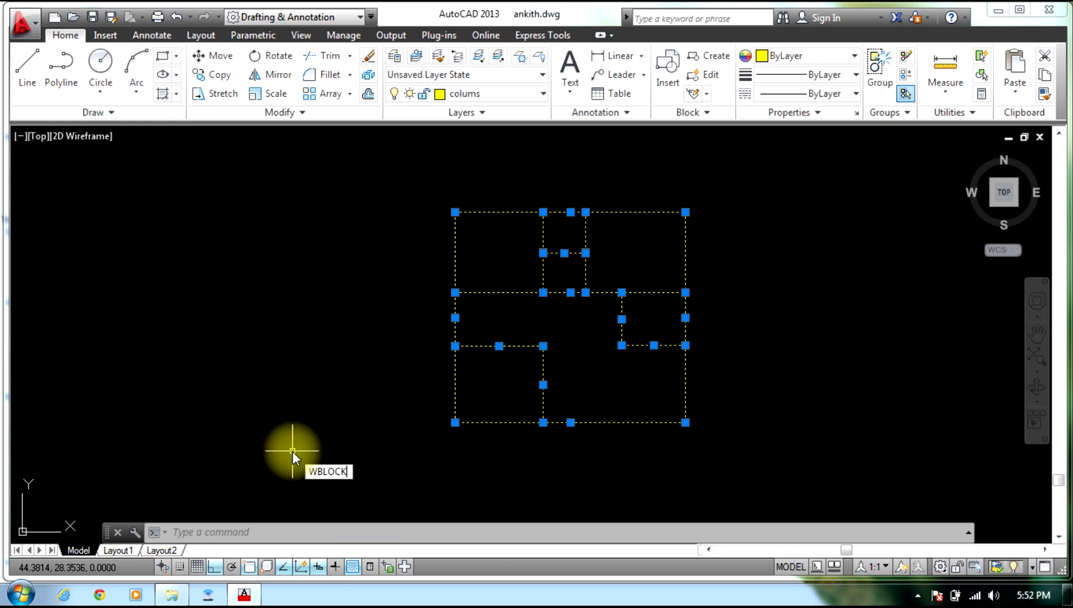
key("Return")
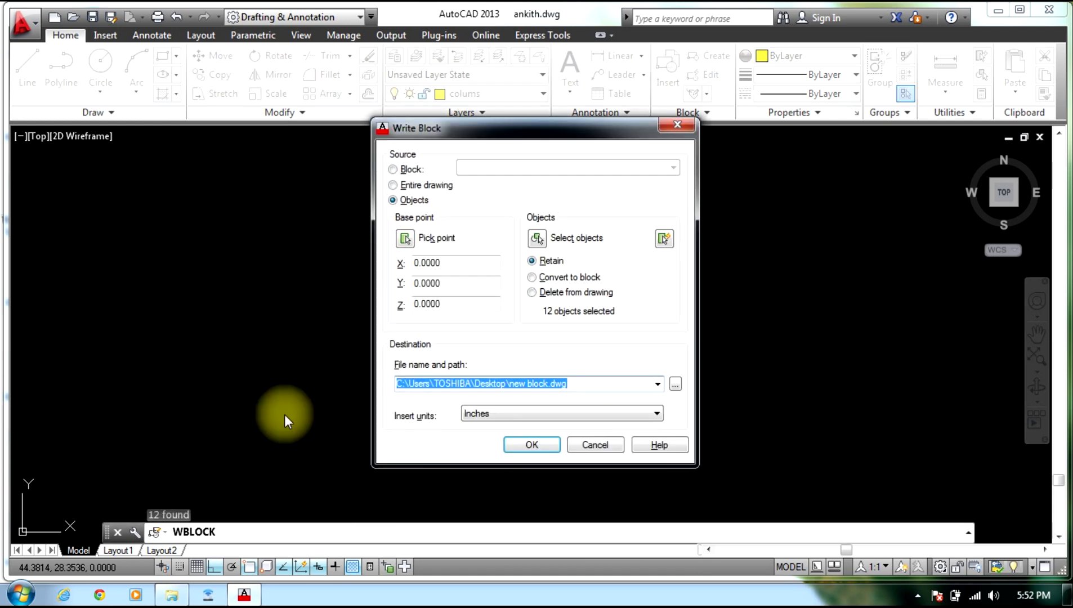
Set the insert units of the written block to Meters.
left_click_drag(483, 141, 445, 73)
left_click(454, 345)
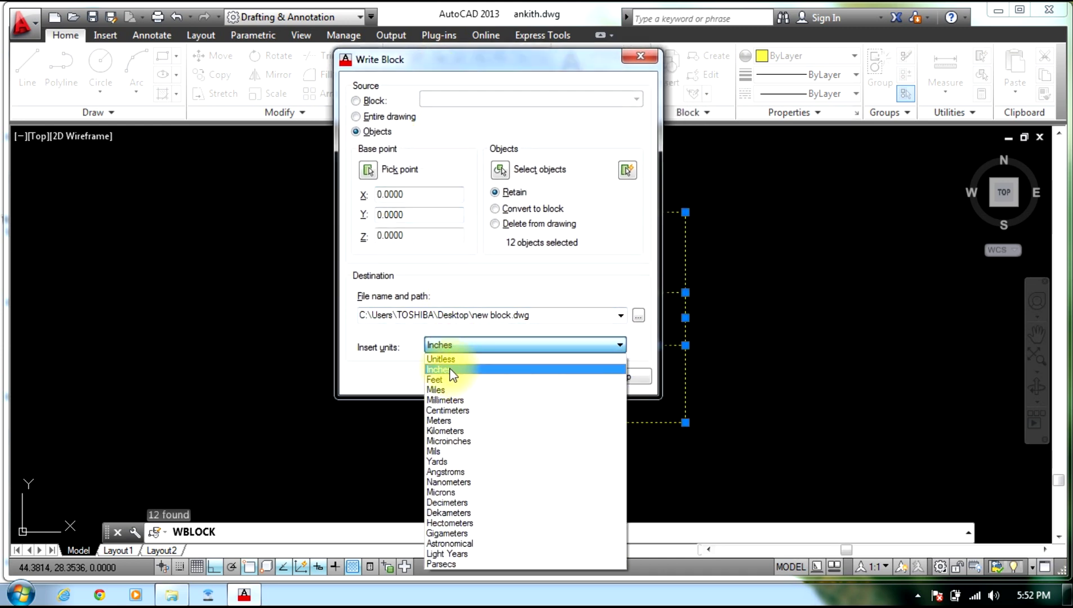
left_click(806, 256)
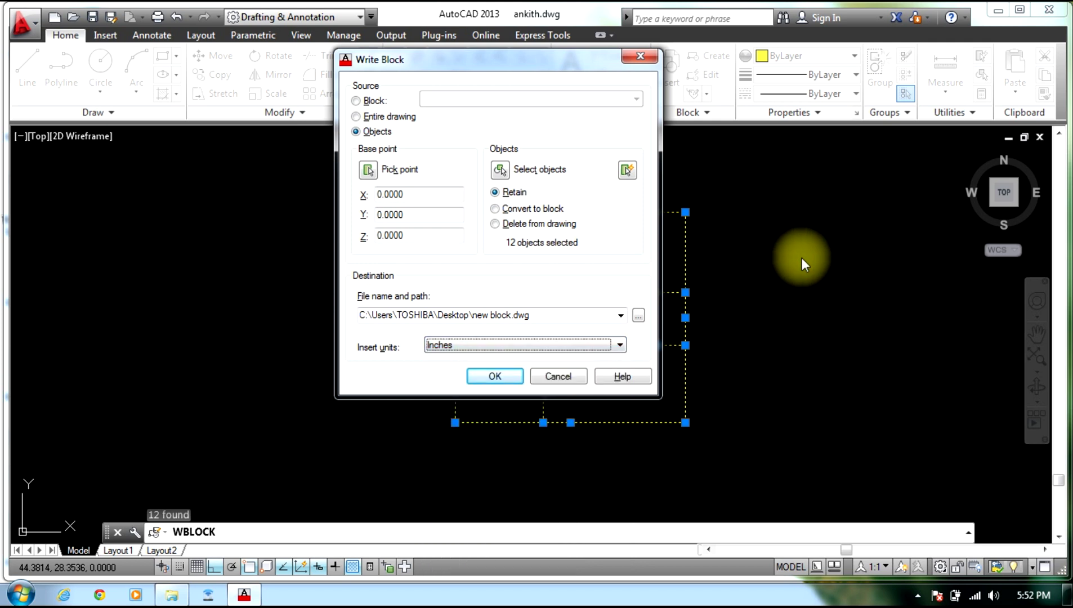
left_click(520, 344)
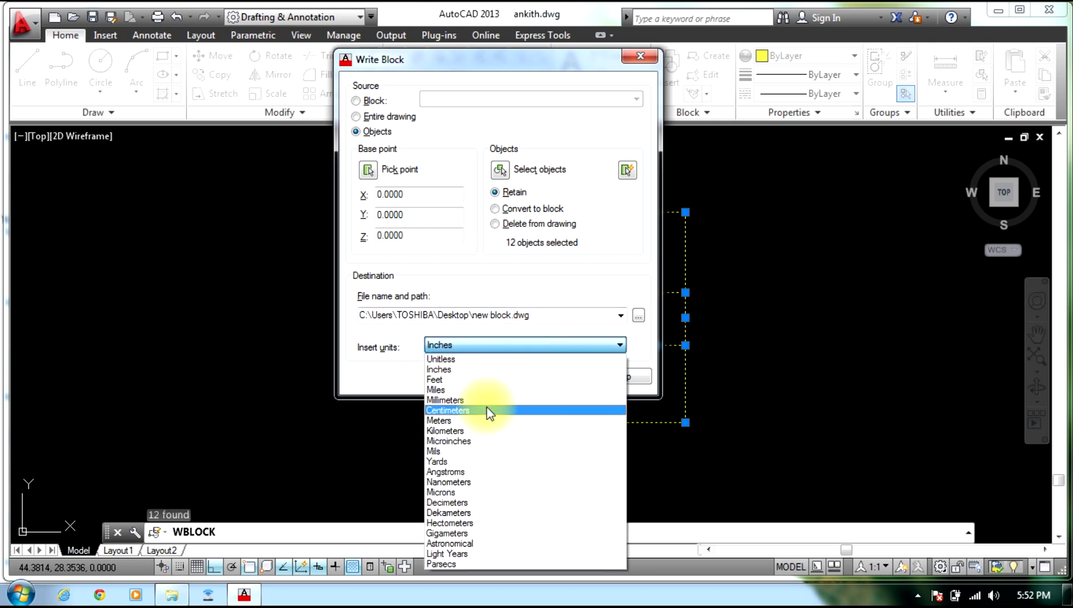
left_click(457, 420)
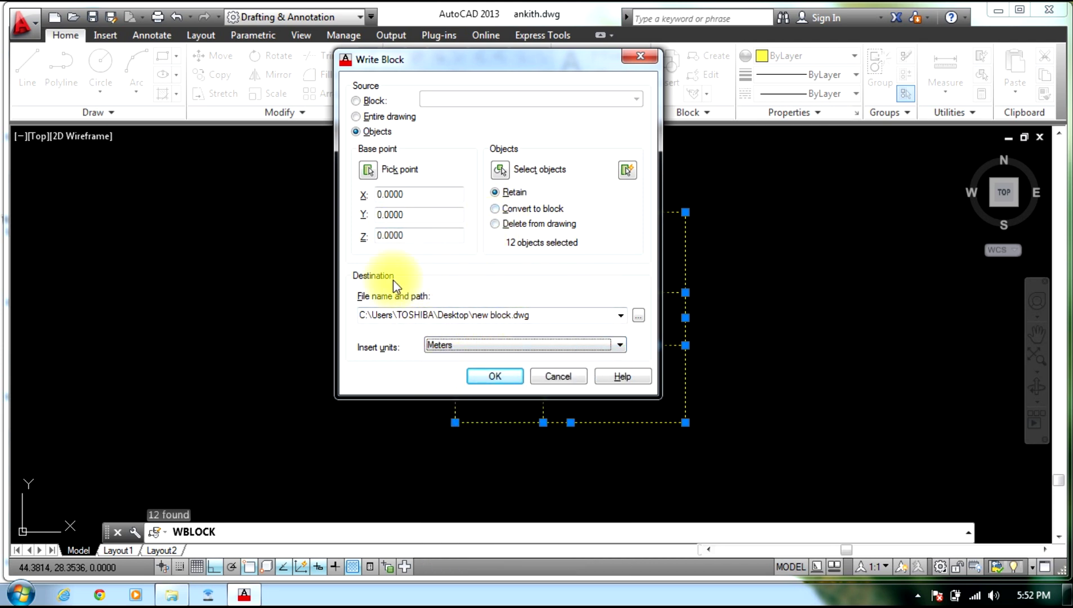
Set the destination file to "new block222.dwg" on the Desktop and write the selected centrelines to it.
left_click(637, 315)
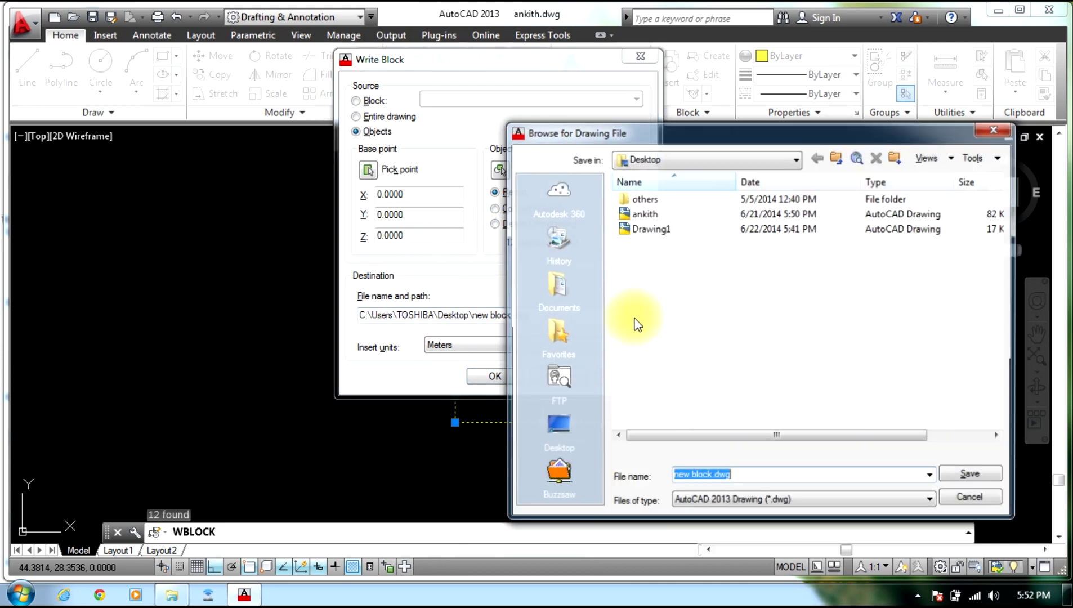
left_click(646, 158)
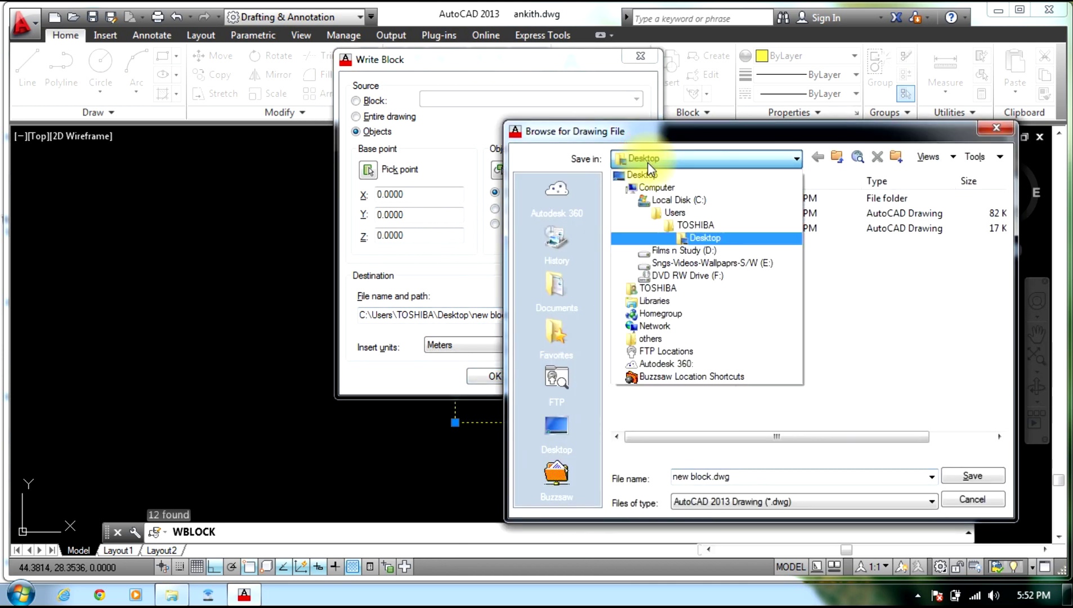
left_click(641, 174)
left_click(972, 476)
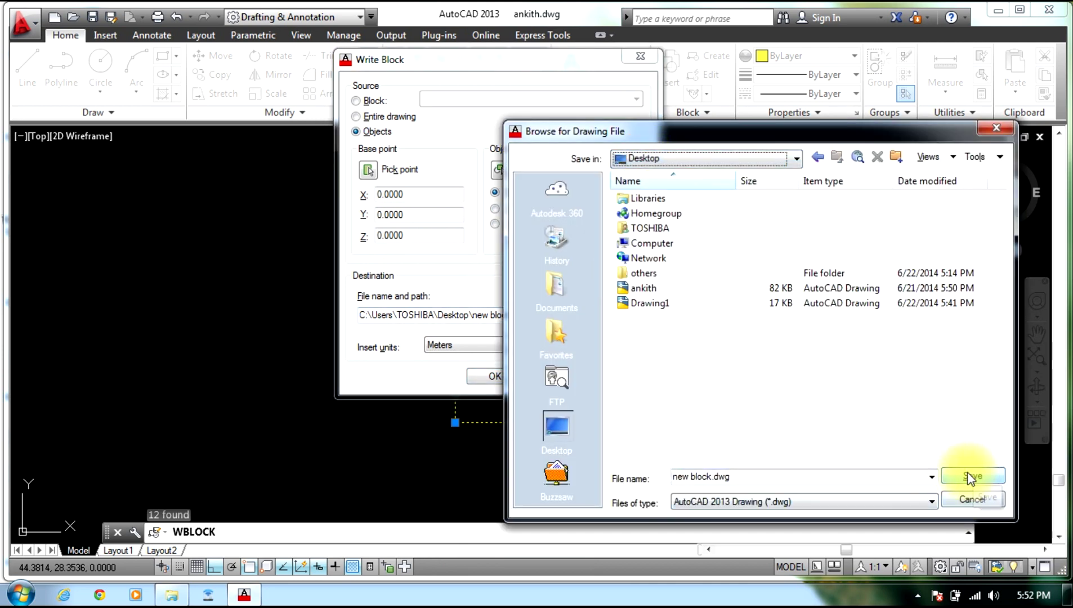
left_click(757, 476)
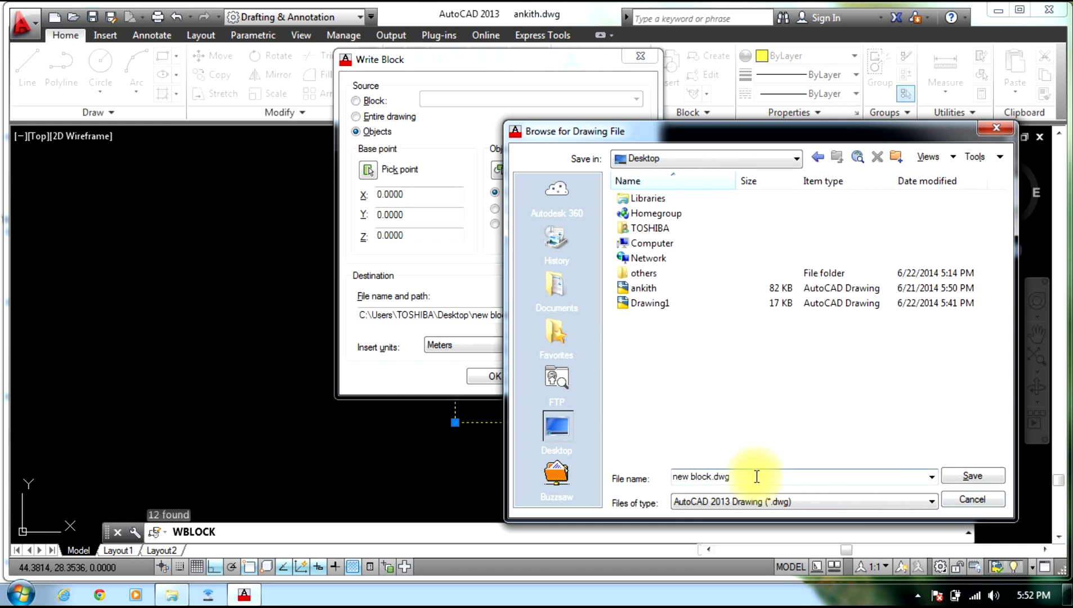
type("222")
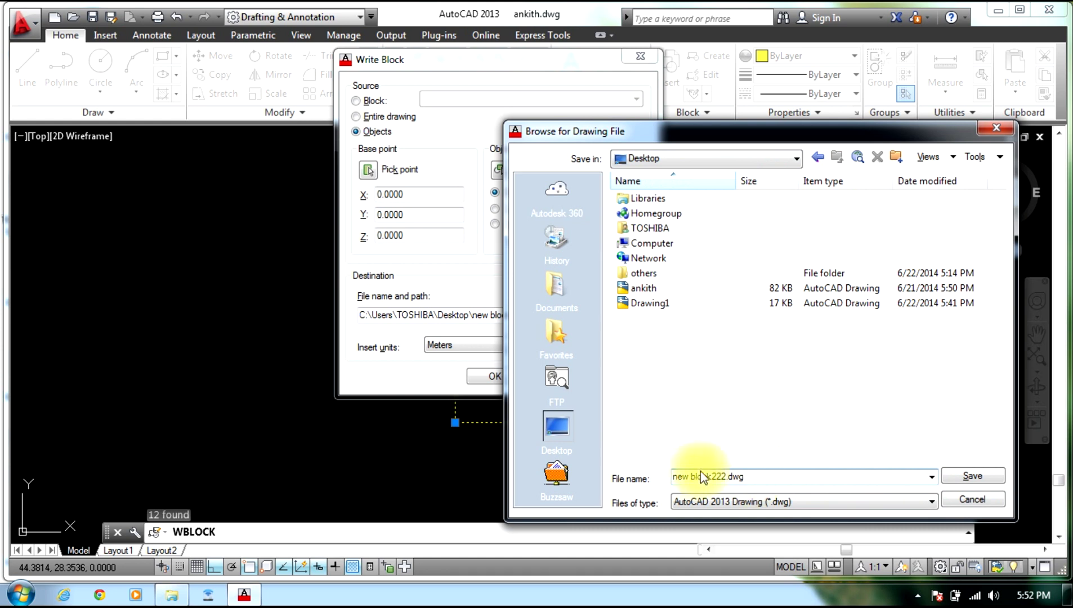
left_click(972, 475)
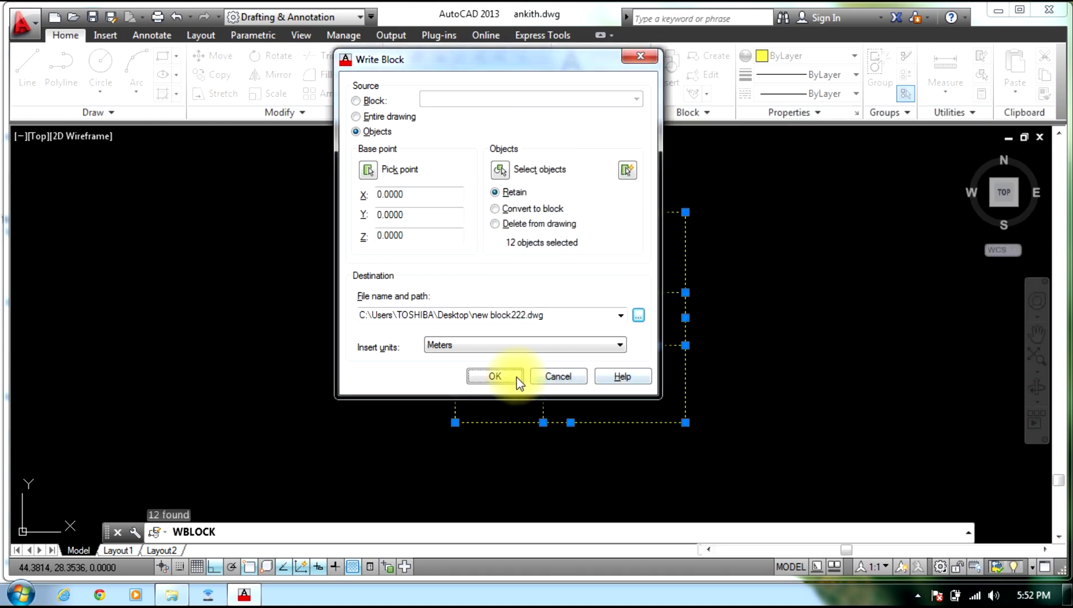
left_click(495, 377)
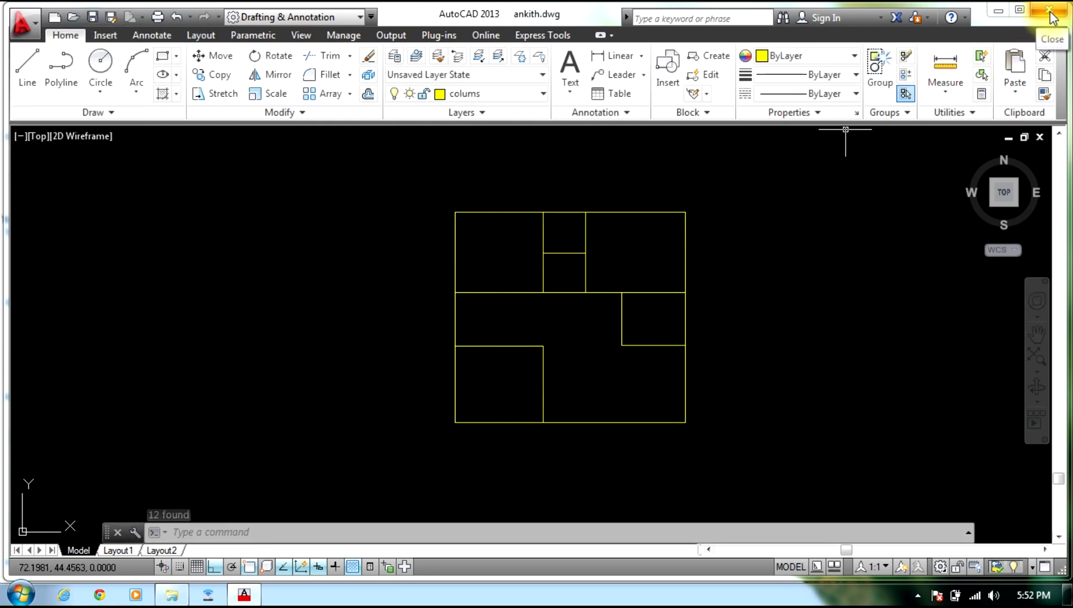
Go to the Windows desktop and open the new block222 drawing from there in AutoCAD.
left_click(996, 10)
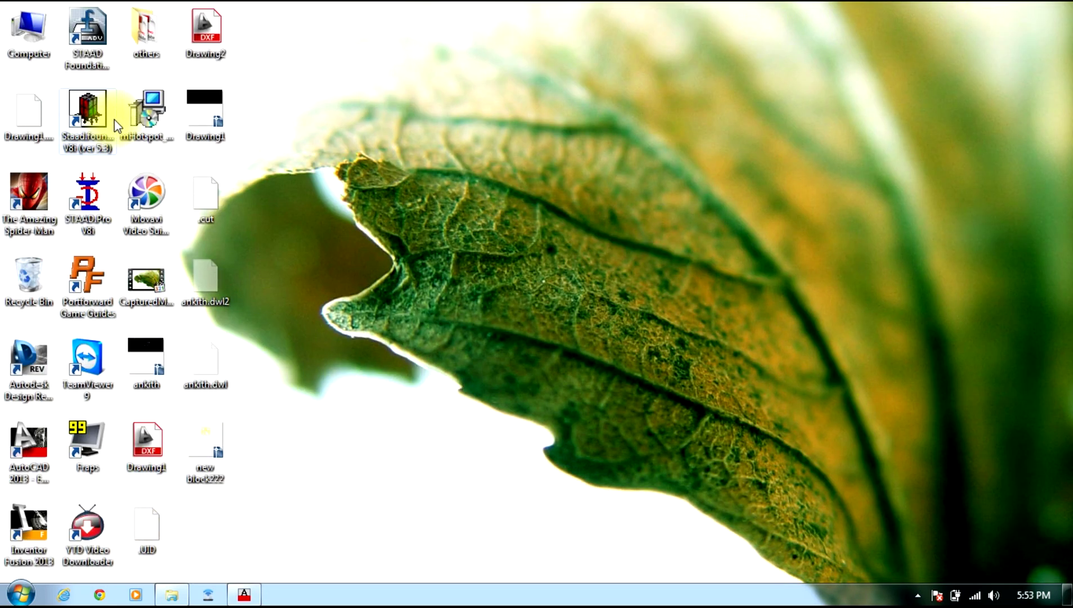
left_click(409, 335)
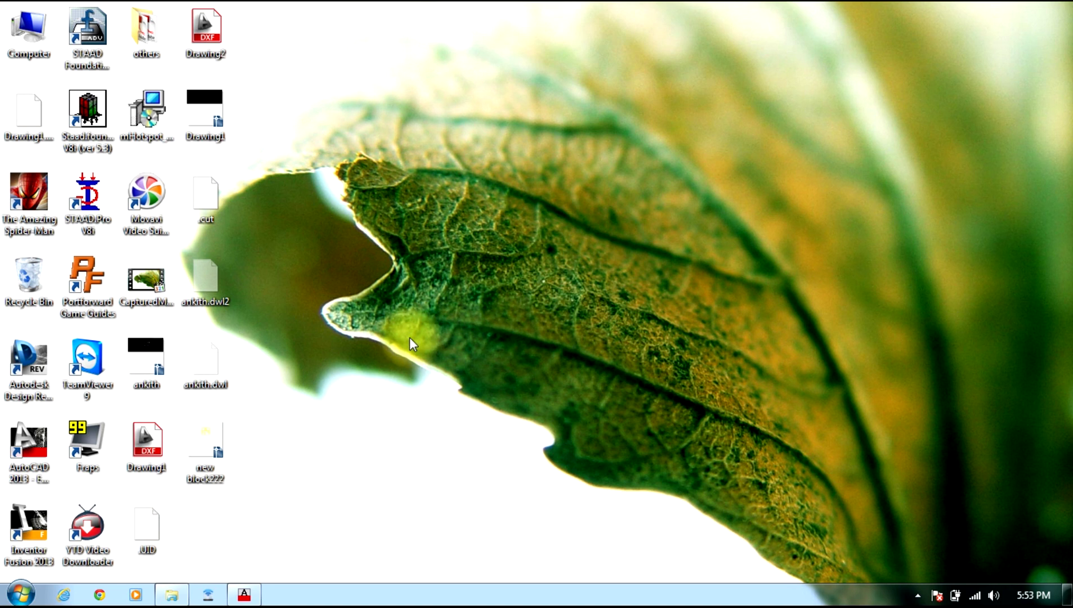
mouse_move(244, 594)
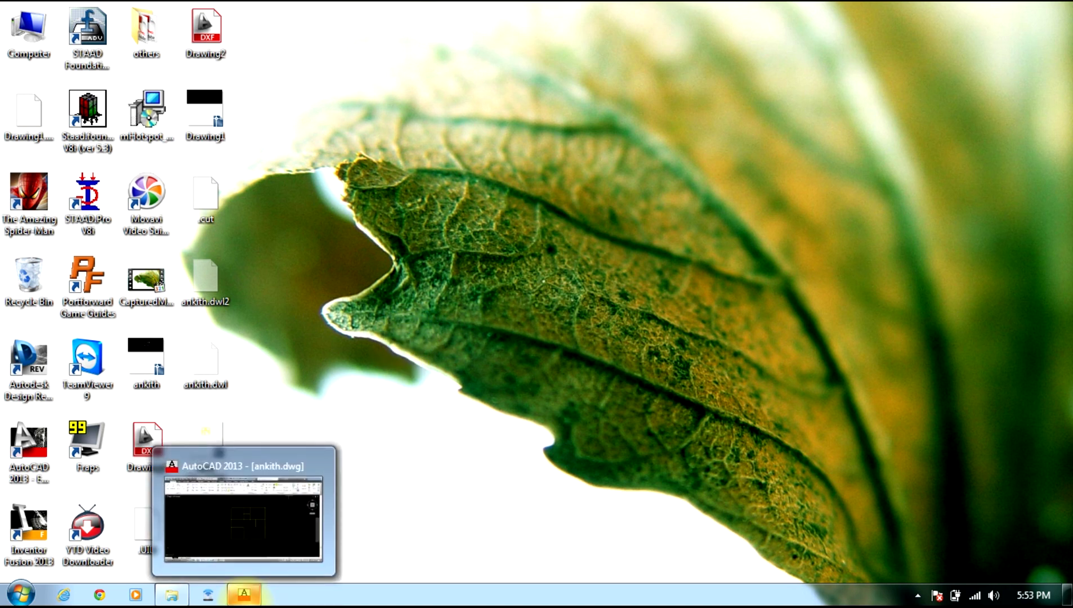
left_click(244, 593)
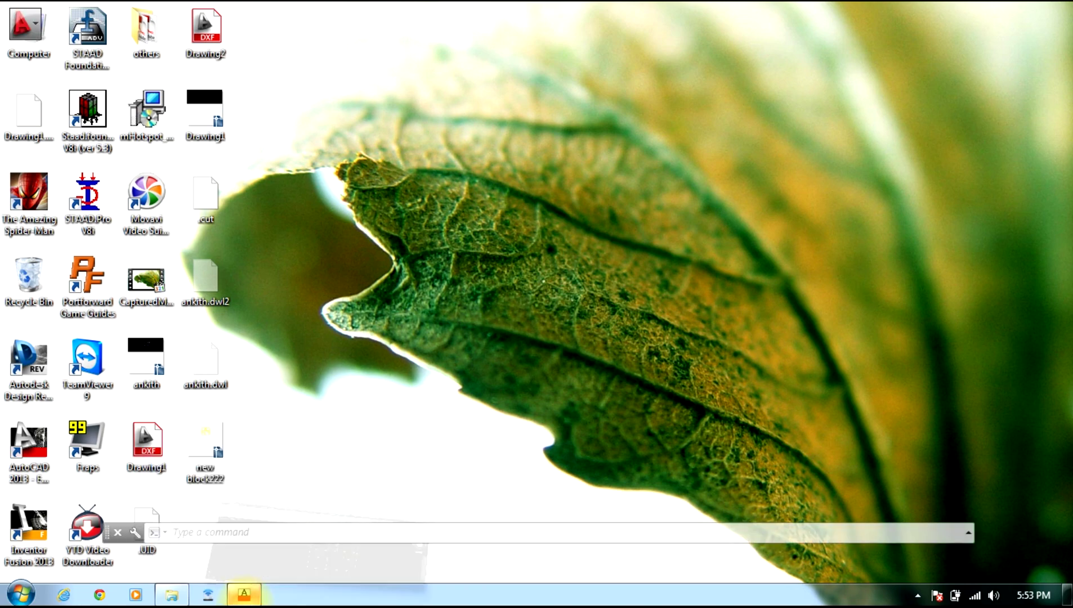
left_click(243, 593)
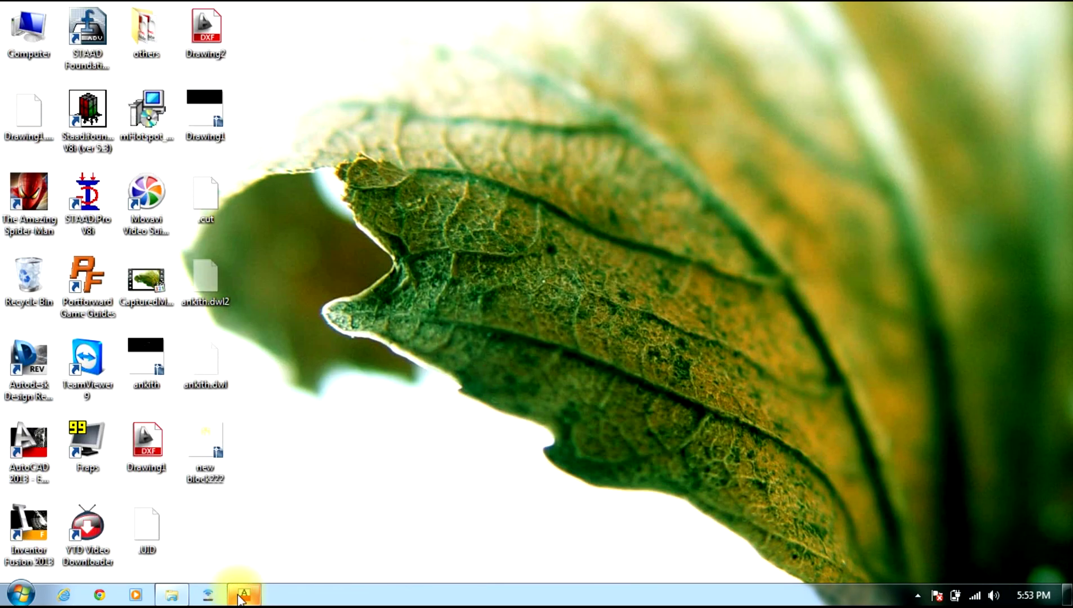
double_click(212, 459)
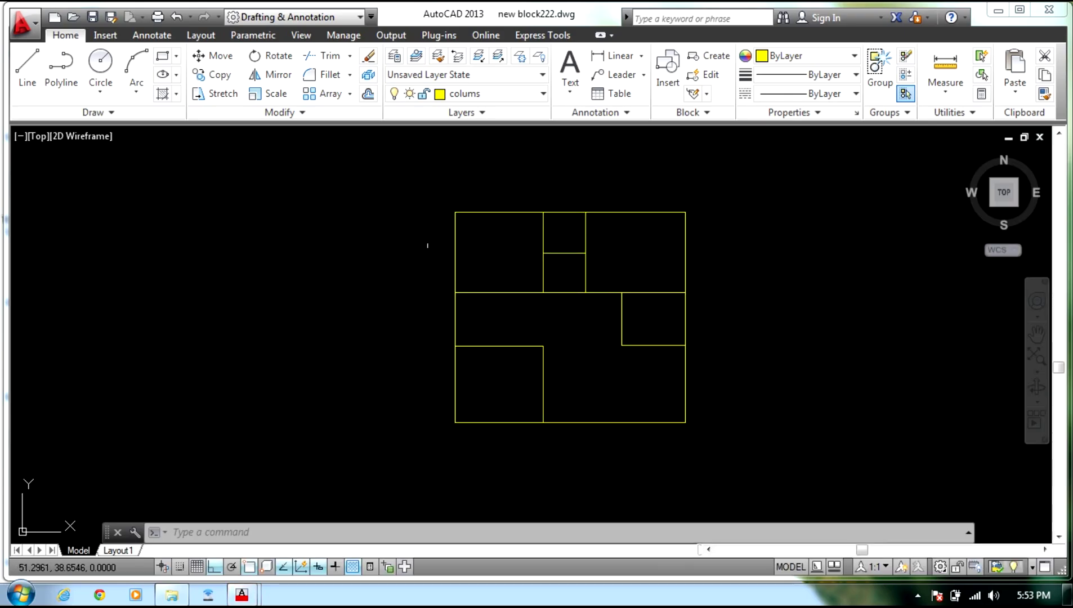
Switch back to the original house plan drawing, thaw layer 0 and turn it on.
left_click(998, 10)
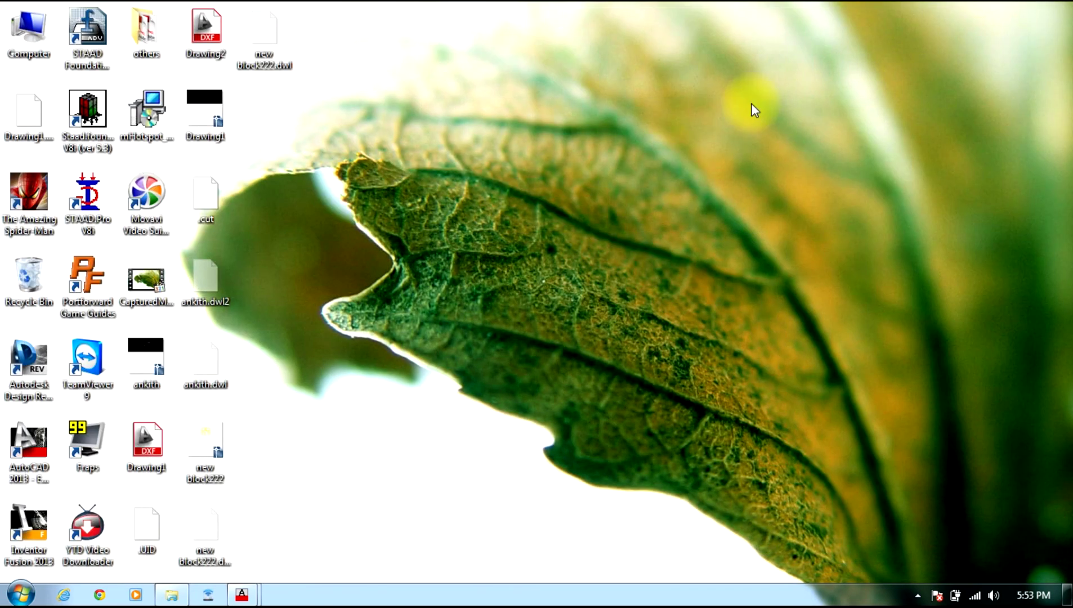
mouse_move(241, 591)
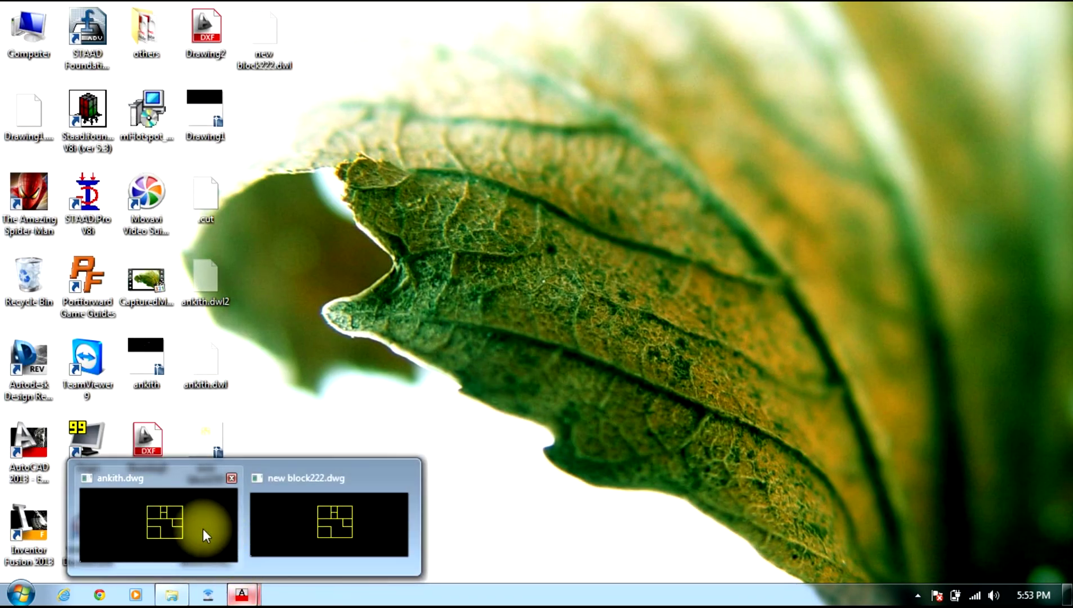
left_click(194, 525)
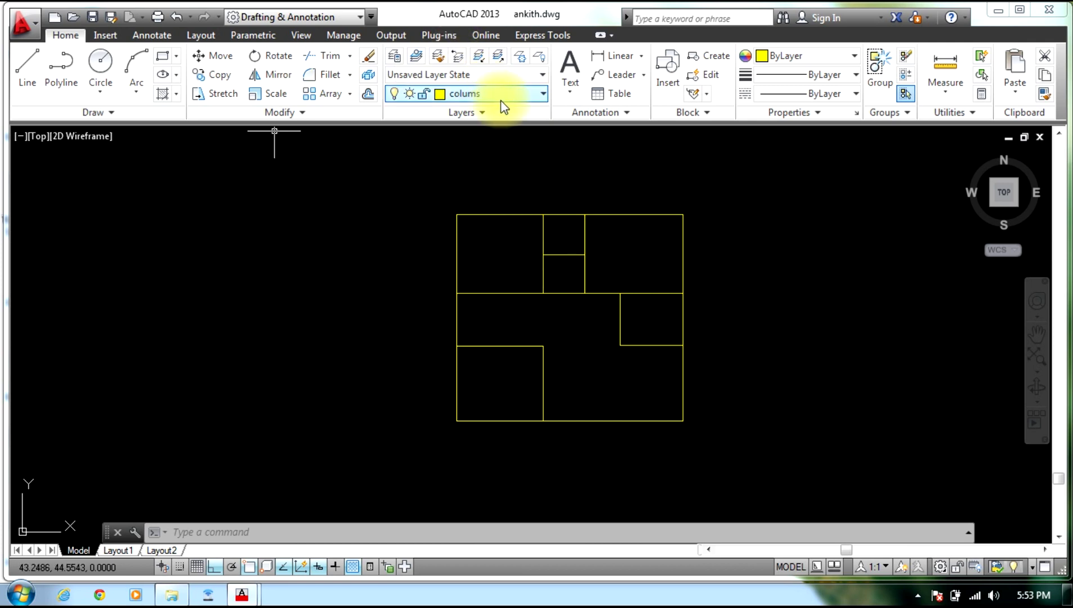
left_click(466, 111)
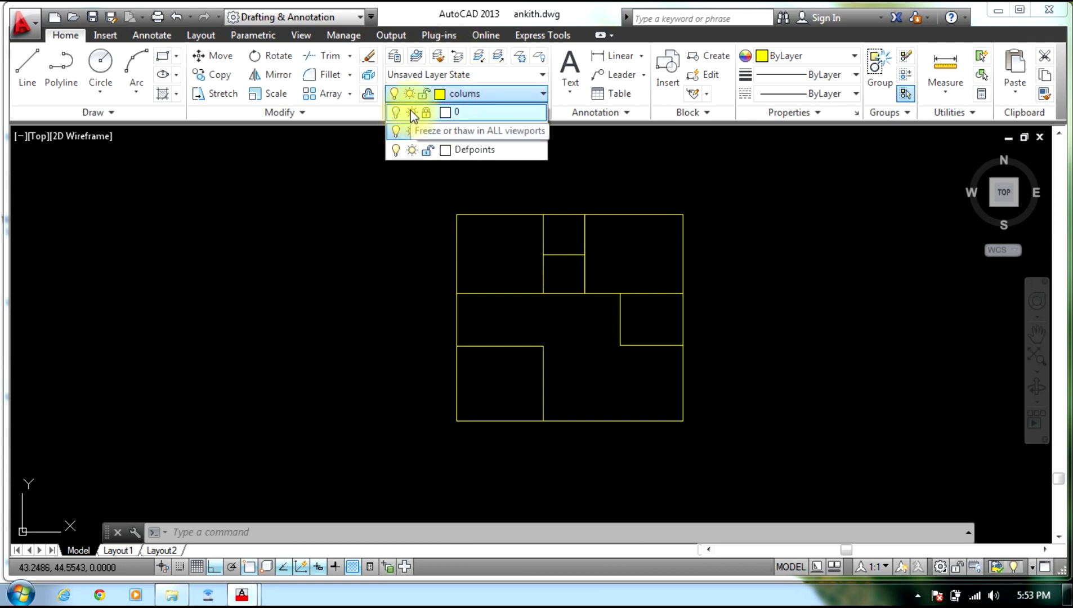
left_click(411, 111)
left_click(397, 113)
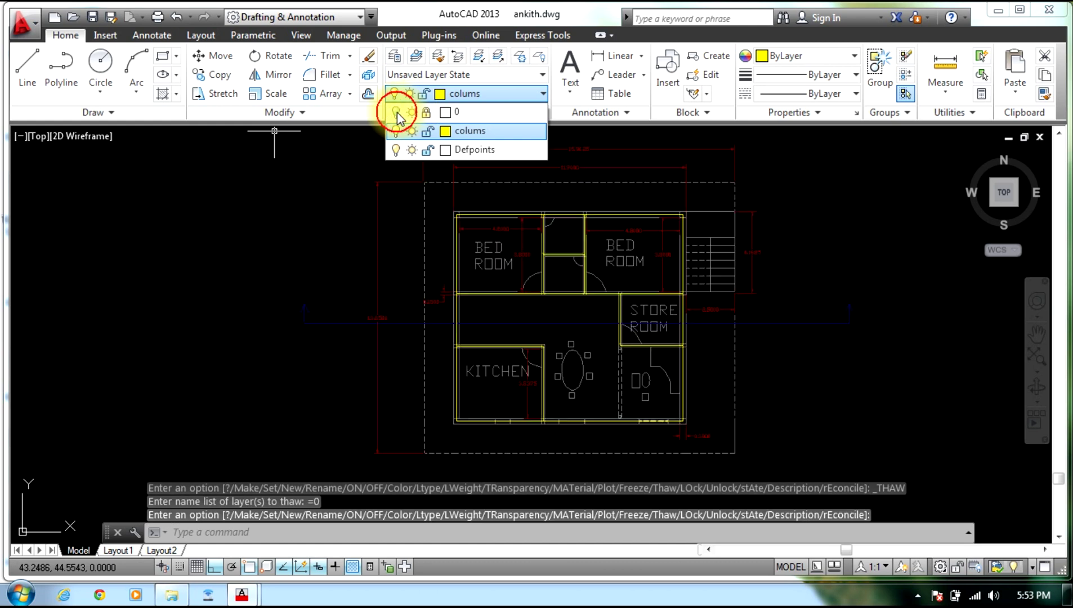
left_click(808, 189)
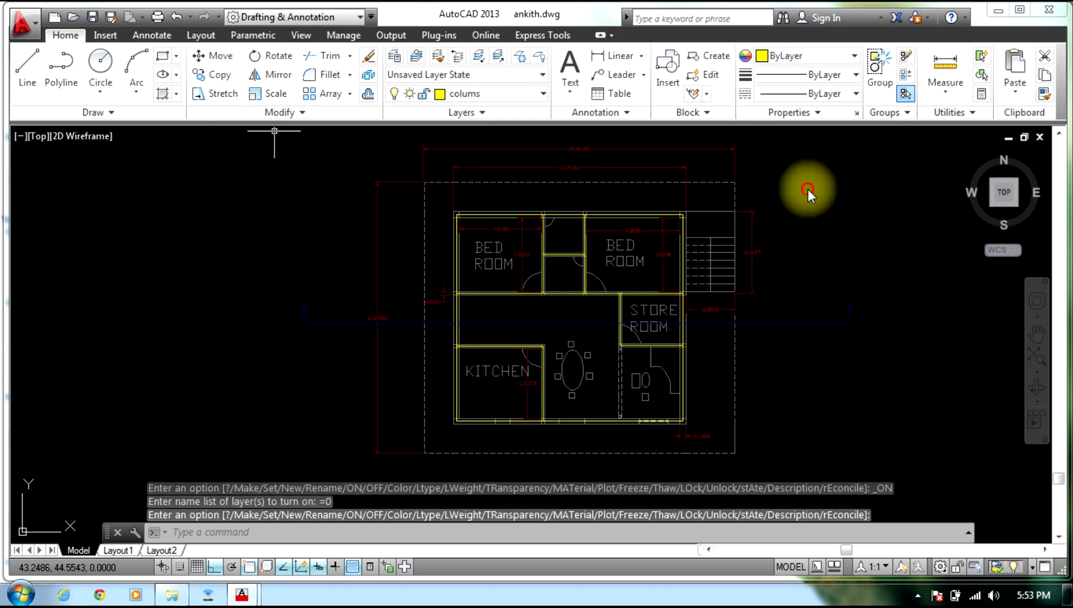
Close the house plan session, open the new block222 drawing from the desktop, and dismiss the update notice and Welcome window.
left_click(1049, 9)
left_click(558, 334)
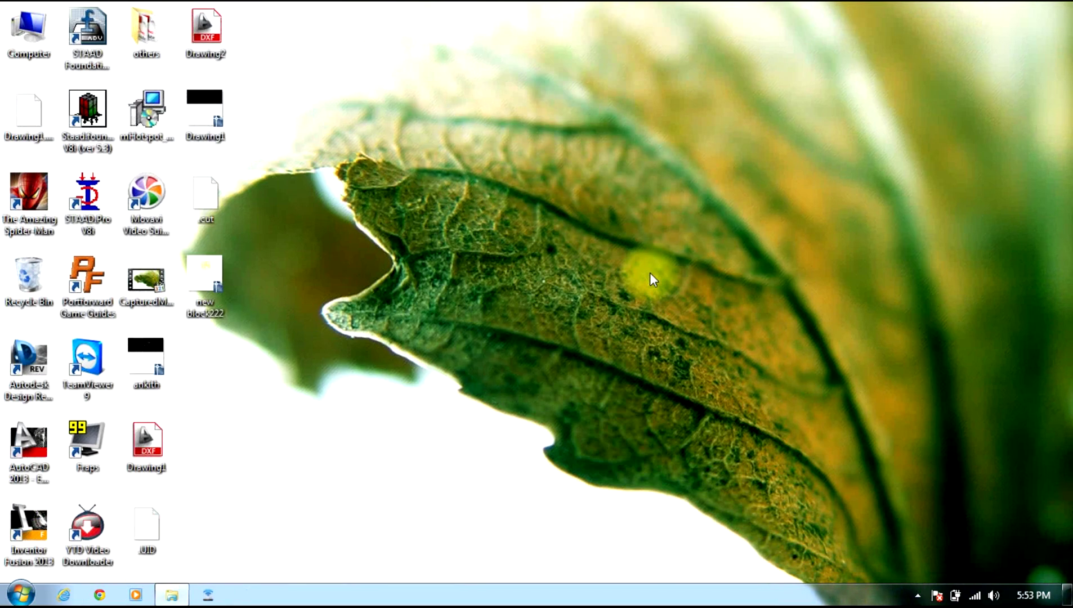
left_click(480, 270)
double_click(219, 276)
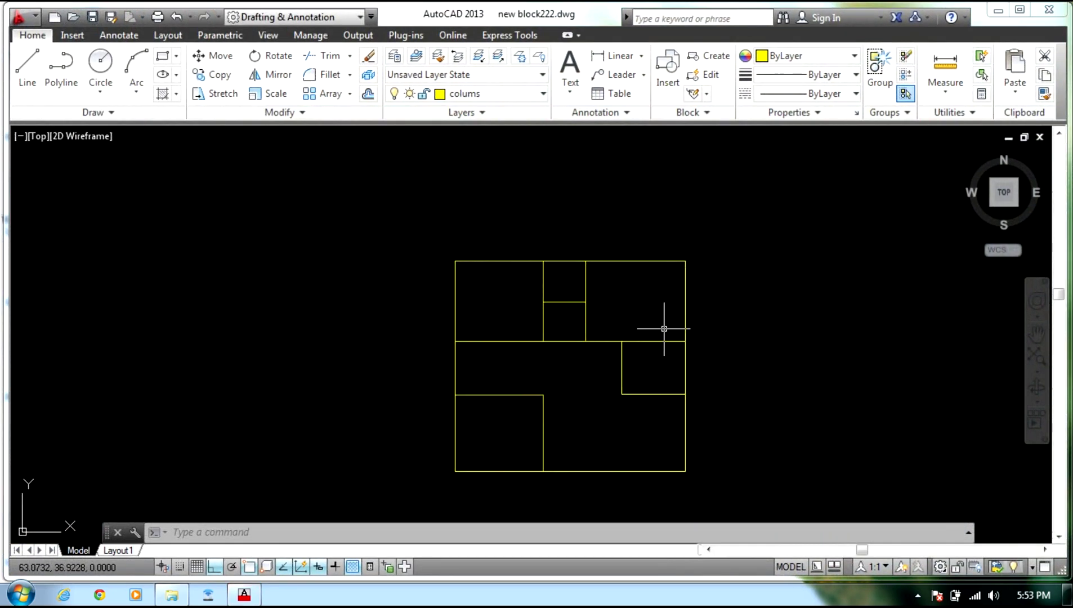
scroll(664, 328, "down", 3)
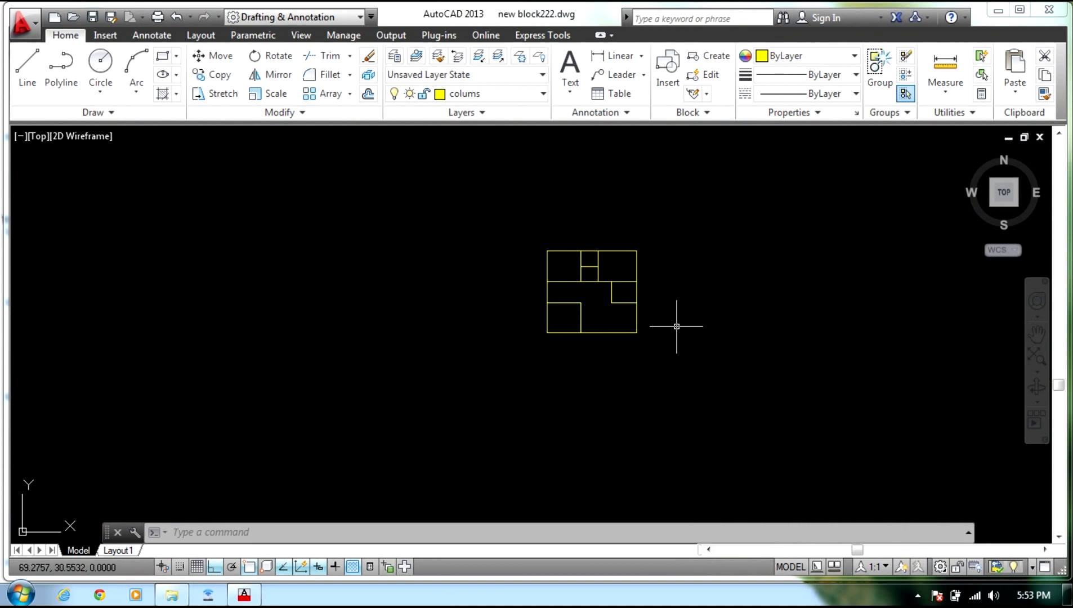
scroll(691, 287, "up", 4)
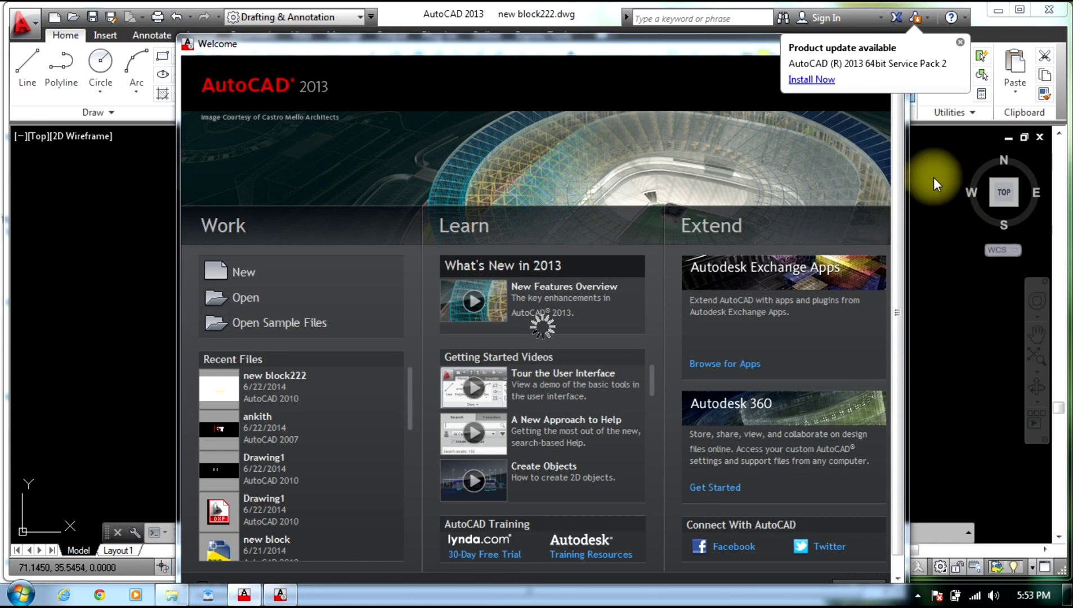
left_click(961, 43)
left_click(900, 43)
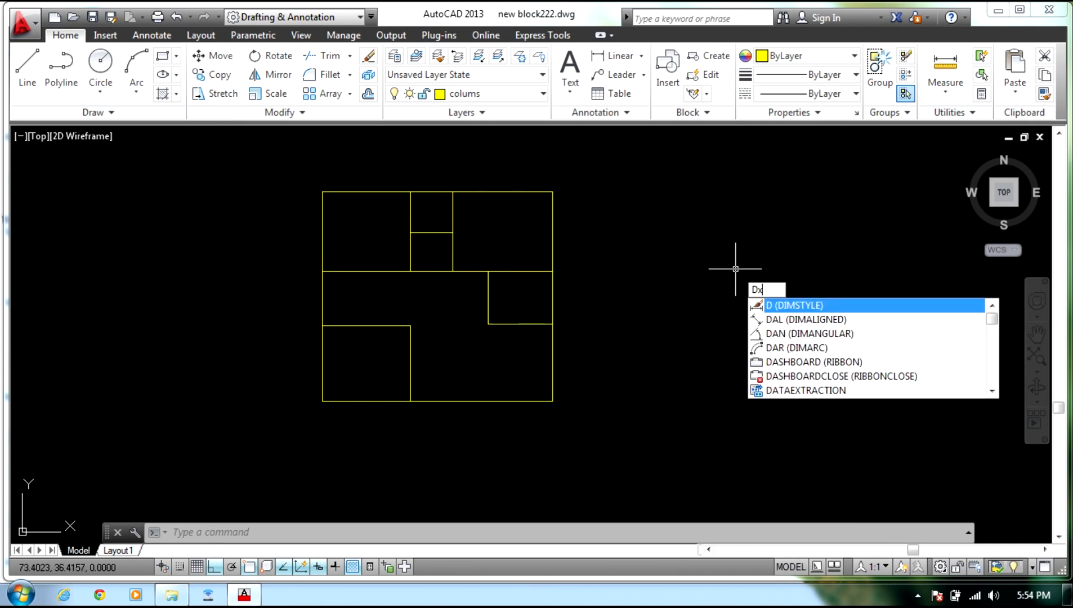
Export the drawing with DXFOUT to the Desktop as "new block222.dxf" in AutoCAD 2007/LT2007 DXF format.
type("xfout")
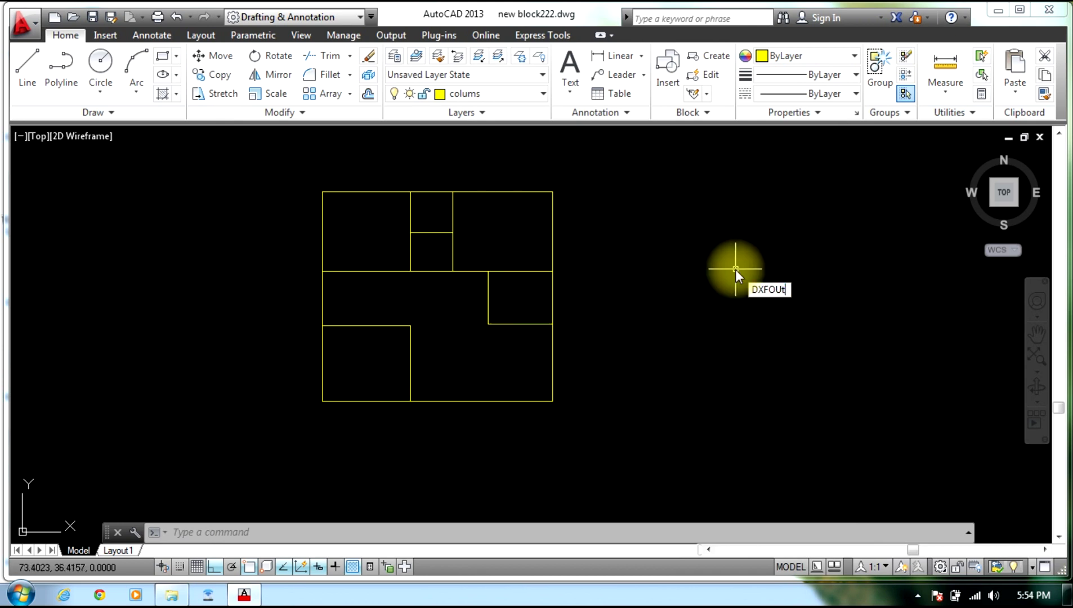
key("Return")
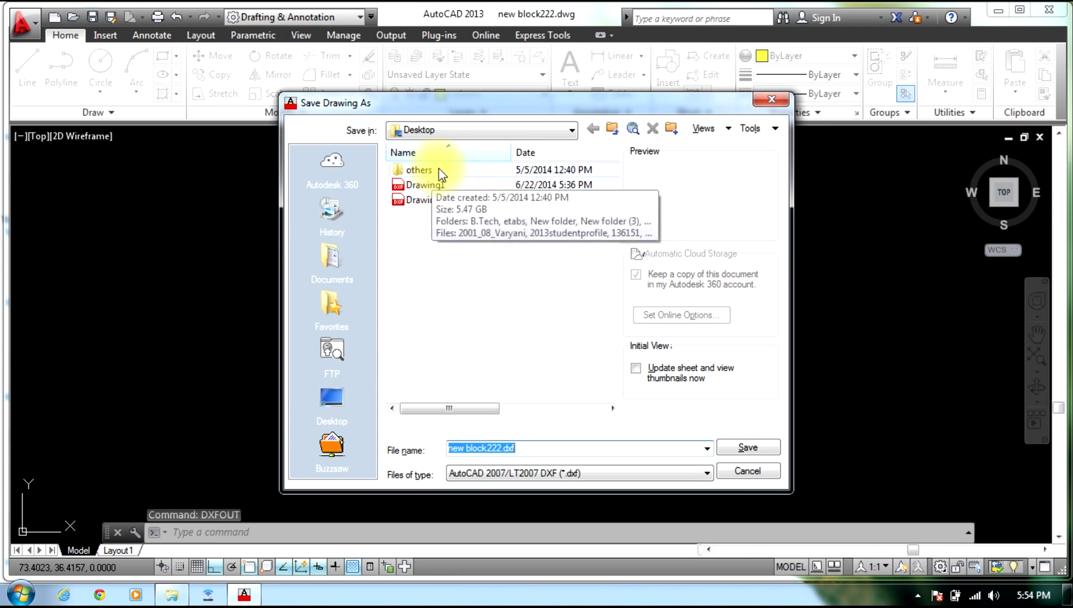
left_click(542, 452)
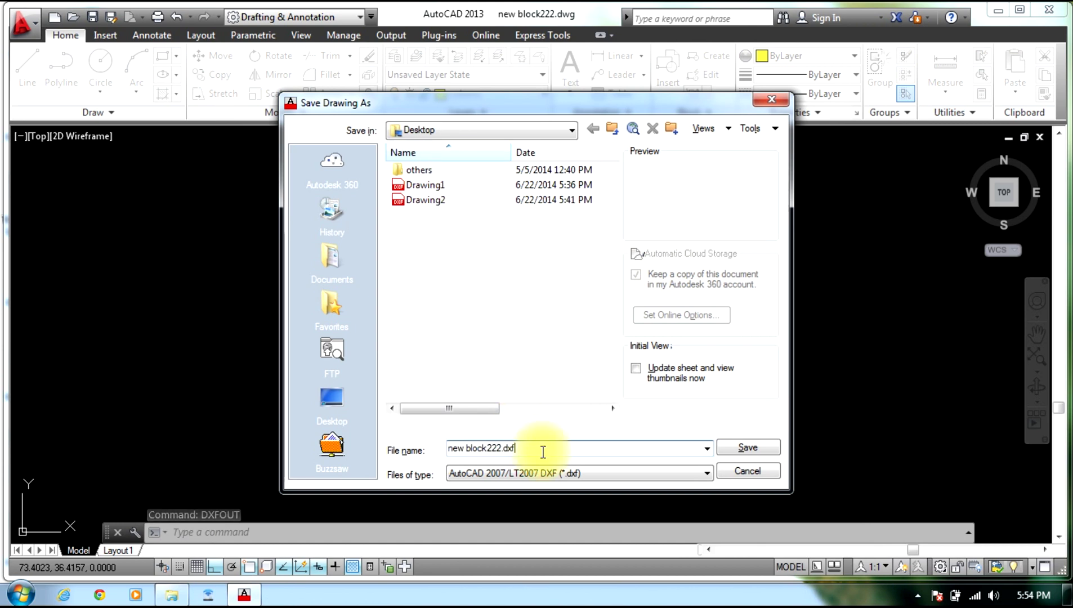
left_click(747, 447)
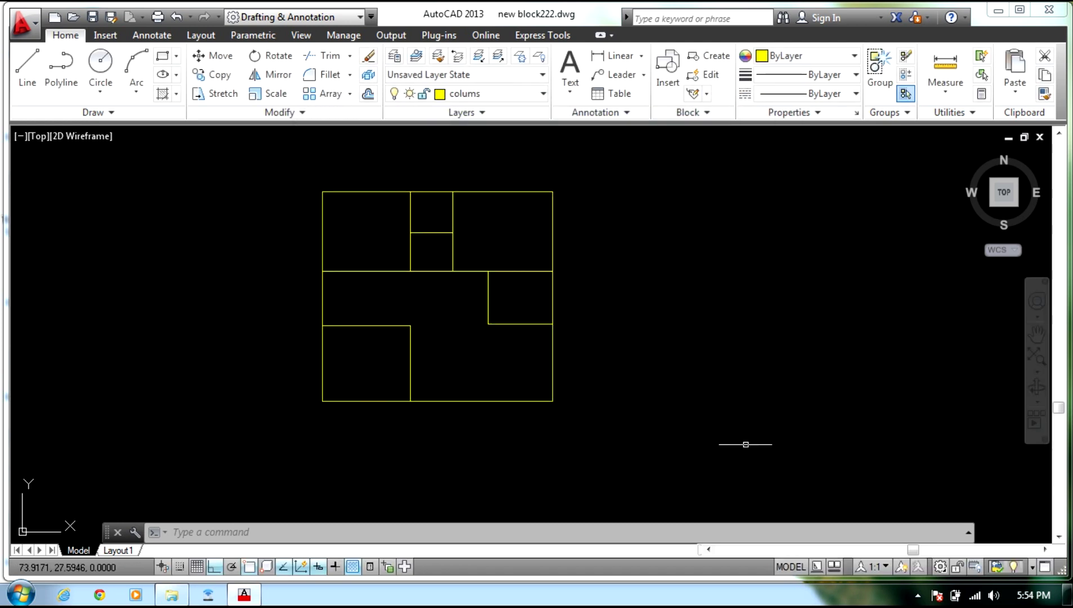
Close AutoCAD, switch to STAAD.Pro and create a Space project named with a run of z characters, starting with Add Beam.
left_click(1054, 11)
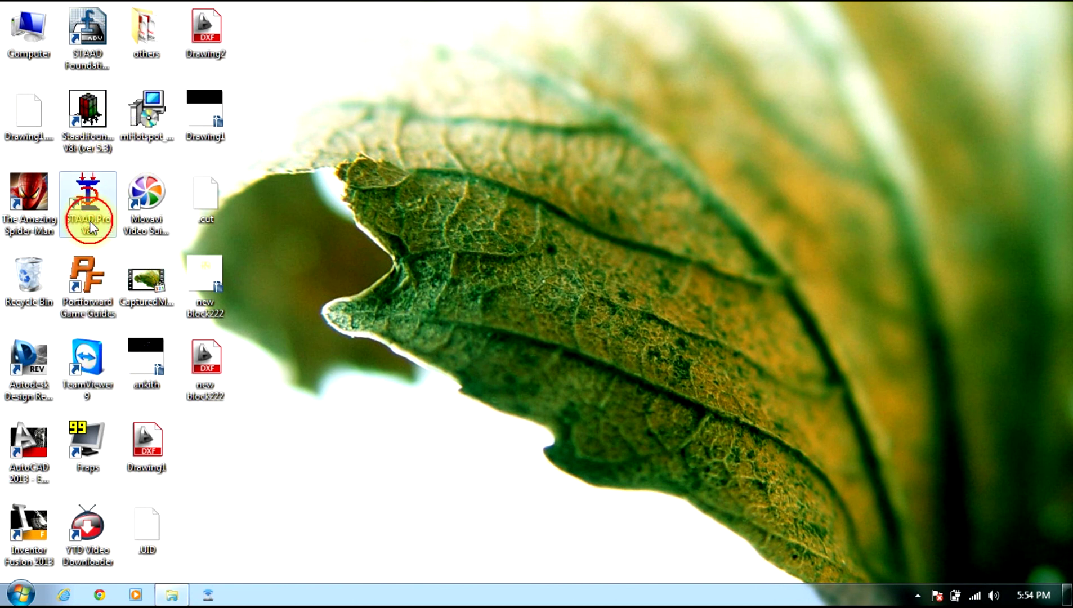
double_click(88, 190)
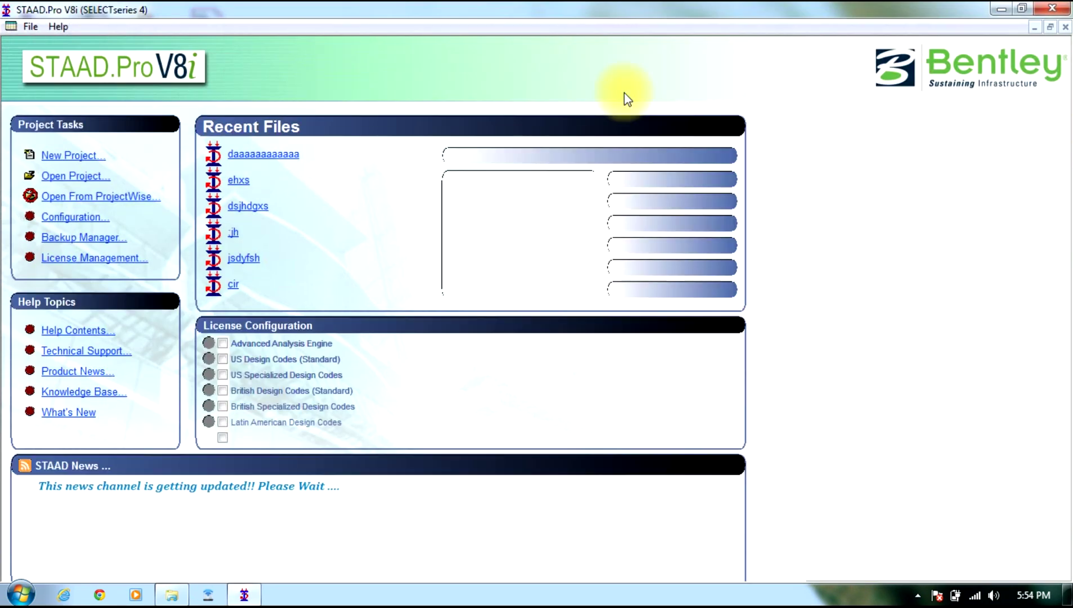
left_click(53, 155)
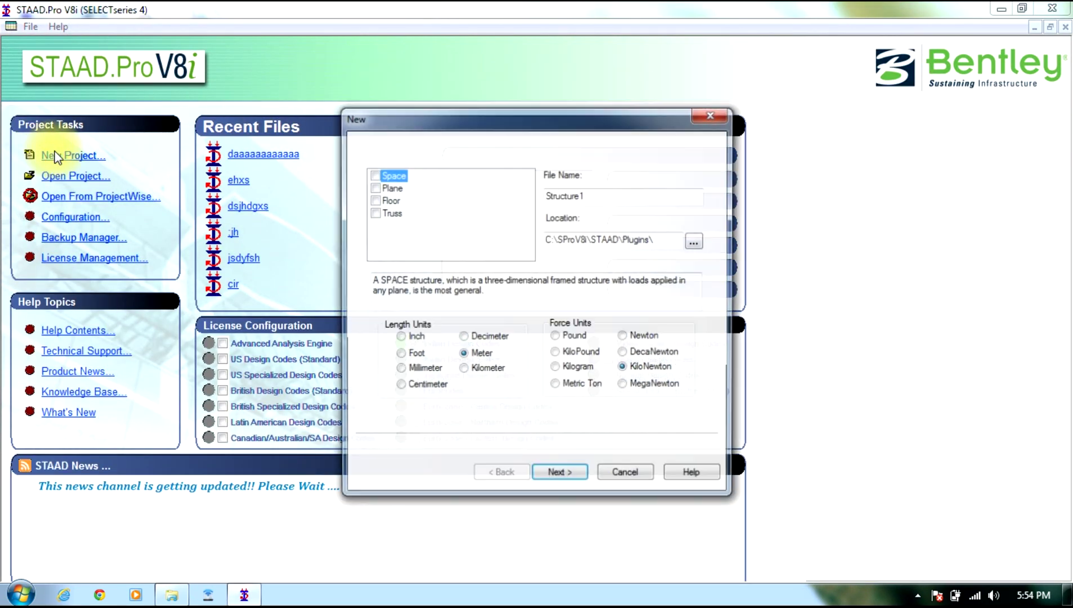
left_click(372, 175)
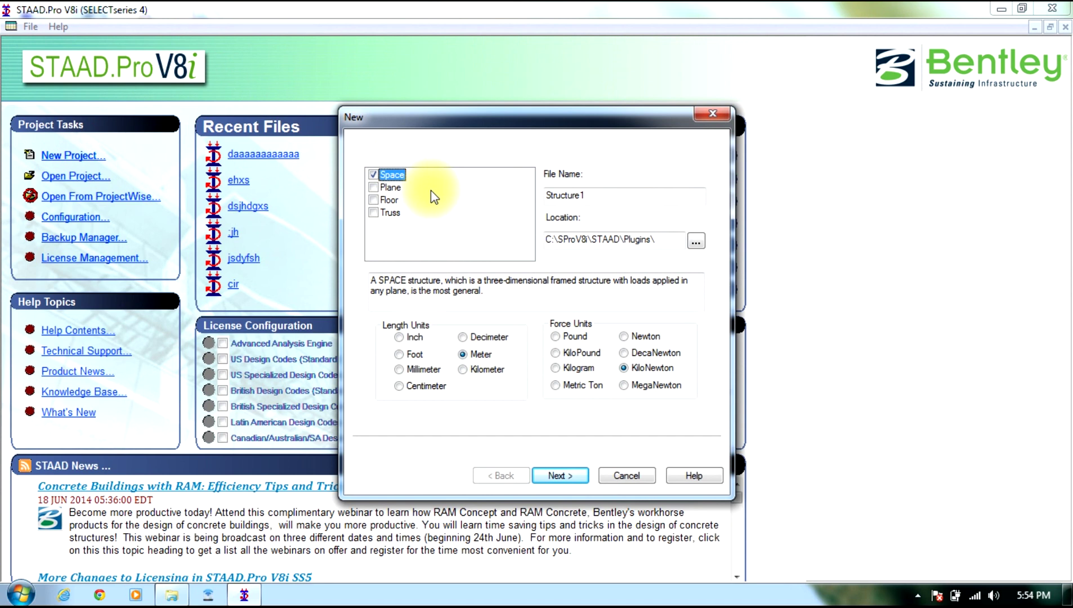
double_click(554, 194)
type("zzzzzzzzzzzzzzzzzzzzzz")
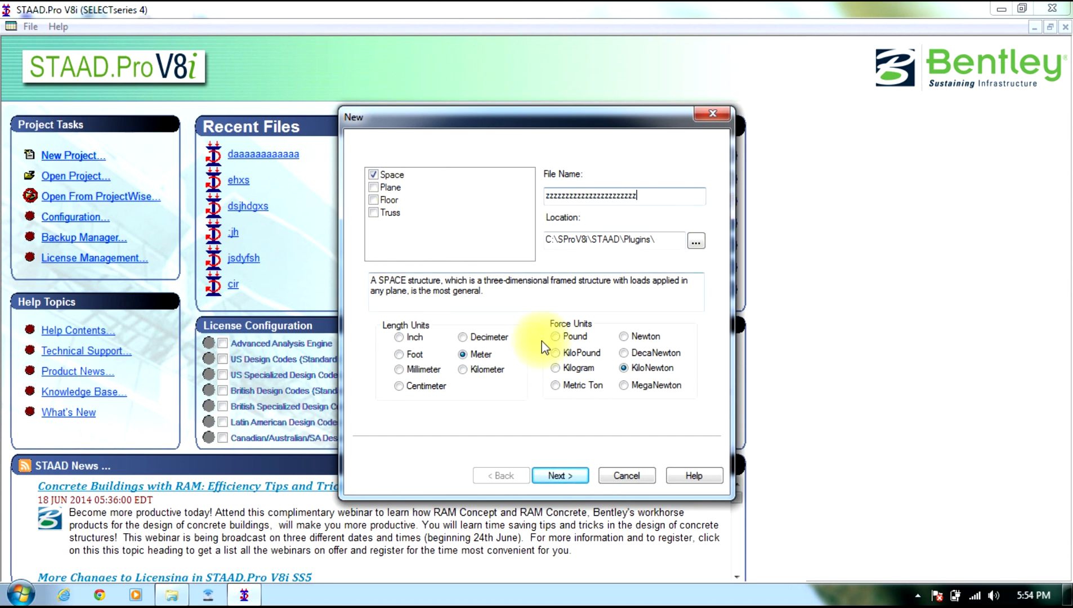
left_click(549, 473)
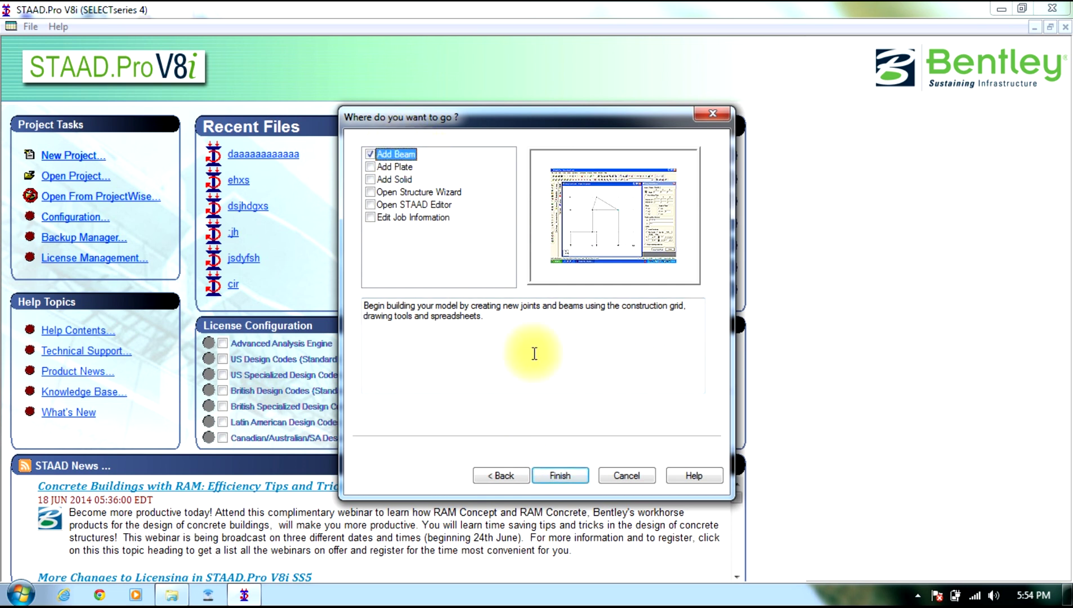
left_click(572, 475)
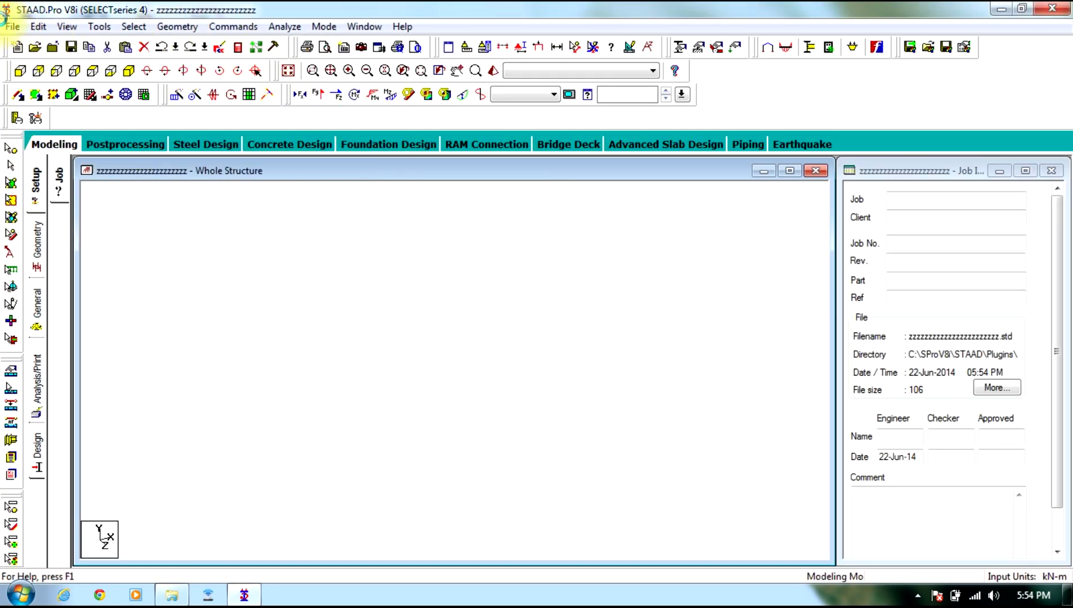
Import the new block222 file from the Desktop as 3D DXF, with the Y Up convention and Meter and KiloNewton input units.
left_click(9, 27)
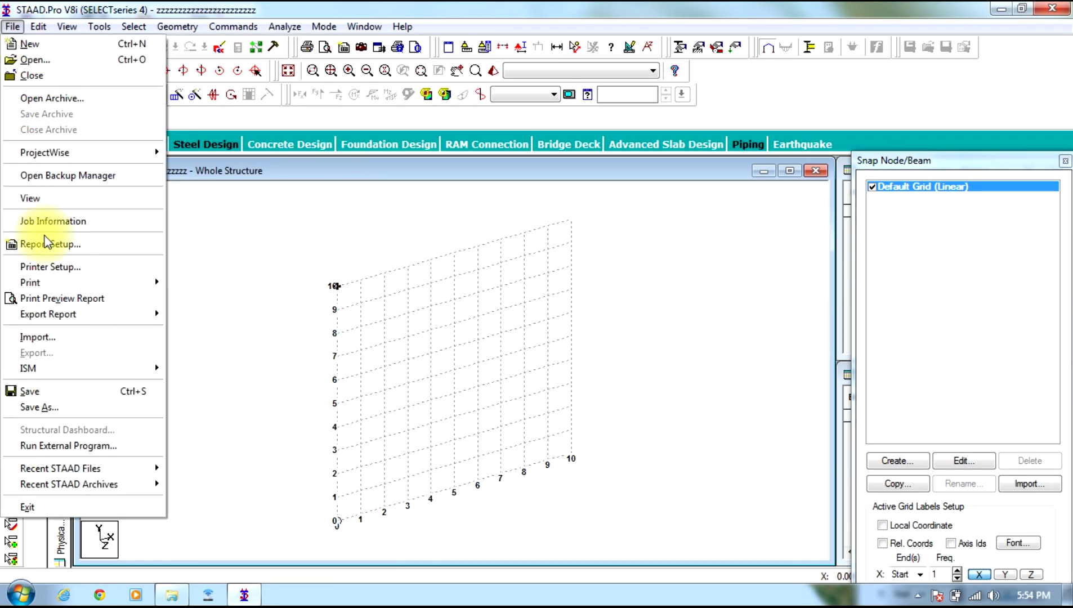
left_click(72, 333)
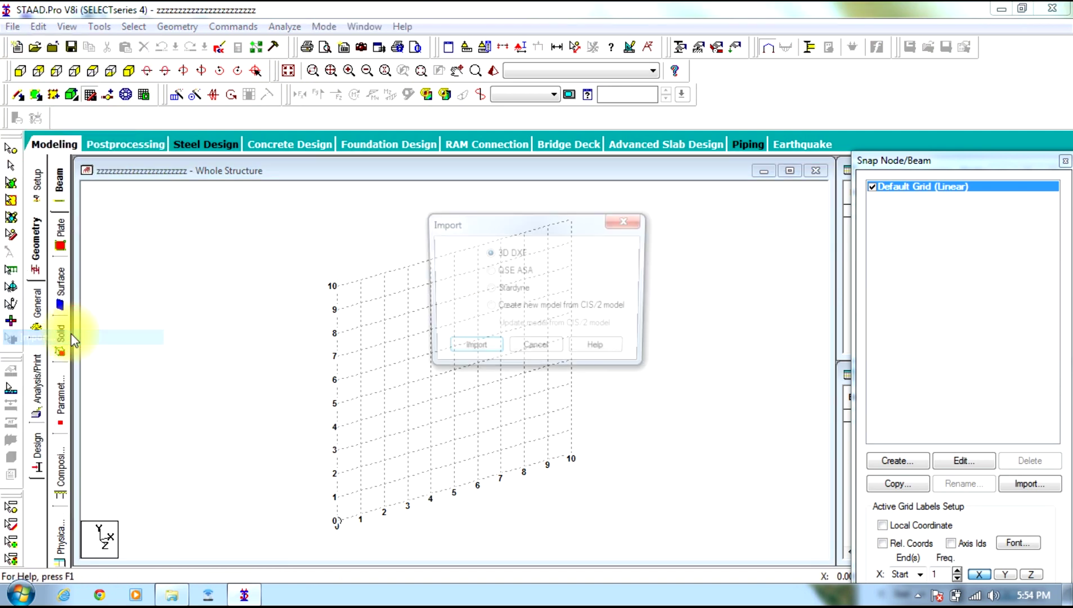
left_click(484, 345)
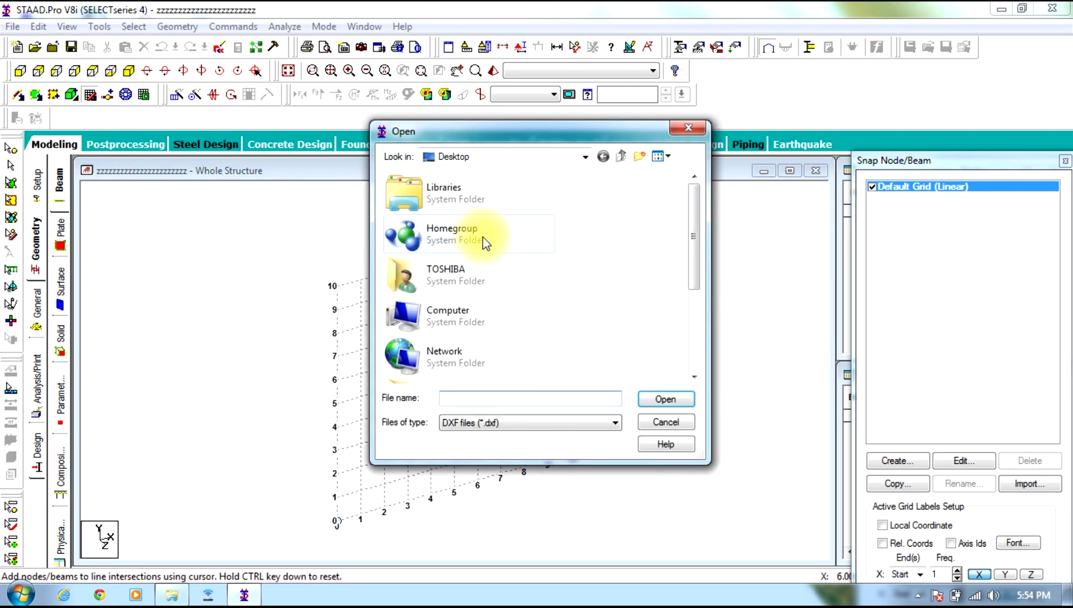
left_click_drag(695, 228, 690, 335)
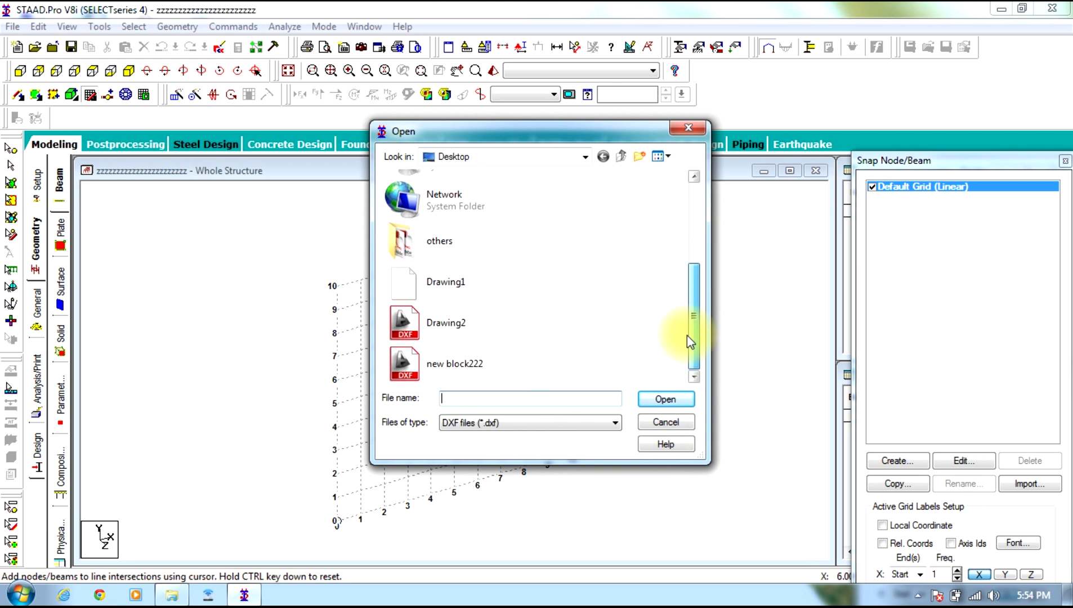
left_click(448, 360)
left_click(665, 399)
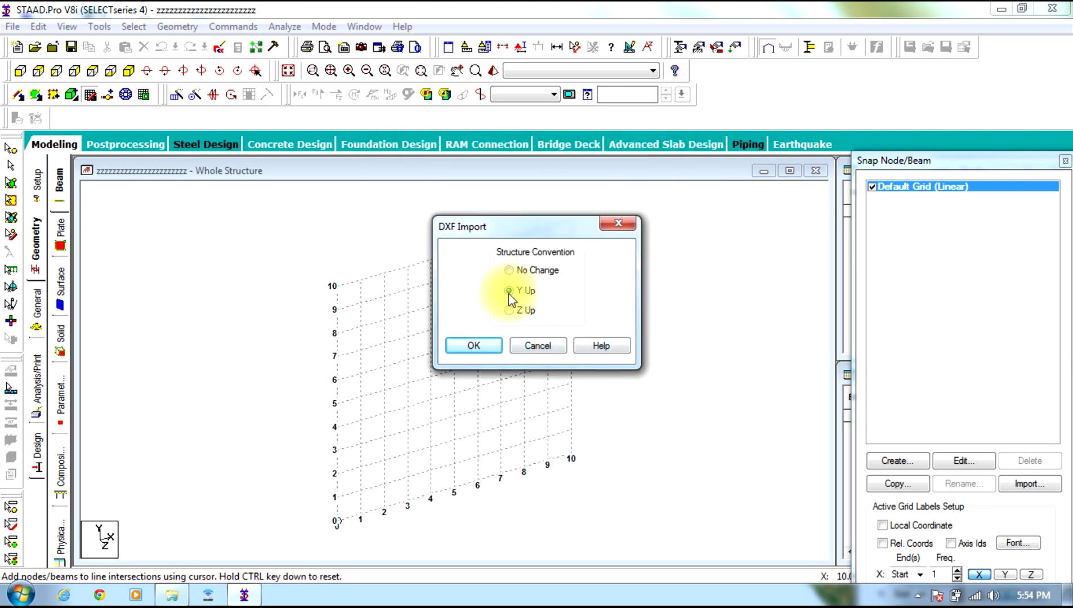
left_click(479, 345)
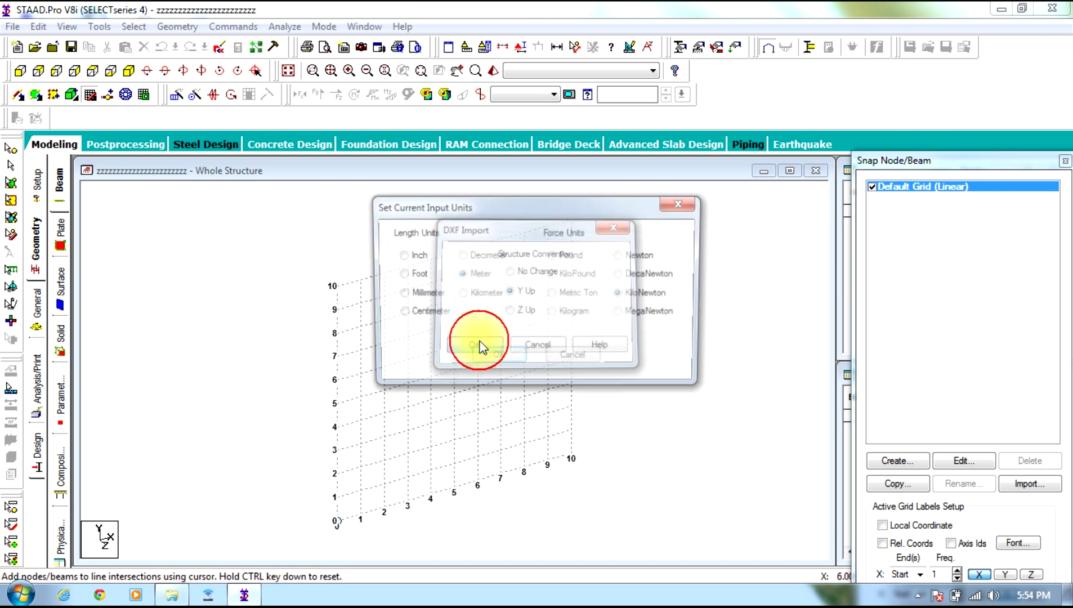
left_click(493, 353)
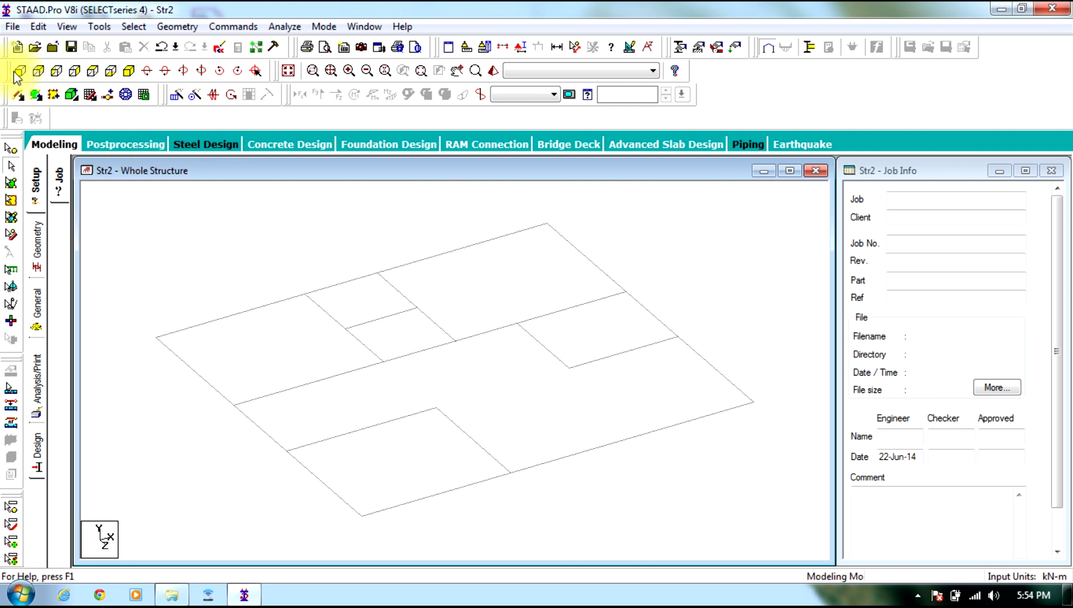
Show the Snap Node/Beam grid and check the coordinates of the leftmost corner node of the imported plan.
left_click(90, 95)
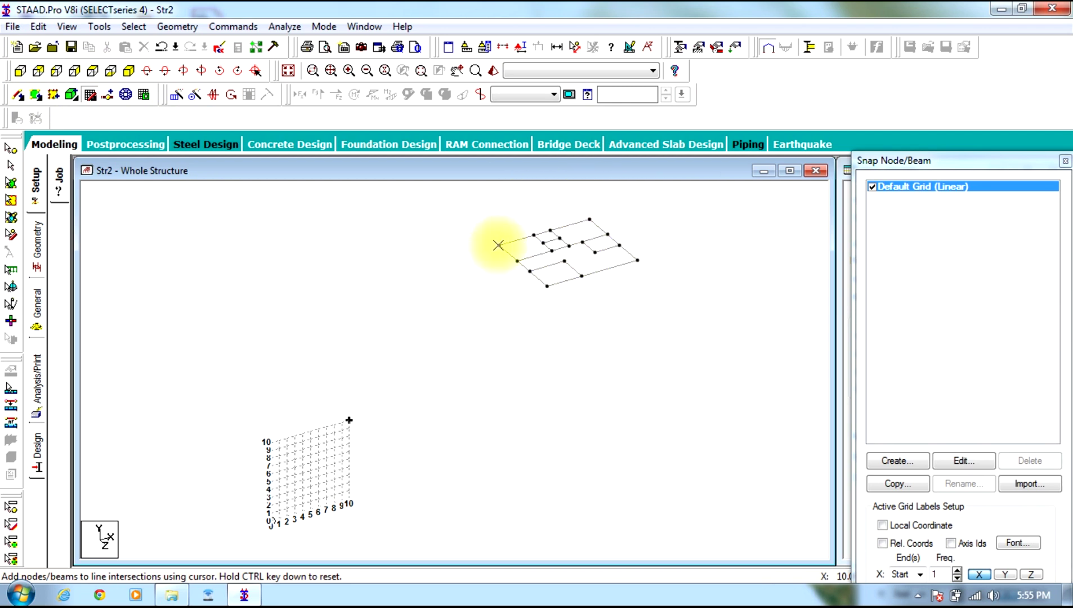
left_click(511, 233)
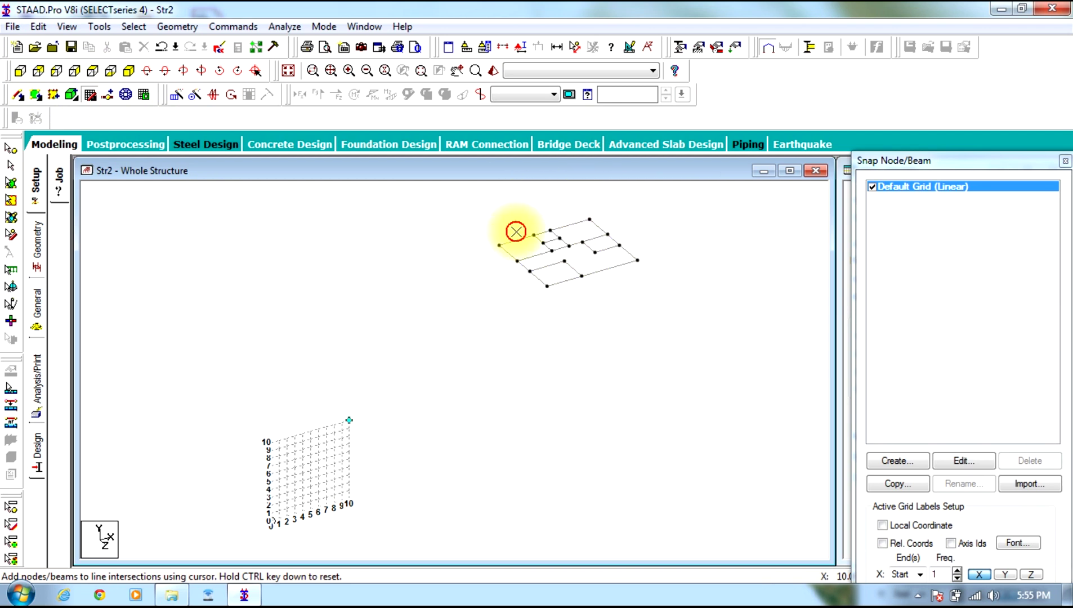
left_click(11, 148)
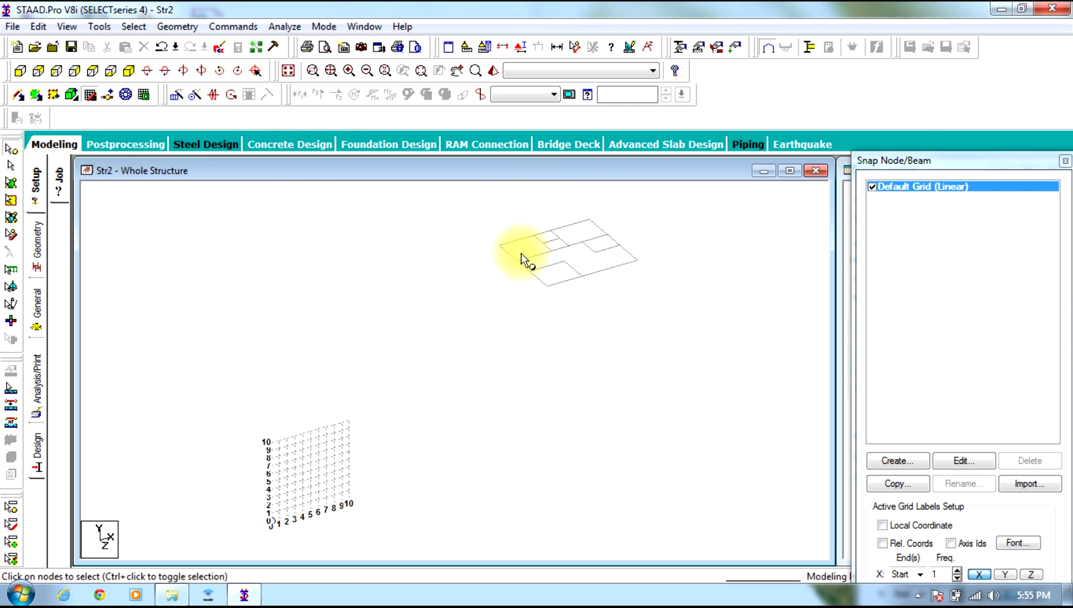
left_click(499, 245)
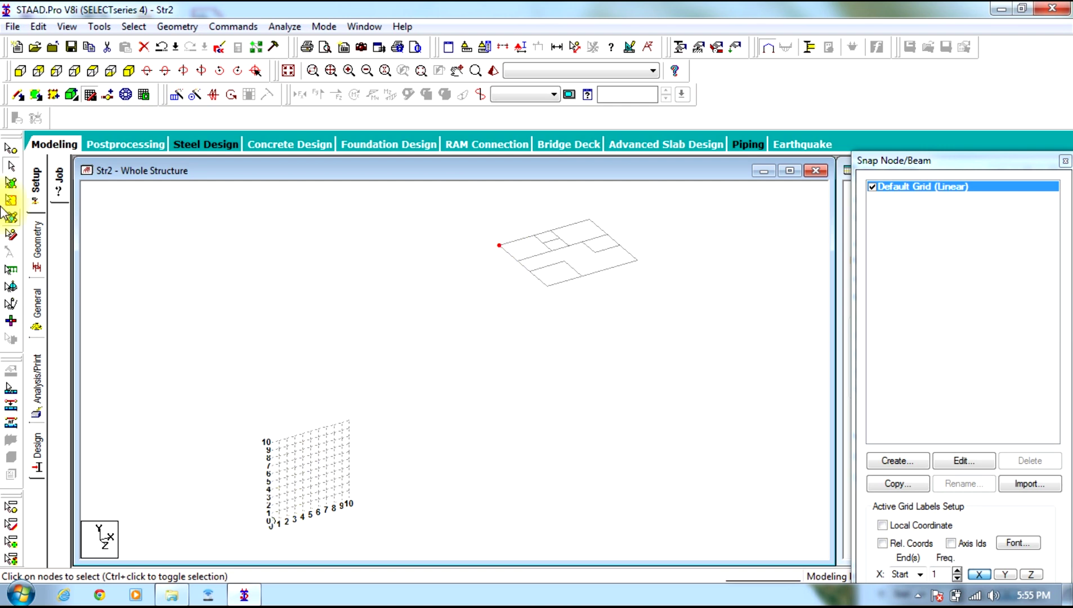
left_click(229, 269)
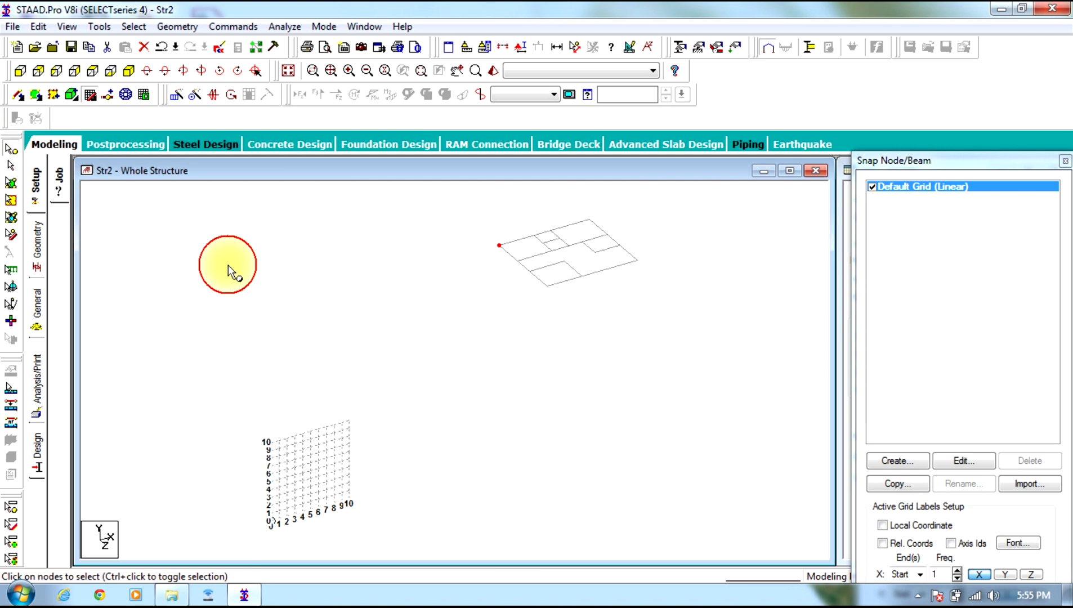
double_click(498, 247)
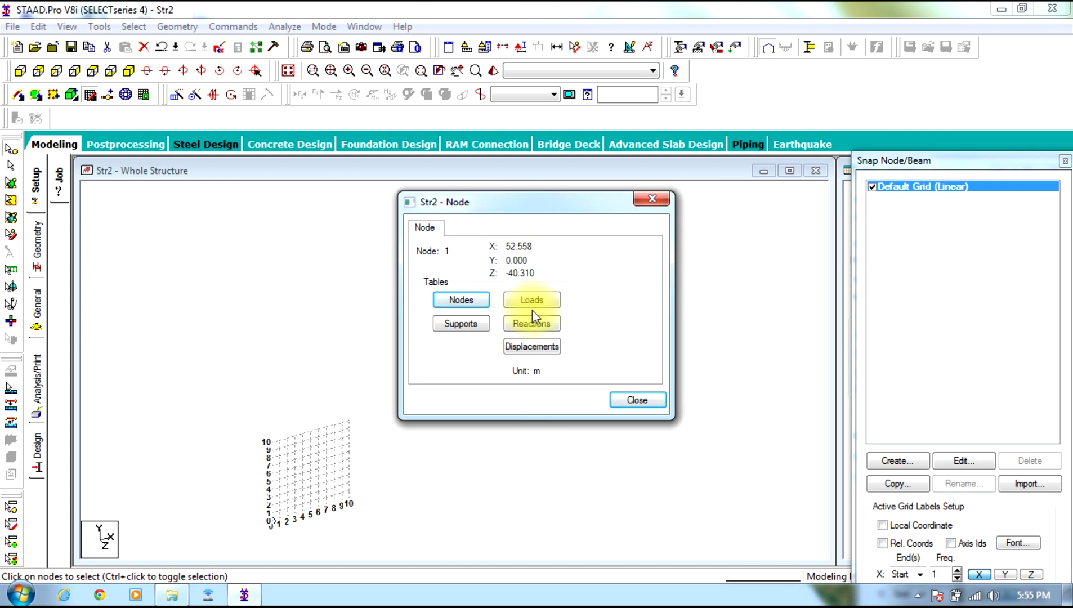
left_click(632, 397)
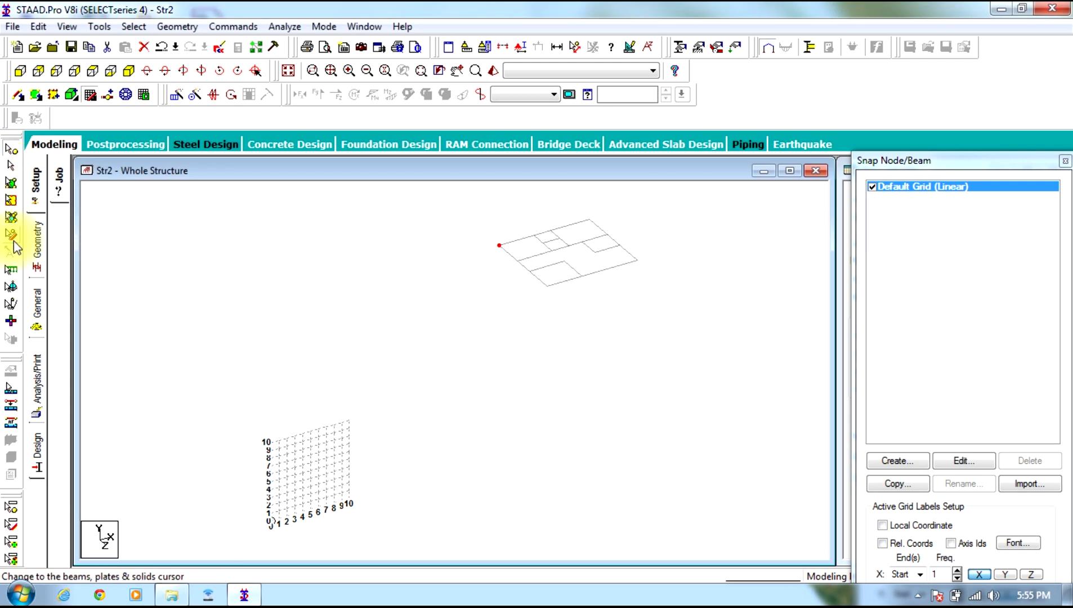
left_click(11, 217)
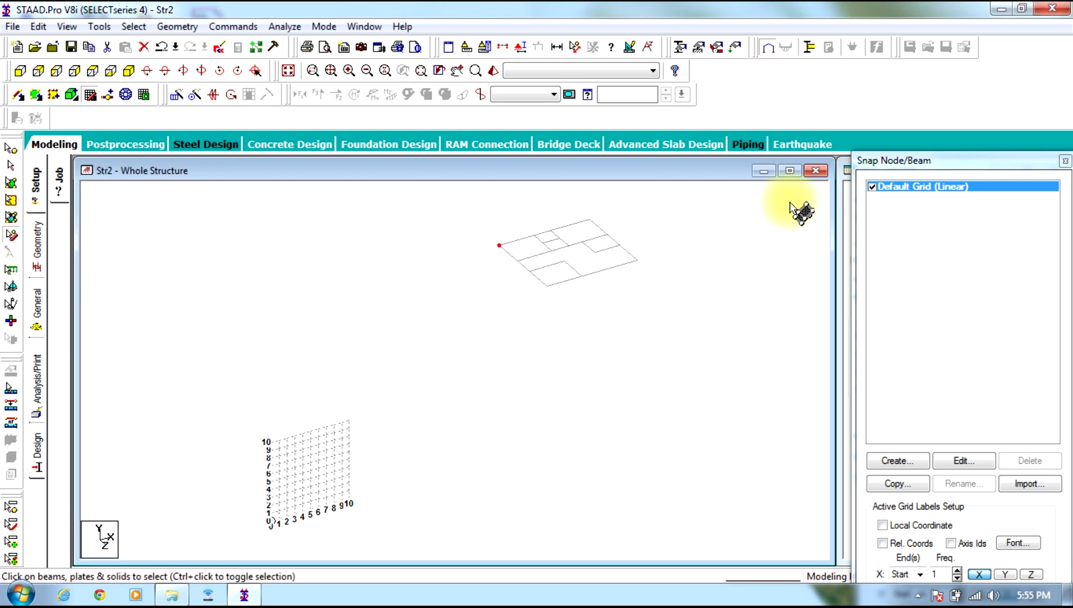
left_click_drag(689, 209, 389, 362)
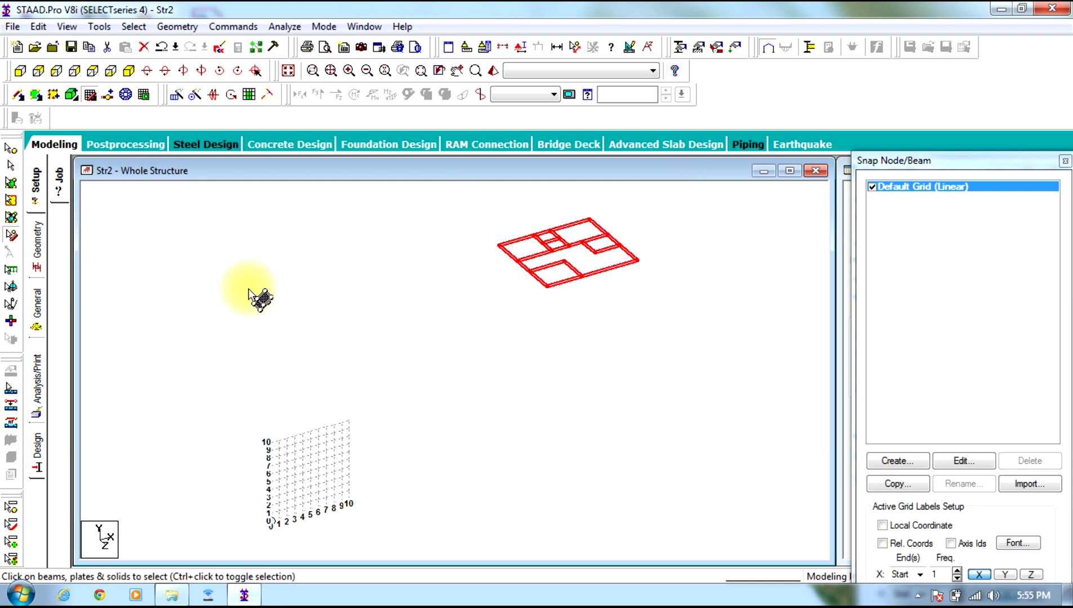
left_click(175, 31)
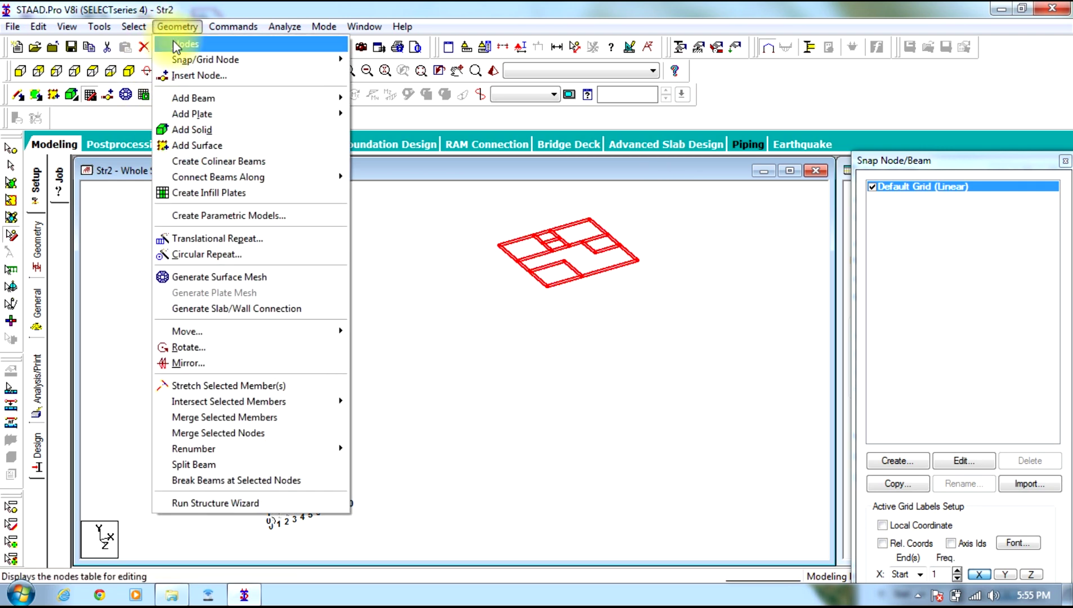
left_click(433, 369)
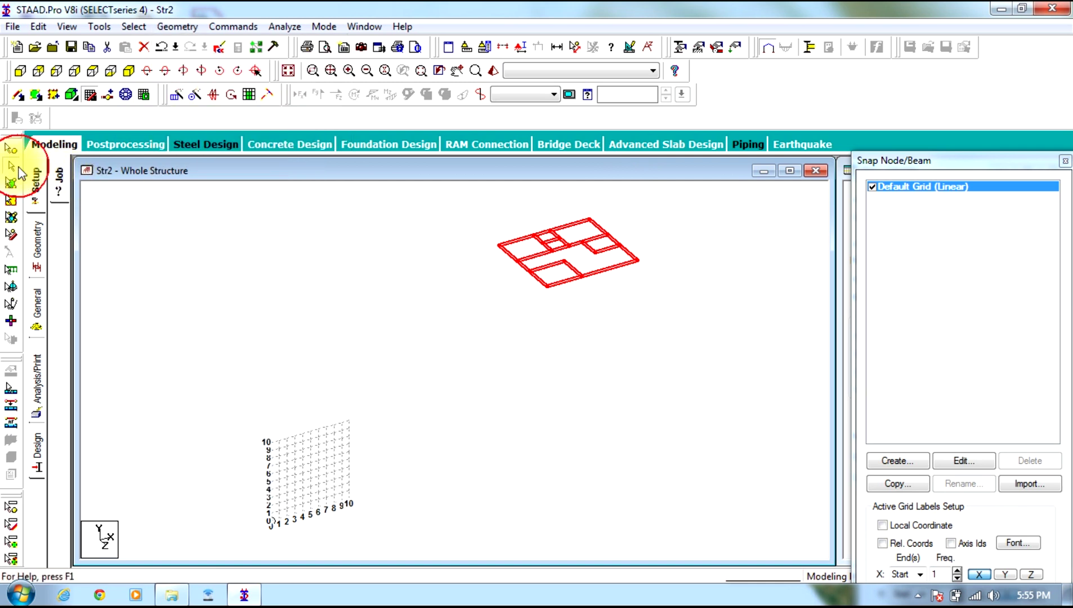
left_click(169, 226)
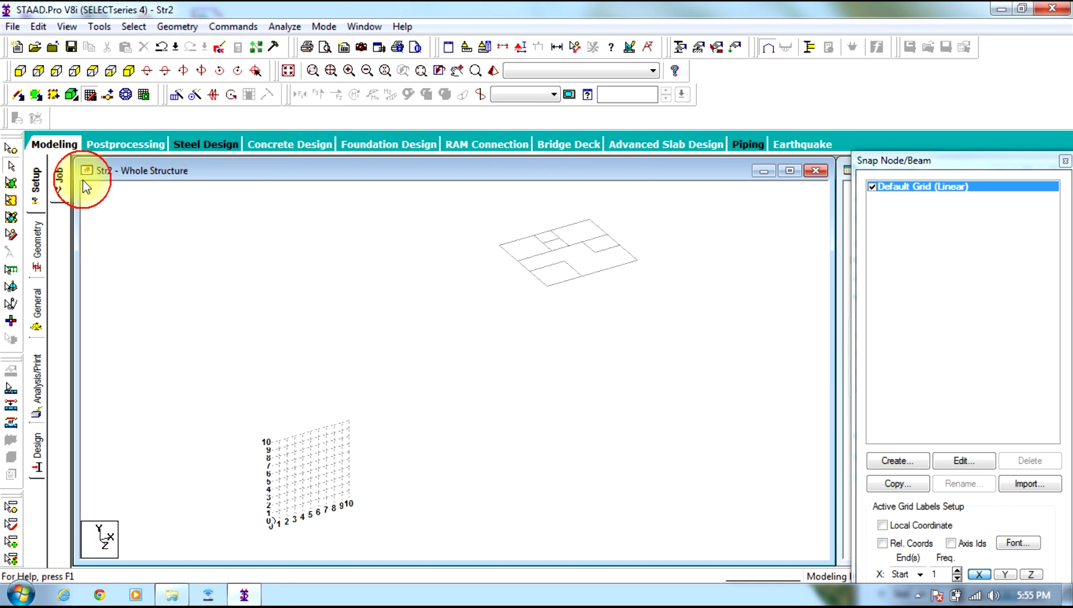
left_click_drag(696, 188, 489, 297)
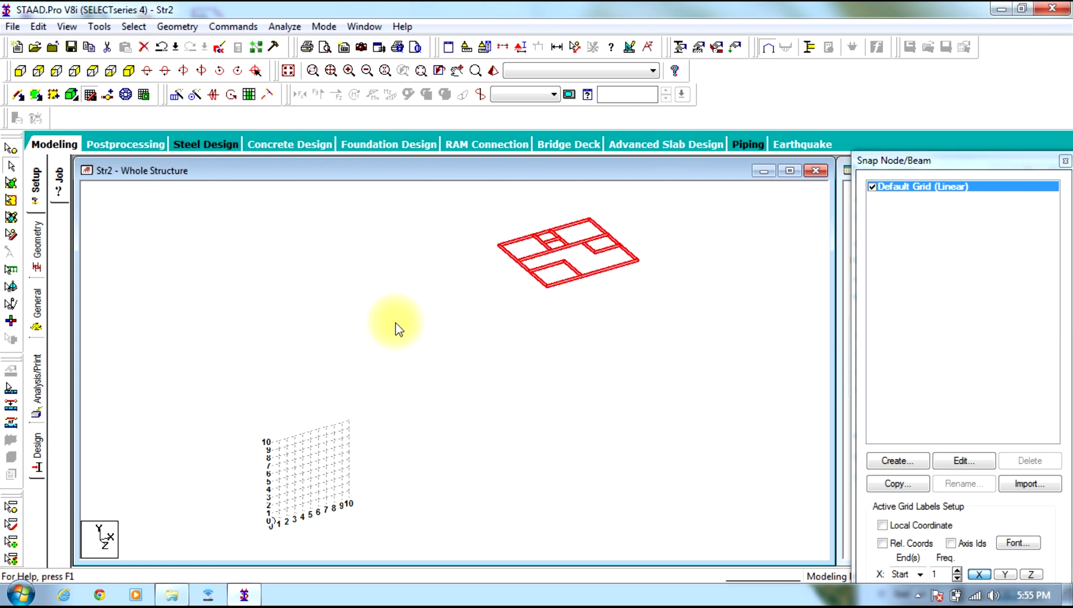
left_click(177, 27)
mouse_move(234, 331)
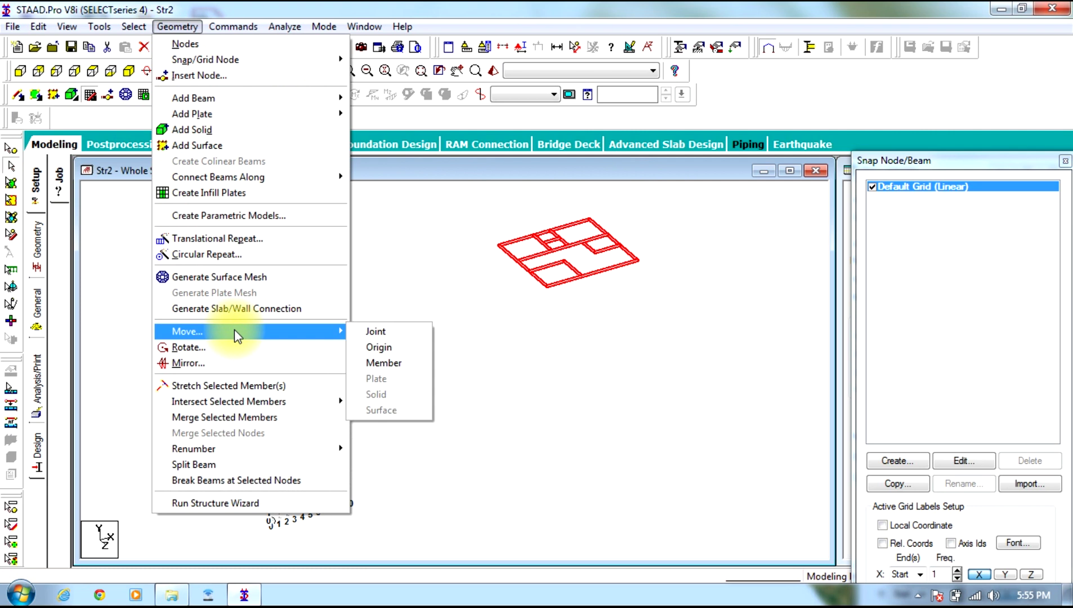
left_click(419, 249)
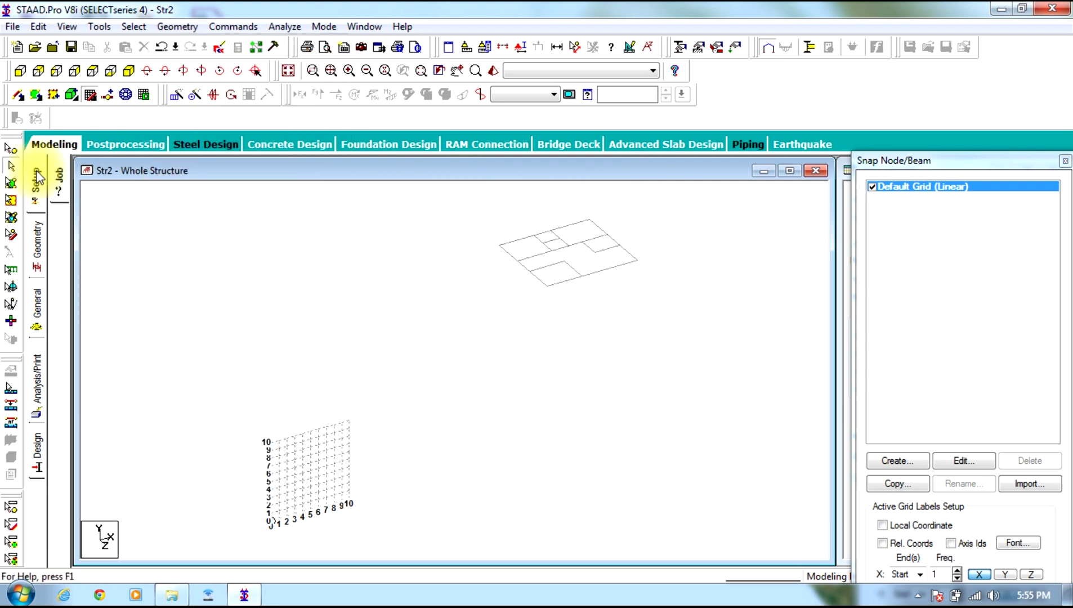
Recheck the X, Y and Z coordinates of the imported plan's leftmost corner node.
left_click(10, 151)
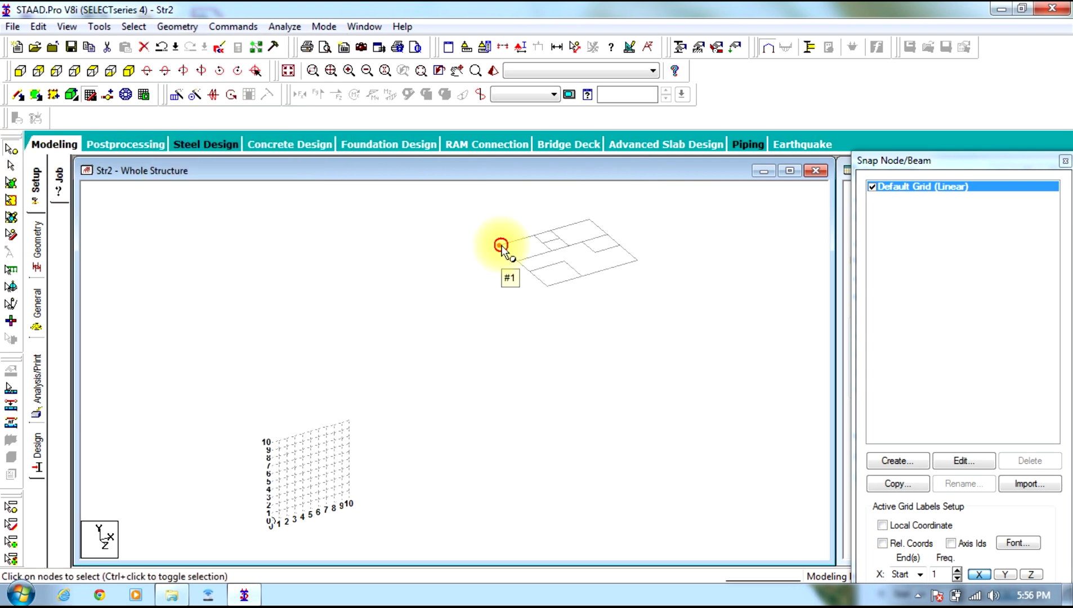
double_click(502, 247)
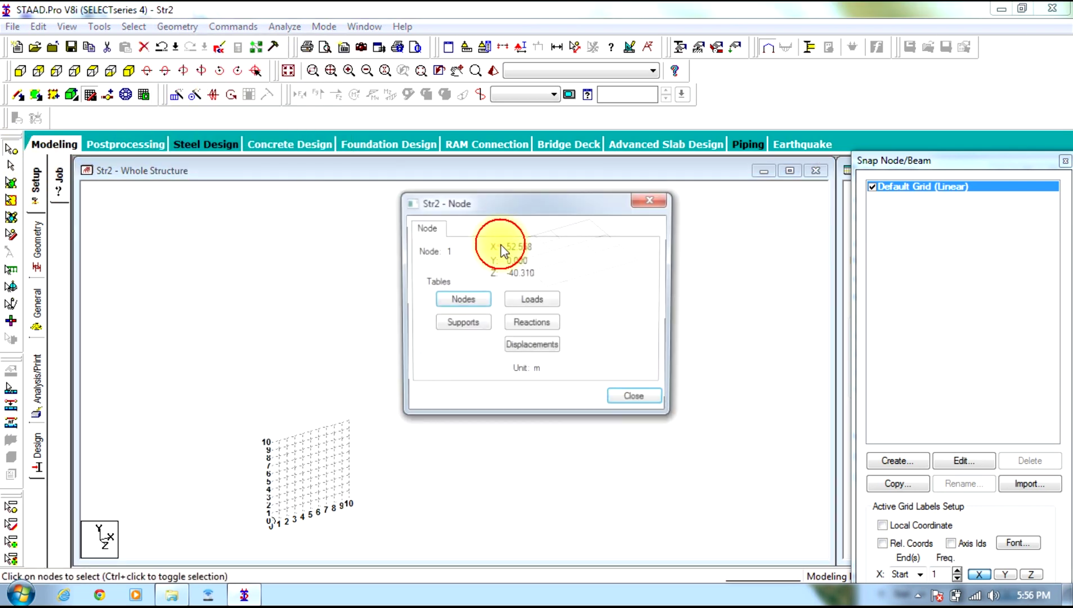
left_click(661, 201)
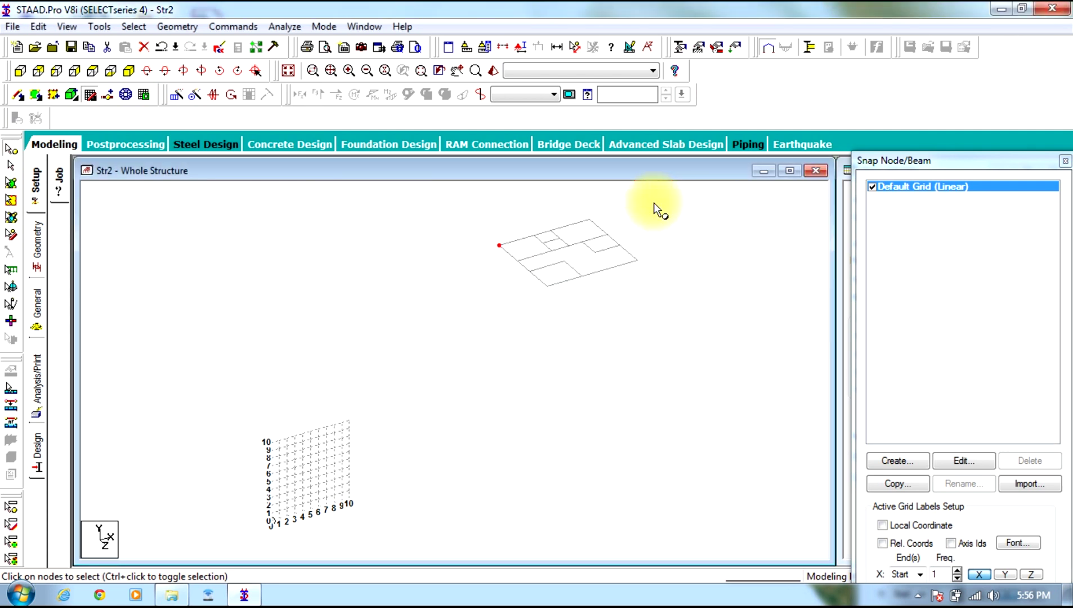
Move all beams of the plan by -52.558 m in X, allowing existing members to be split at the moved nodes.
left_click(10, 167)
left_click_drag(676, 200, 414, 321)
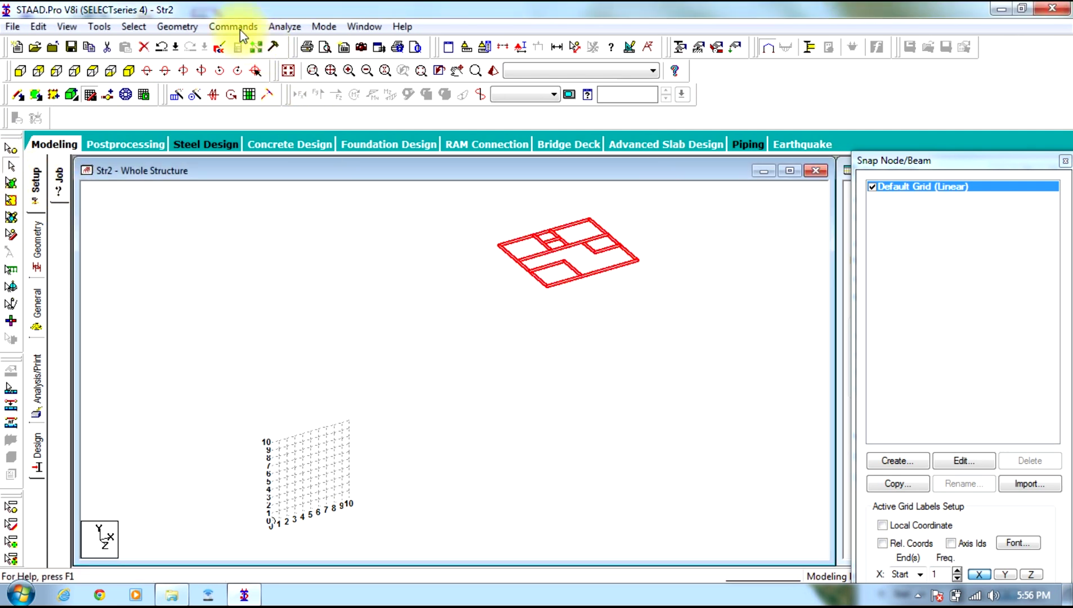
left_click(177, 27)
mouse_move(237, 337)
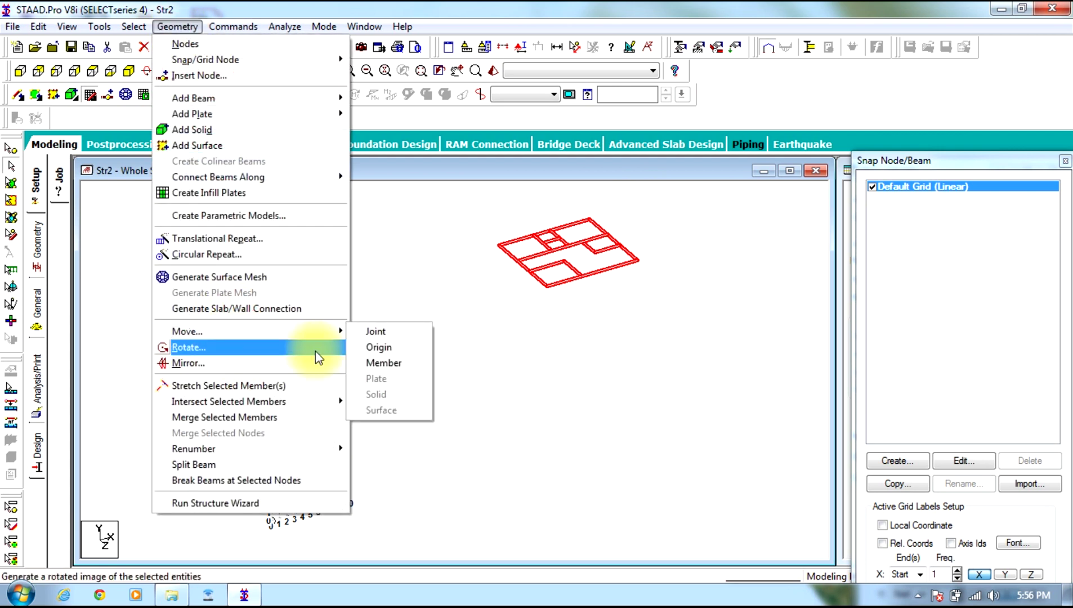
left_click(384, 362)
left_click(459, 284)
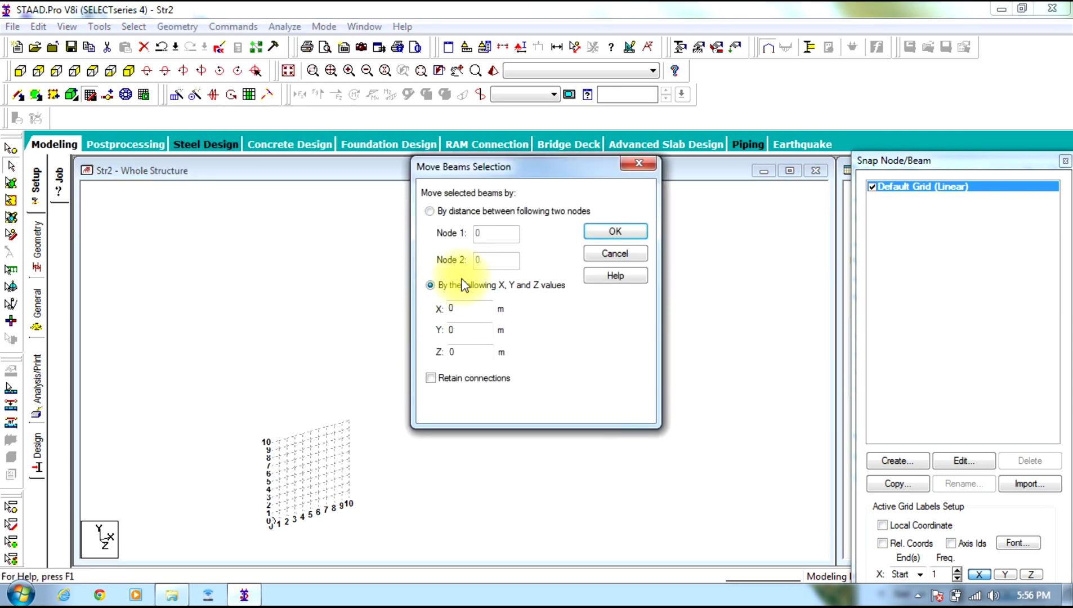
left_click(443, 308)
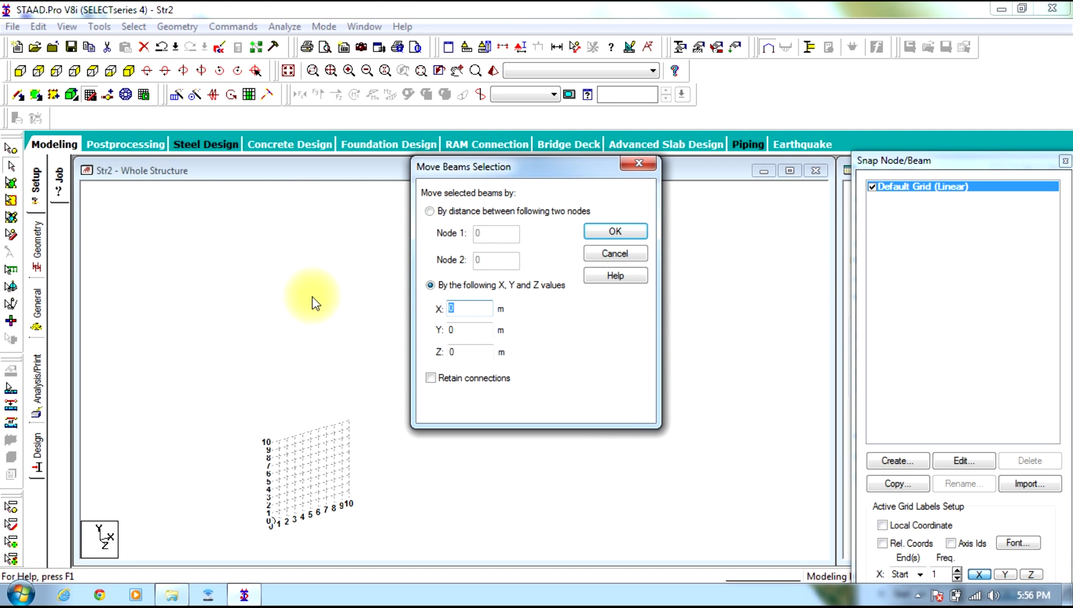
type("-52.558")
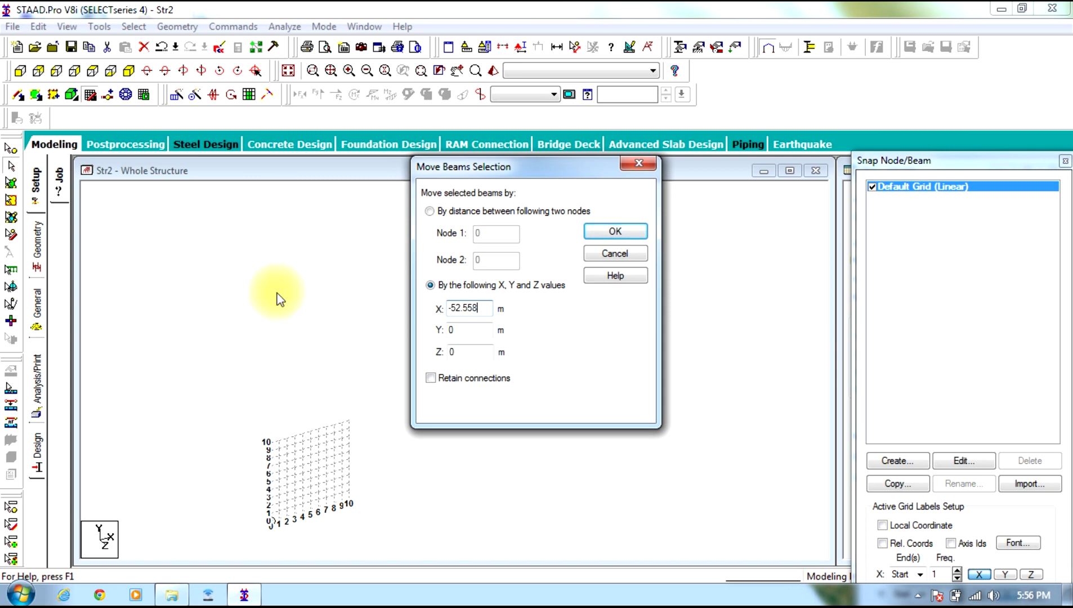
left_click(595, 240)
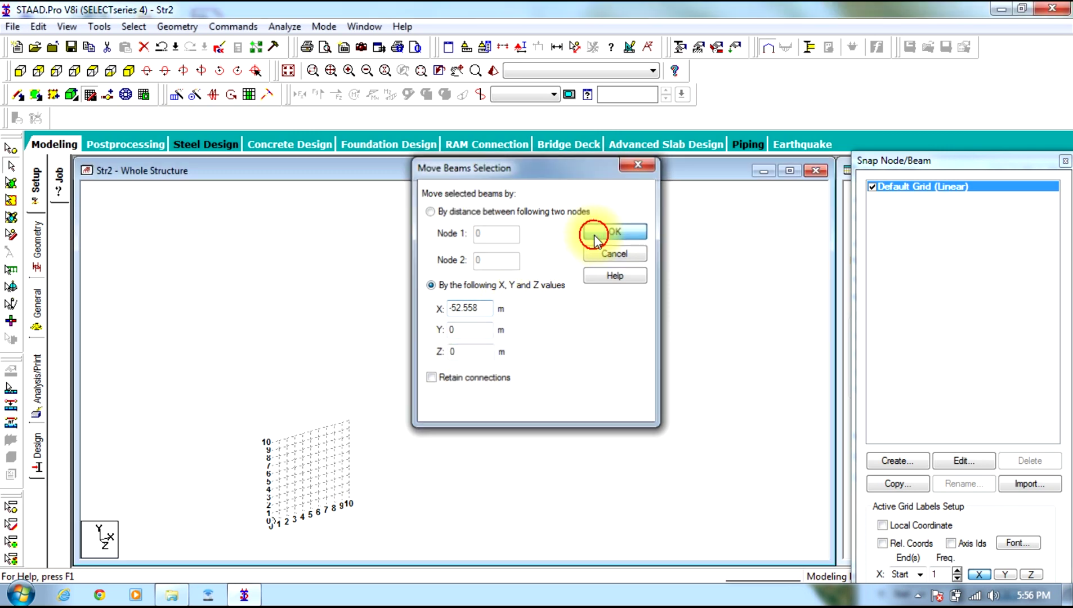
left_click(563, 334)
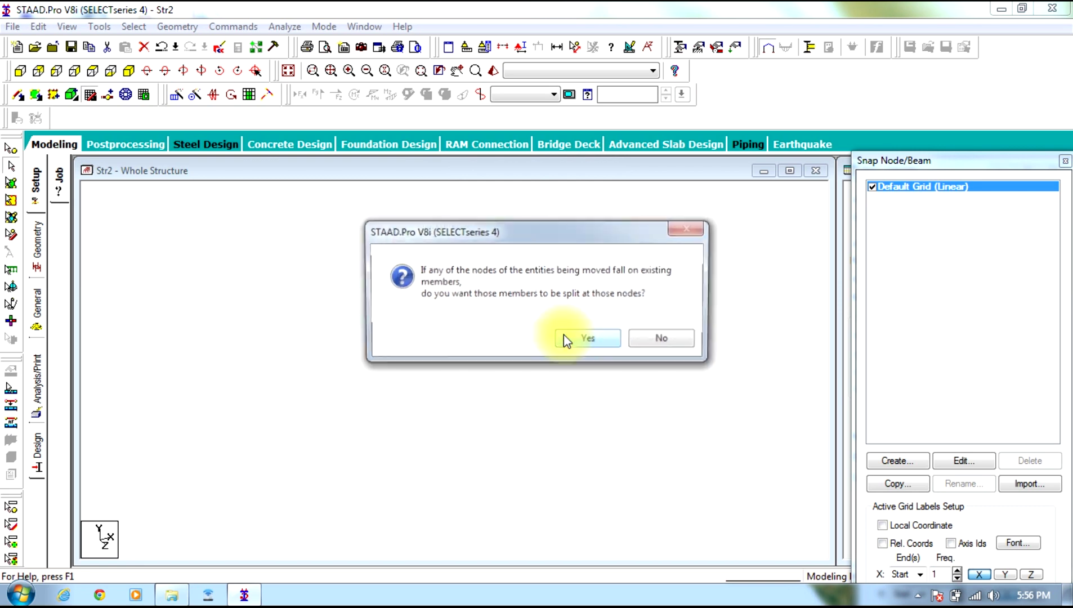
left_click(563, 334)
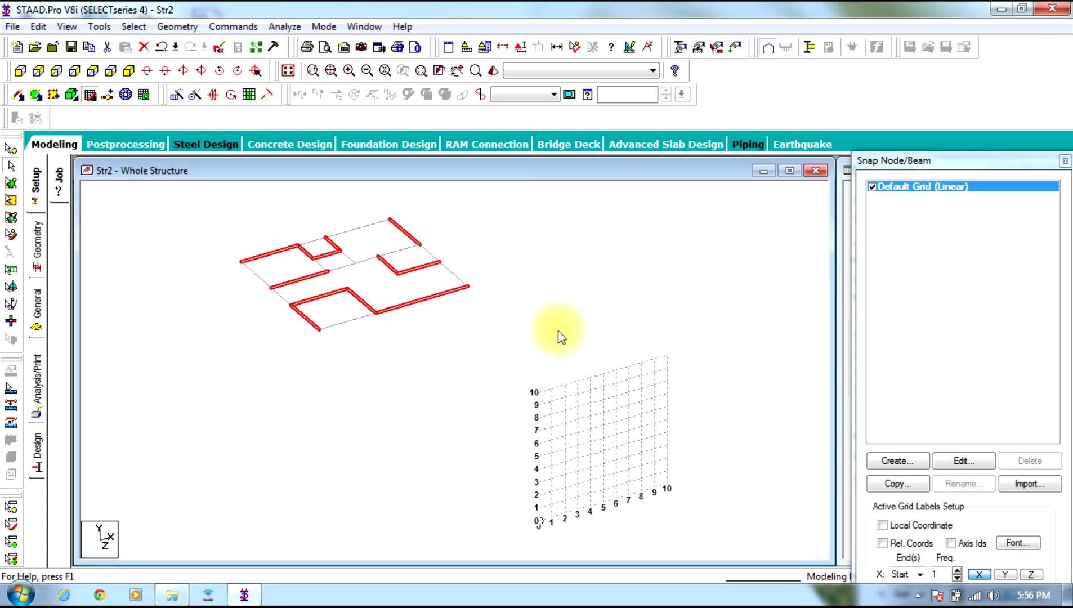
left_click(511, 336)
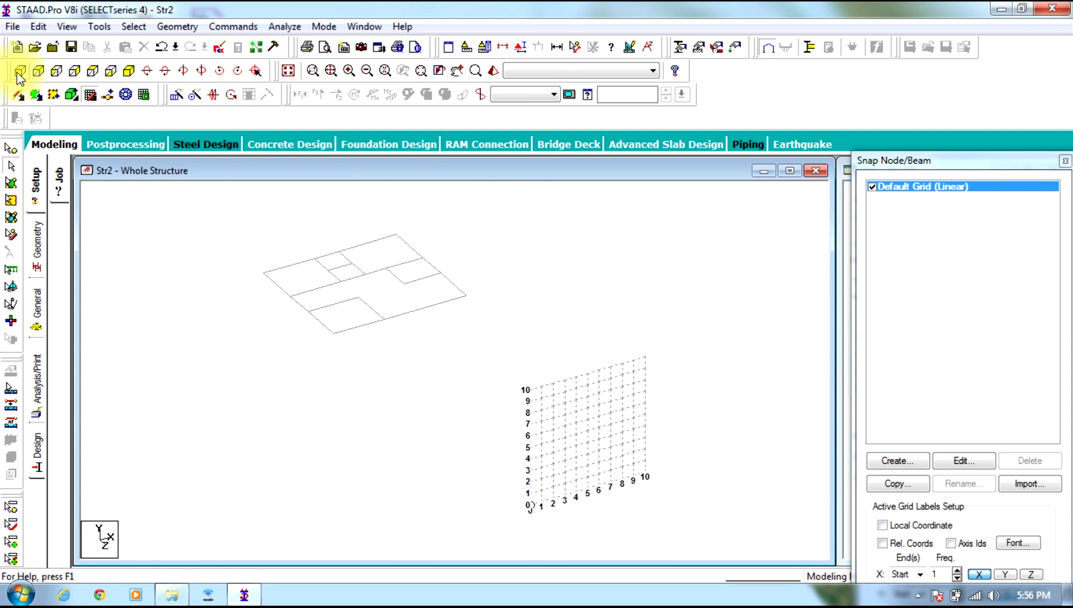
Check the coordinates of the moved plan's leftmost corner node.
left_click(11, 149)
left_click_drag(269, 246, 262, 280)
double_click(264, 273)
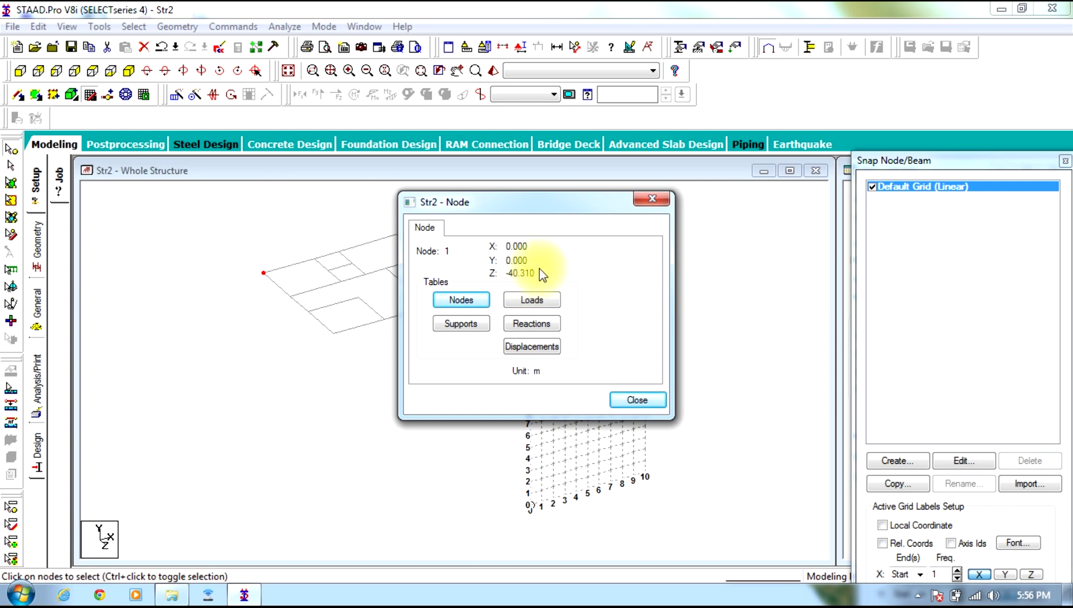
left_click(653, 399)
Move all beams of the plan by 40.31 m in Z and perform the duplicate beam check.
left_click(11, 166)
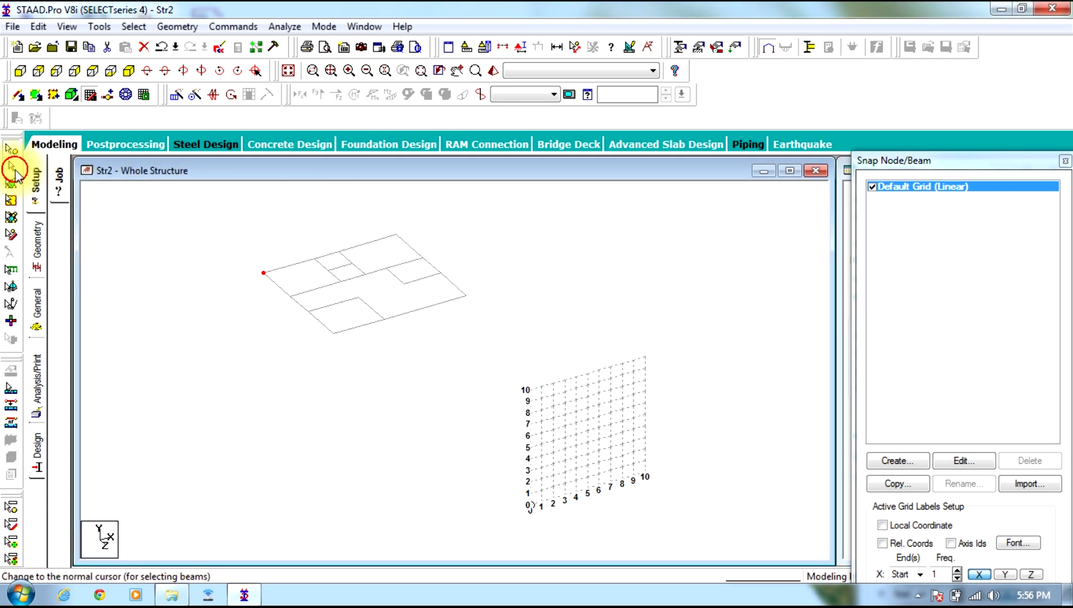
left_click(113, 368)
key("ctrl+a")
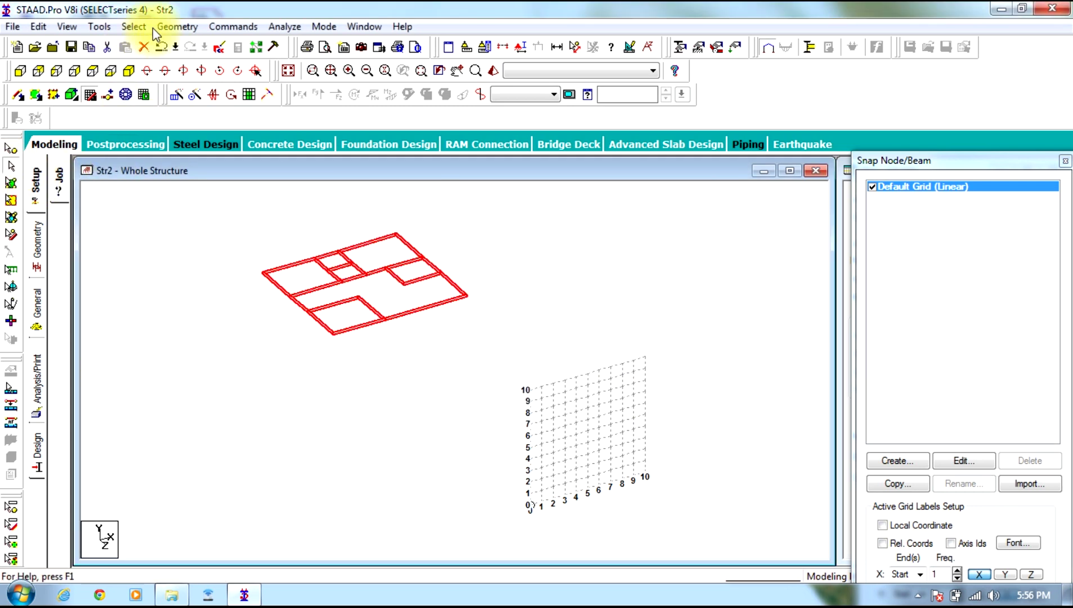
left_click(177, 27)
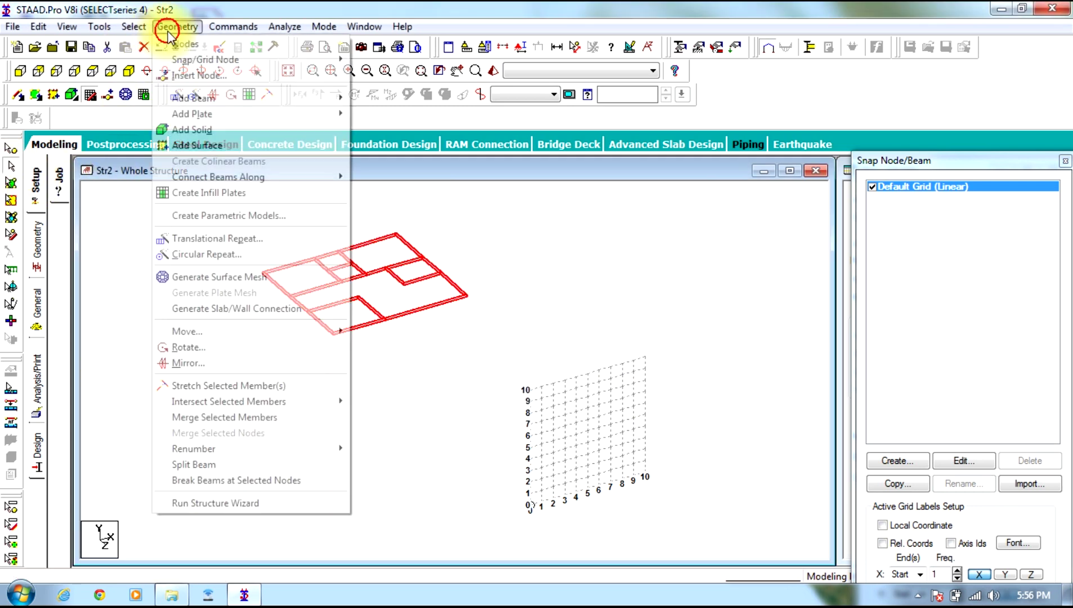
left_click(228, 334)
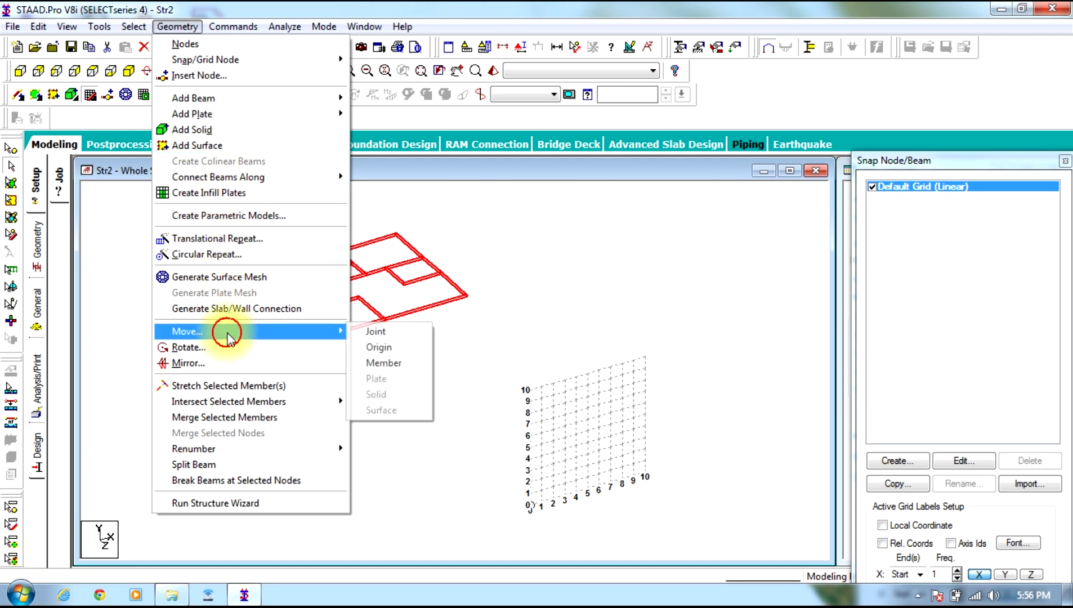
left_click(383, 362)
double_click(475, 350)
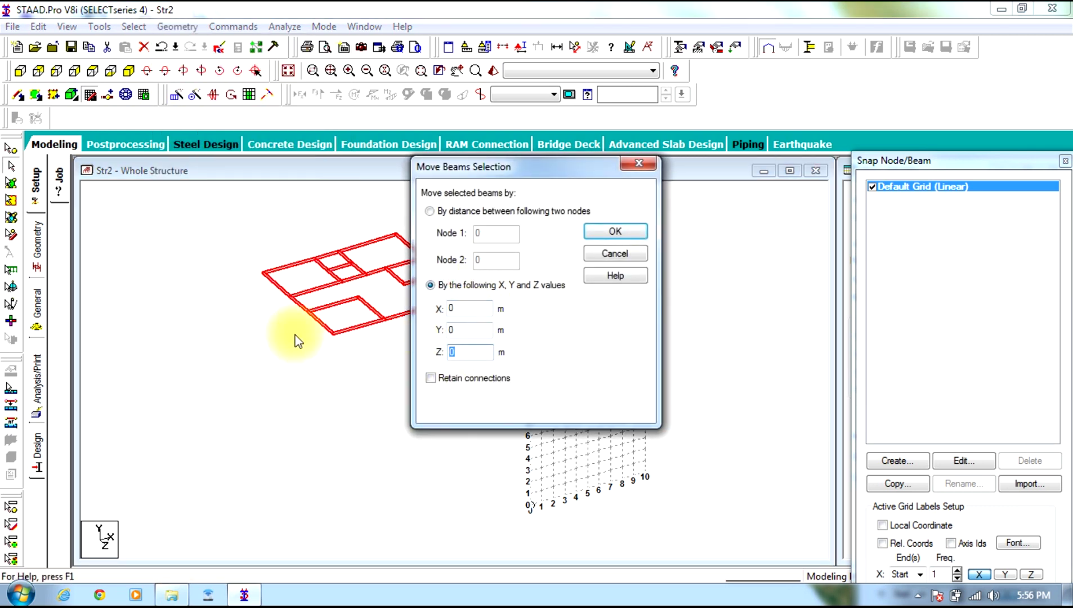
type("40.31")
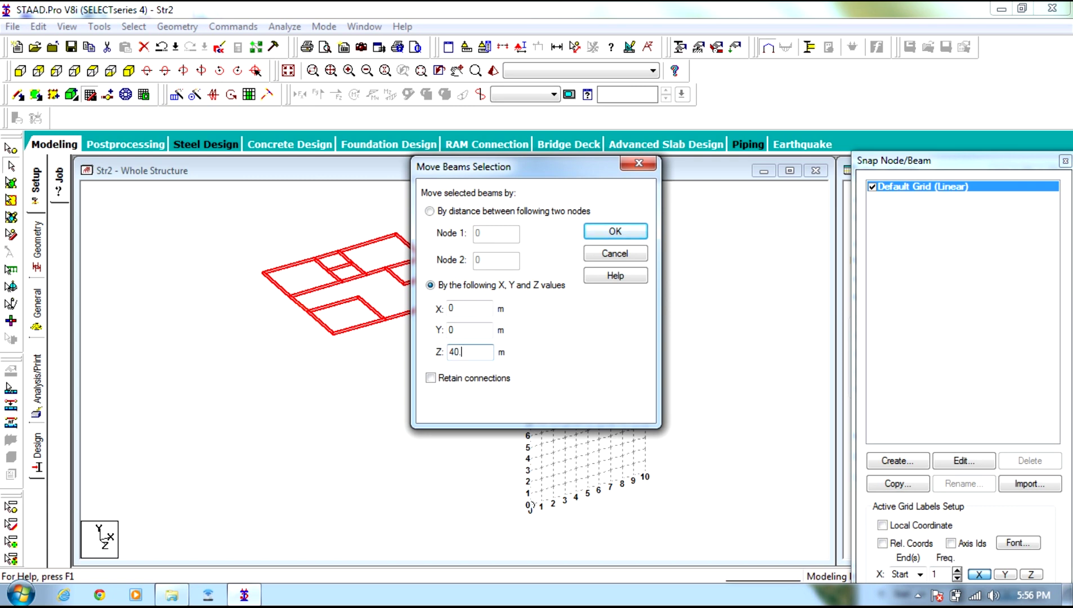
left_click(601, 238)
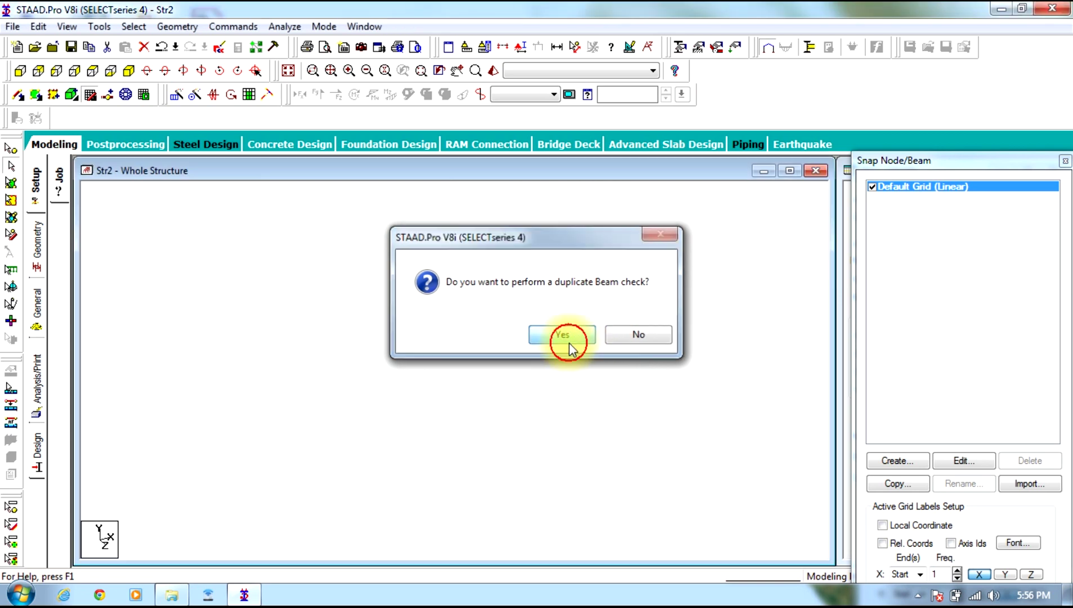
left_click(568, 342)
left_click(583, 343)
left_click(619, 312)
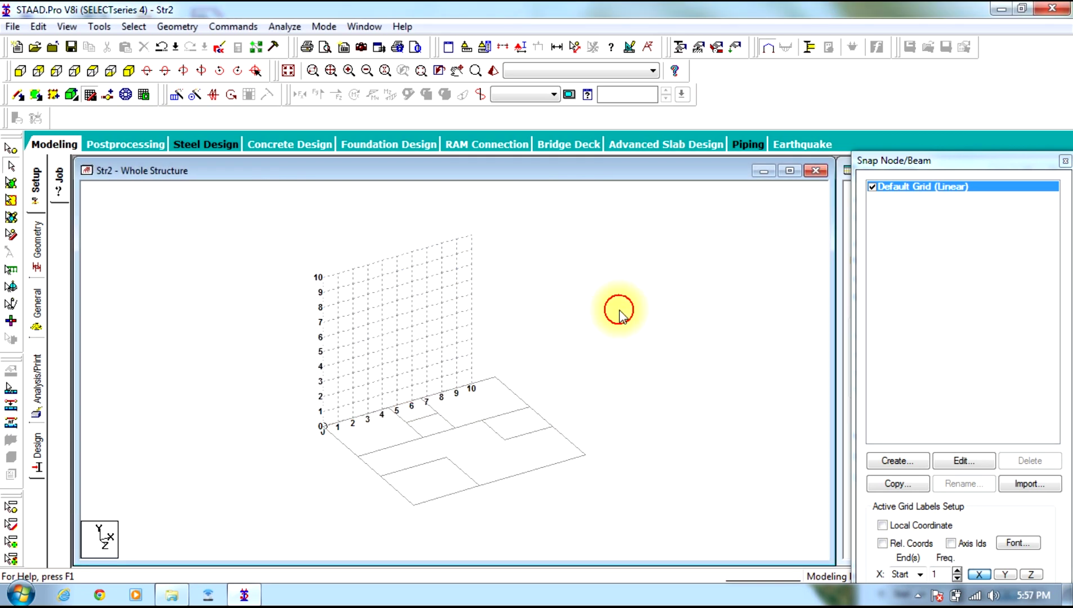
Hide the Snap Node/Beam grid and centre the floor plan in the view.
left_click(84, 94)
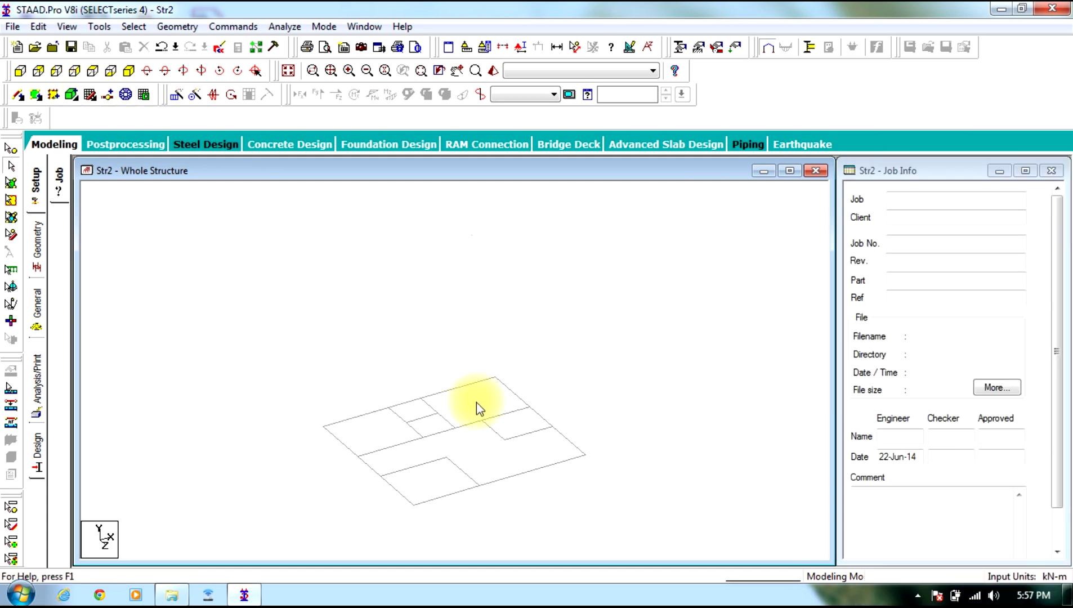
middle_click_drag(476, 402, 485, 265)
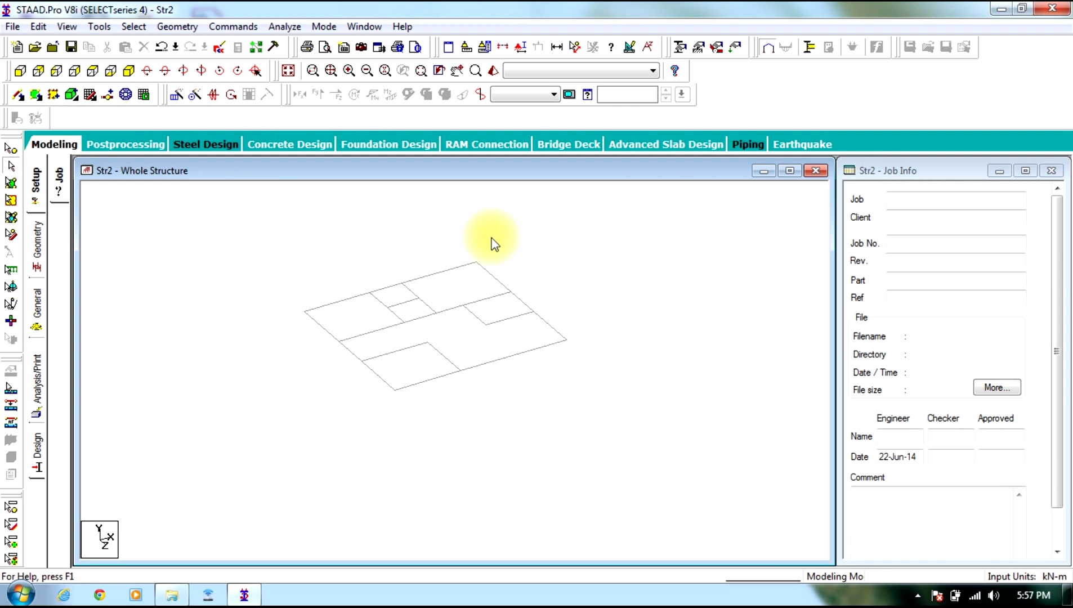
middle_click_drag(491, 237, 531, 246)
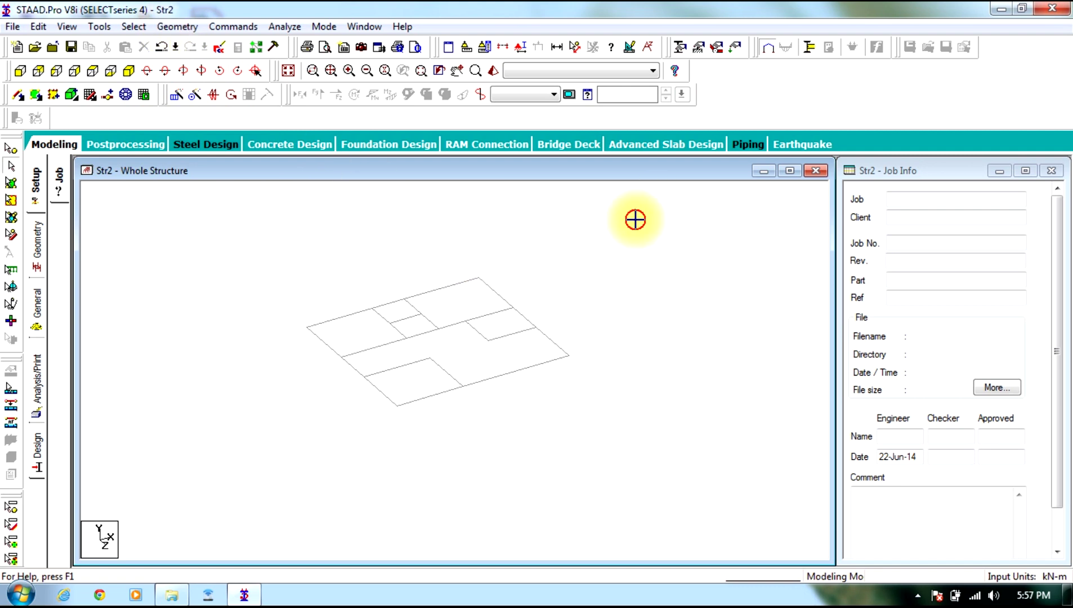
Apply Translational Repeat to all plan beams with 5 linked steps of 3 m in the Y direction, and show the frame from the front.
left_click_drag(635, 206, 243, 470)
left_click(176, 26)
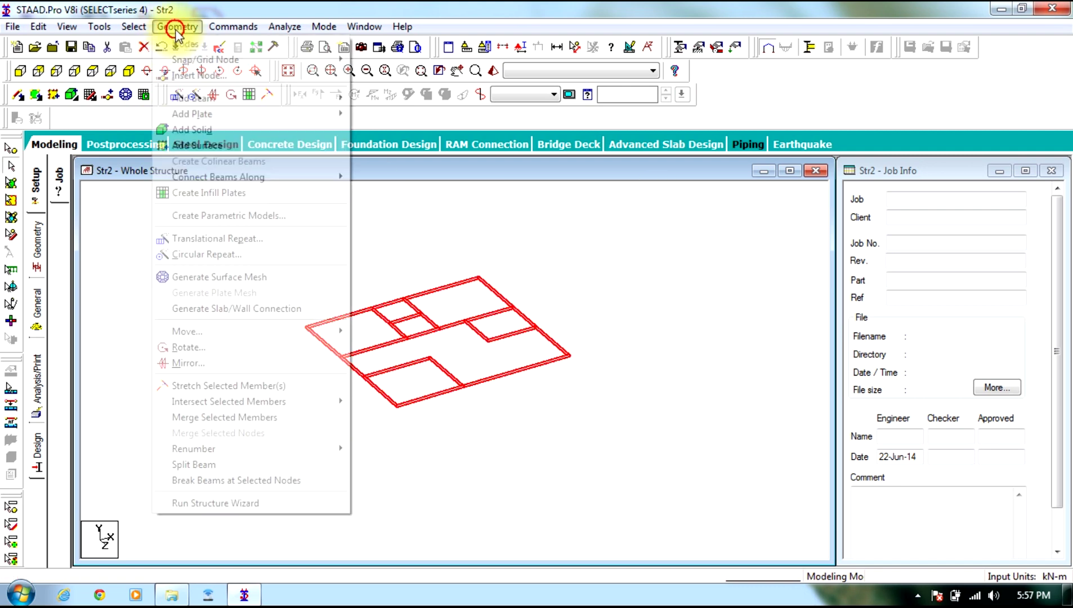
left_click(219, 239)
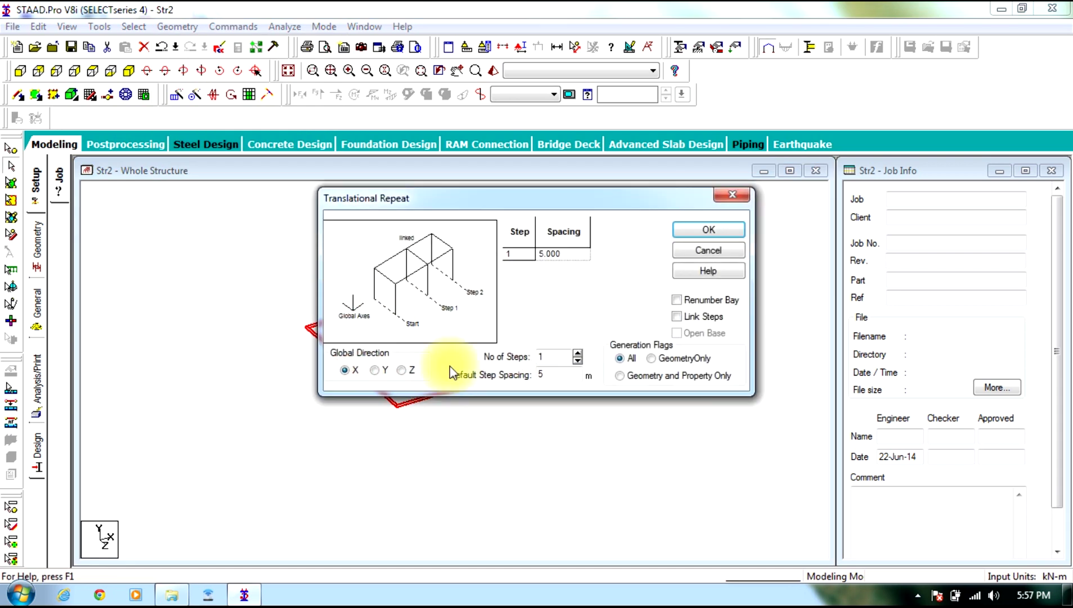
double_click(544, 356)
type("5")
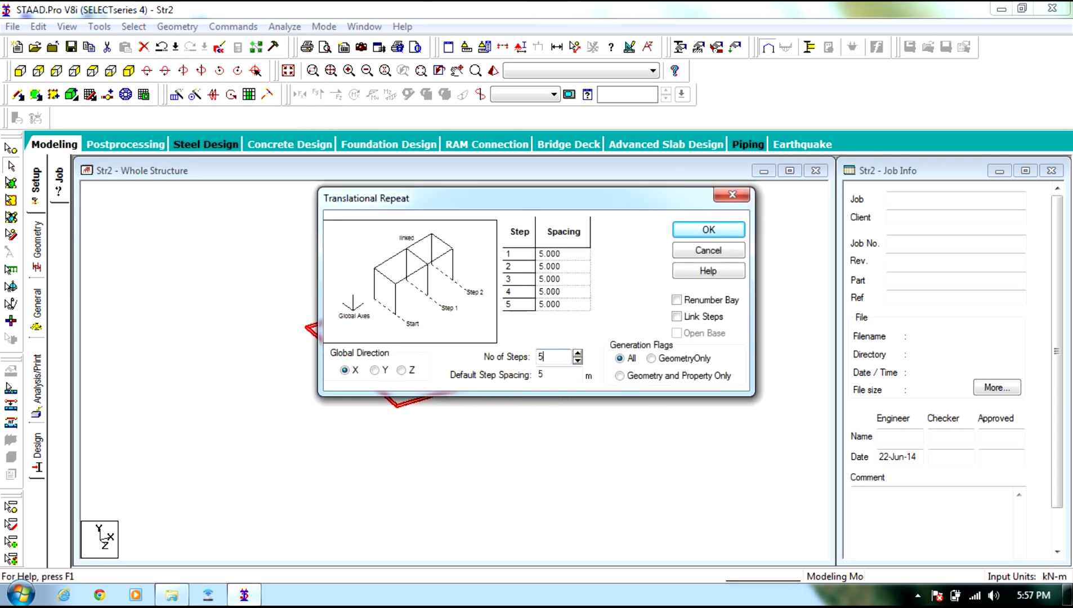
key("Tab")
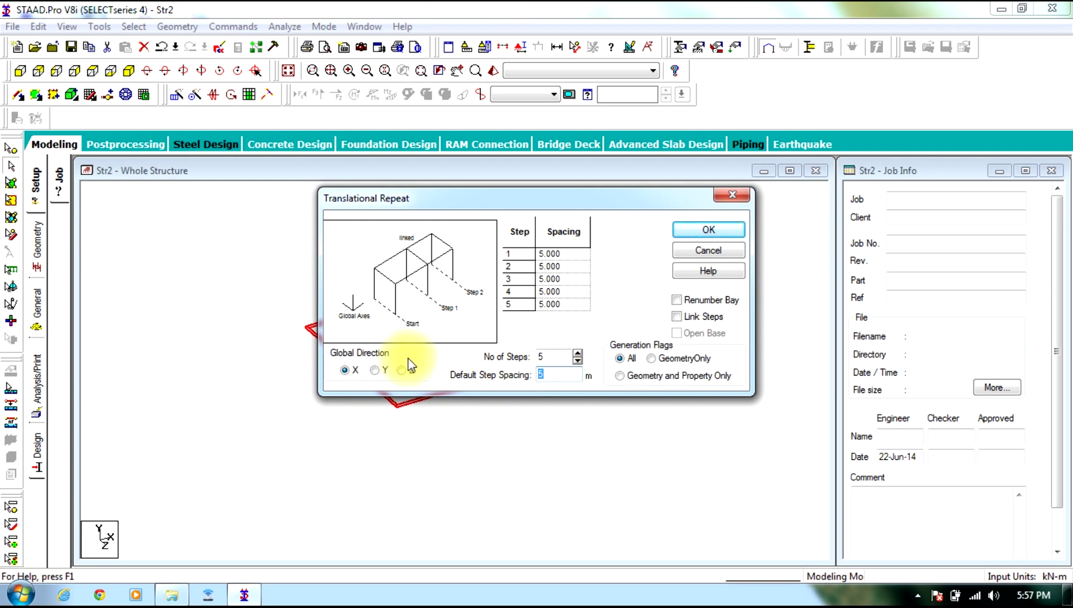
left_click(373, 371)
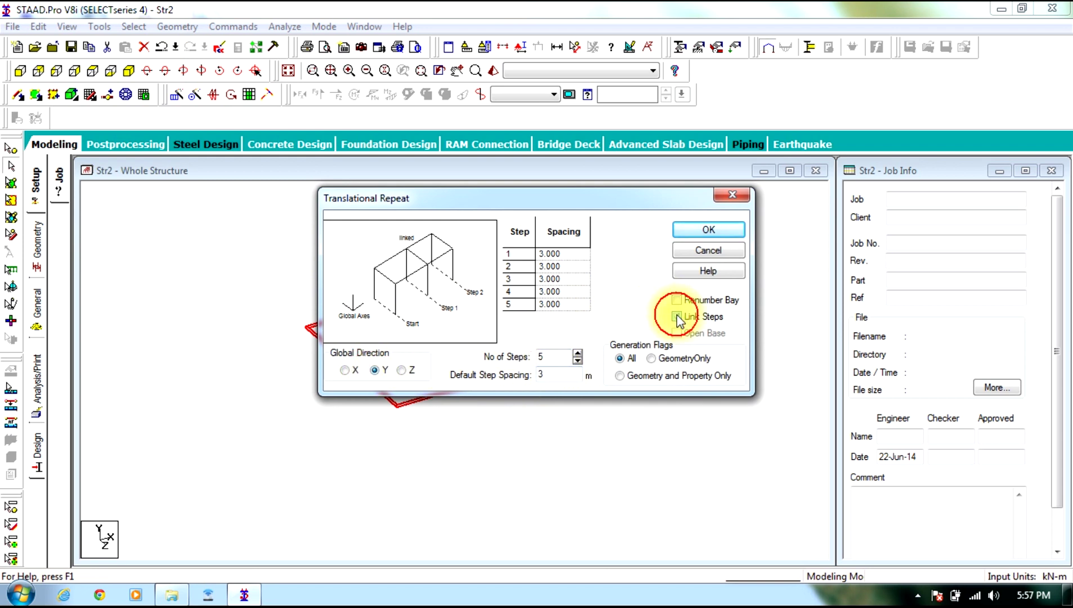
left_click(701, 227)
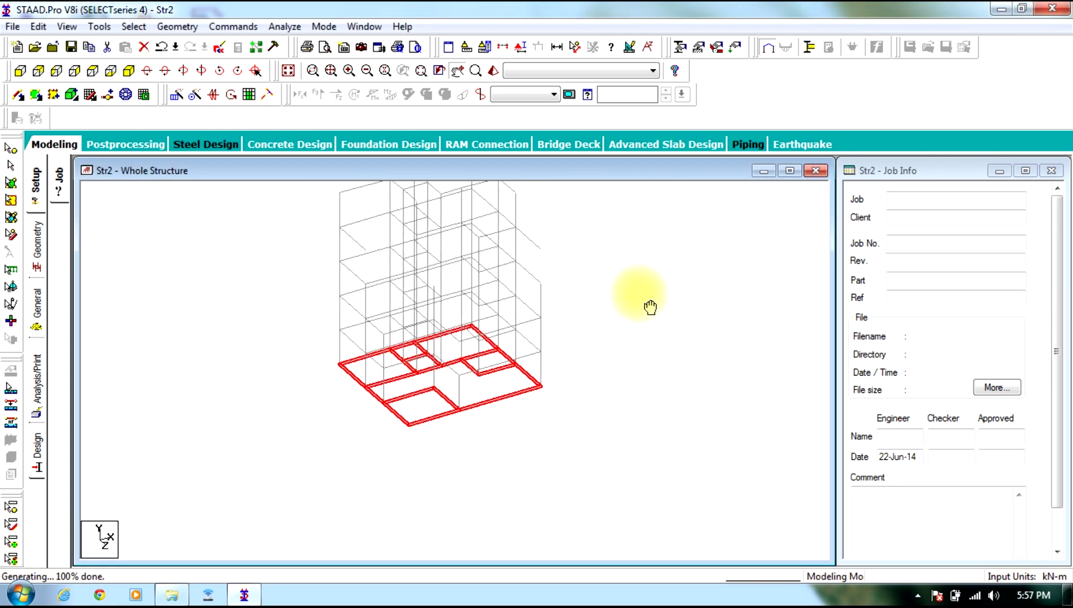
left_click(118, 256)
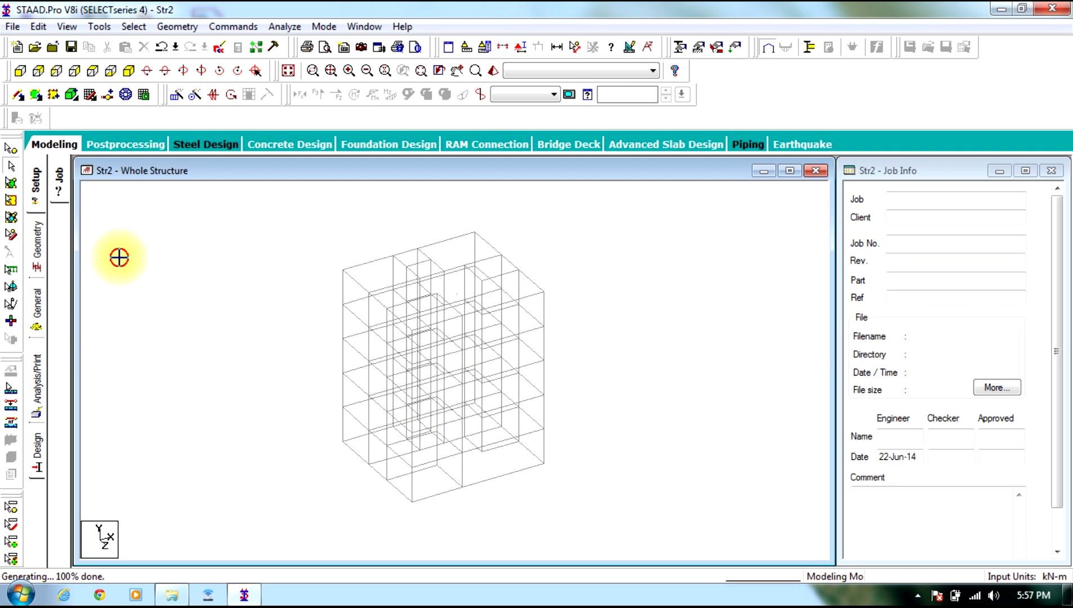
left_click(20, 72)
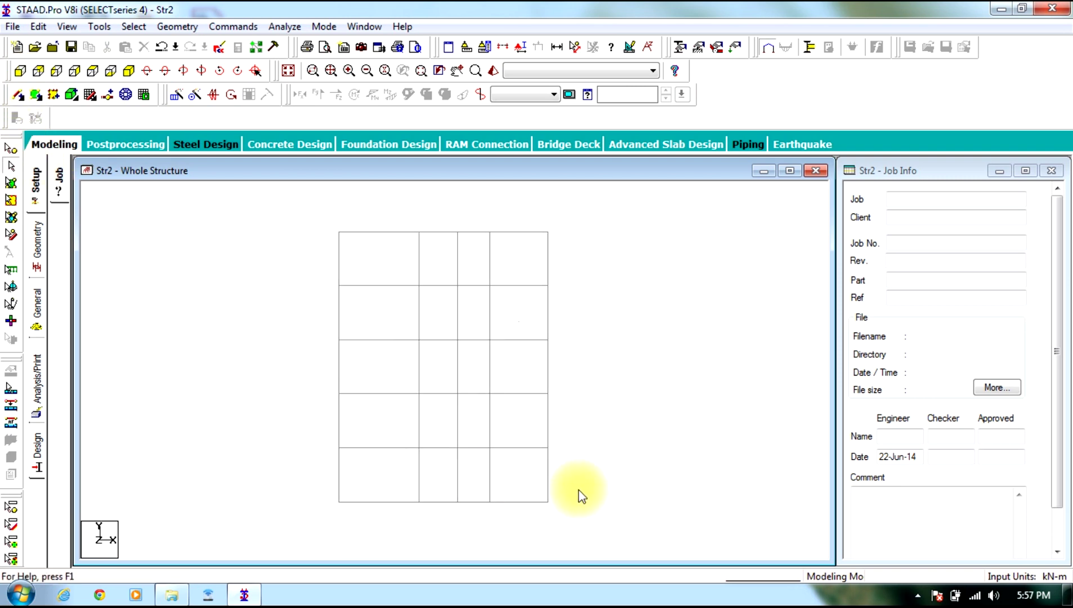
Delete all beams at the base level of the frame and inspect the structure in isometric view.
left_click_drag(577, 495, 240, 553)
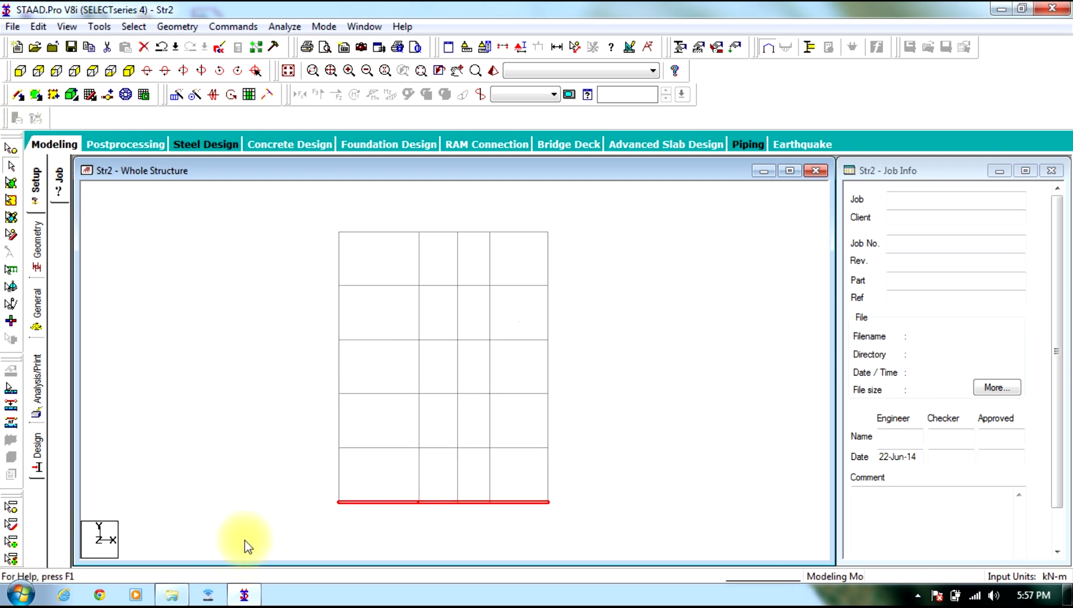
key("Delete")
key("Return")
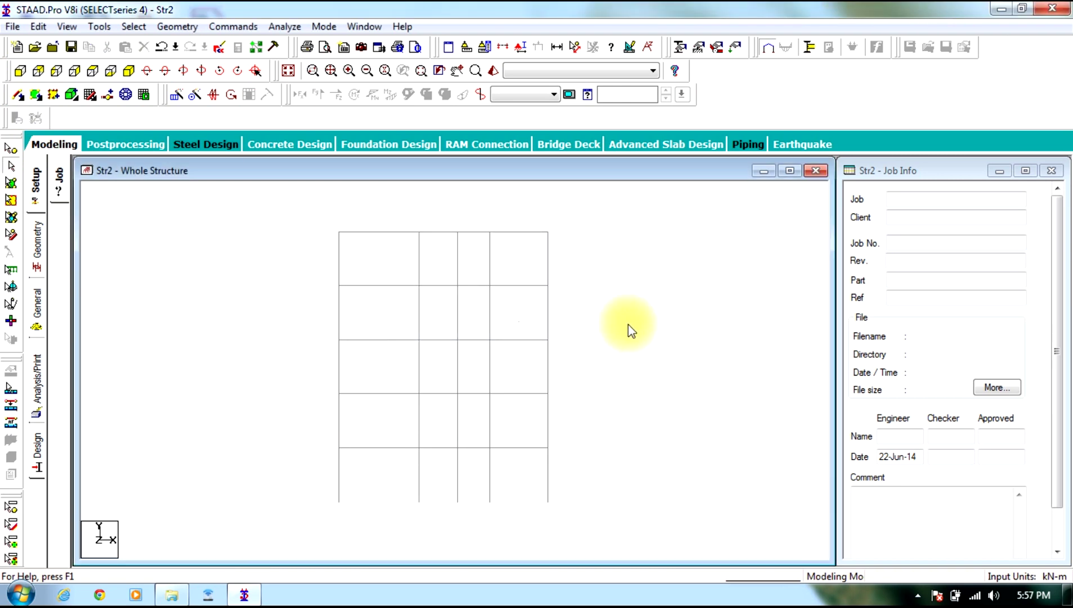
left_click(126, 94)
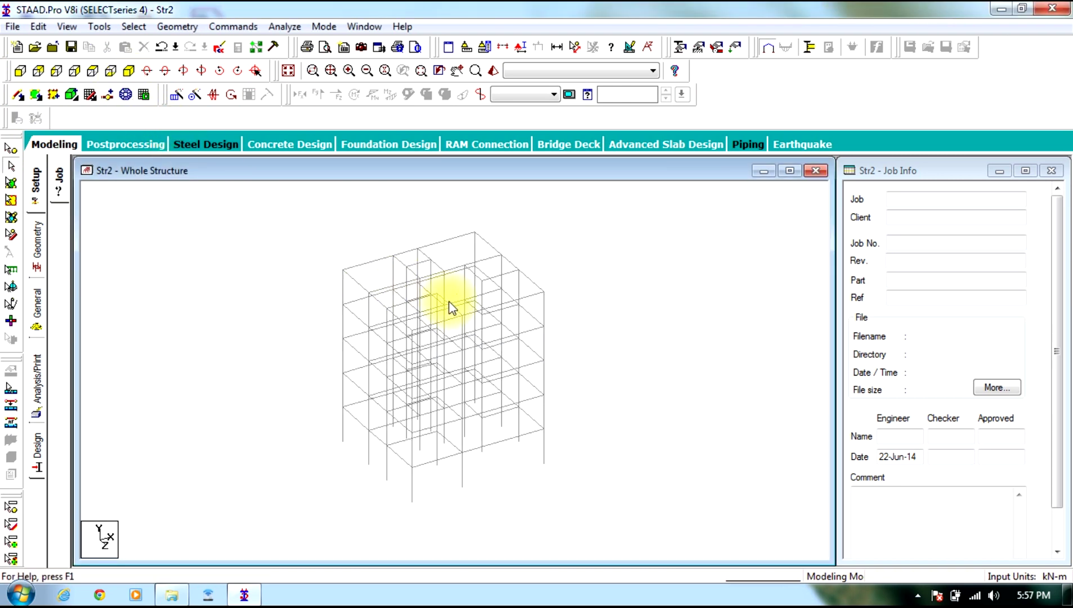
key("Up")
key("Down")
key("Down")
key("Down")
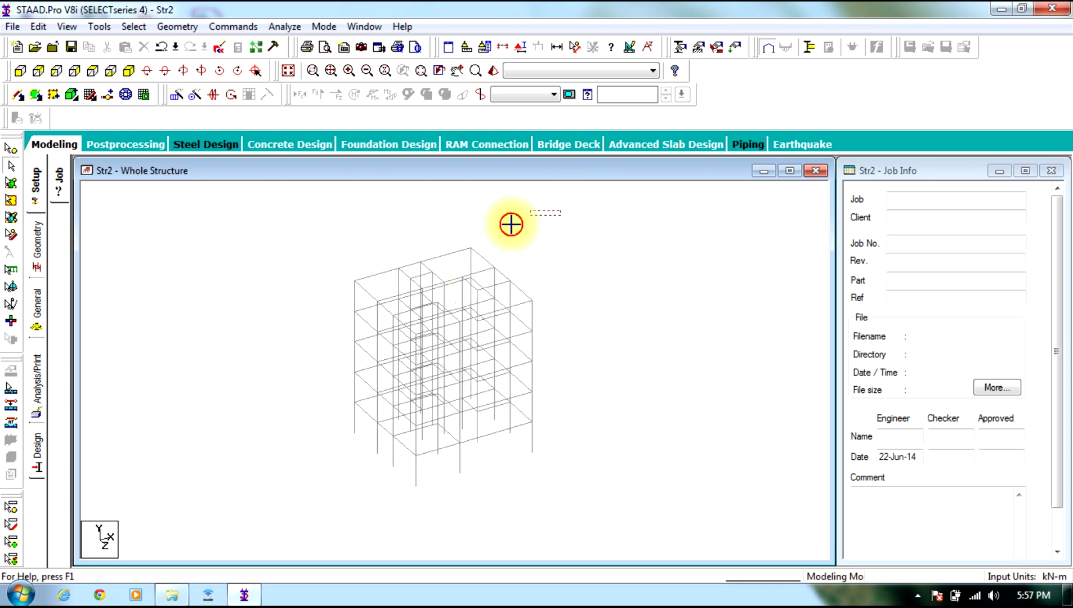
key("ctrl+a")
left_click(280, 251)
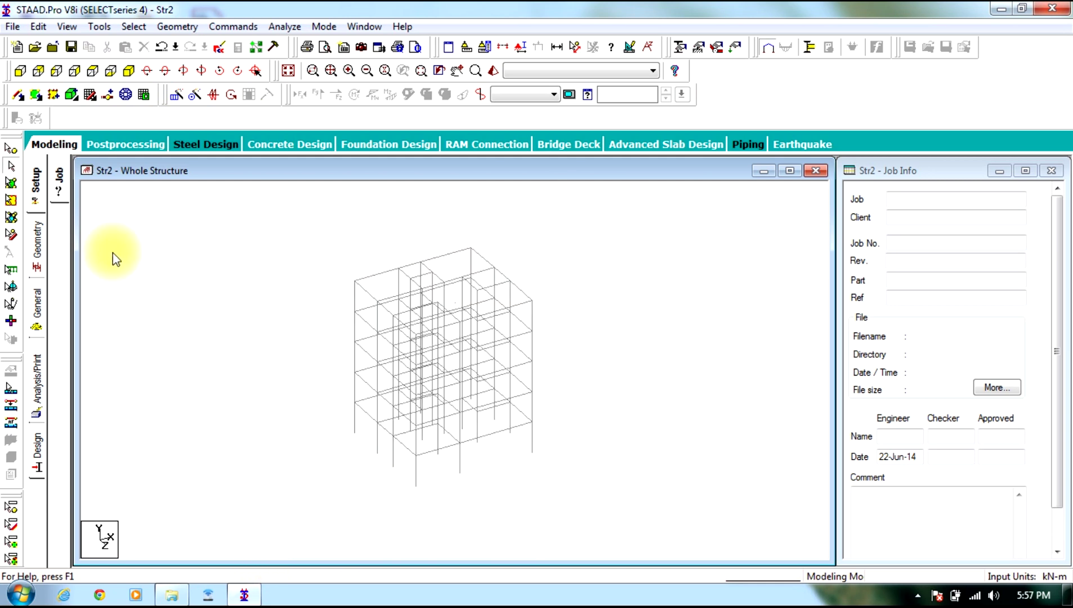
Open the general section property settings for the whole structure.
left_click(37, 310)
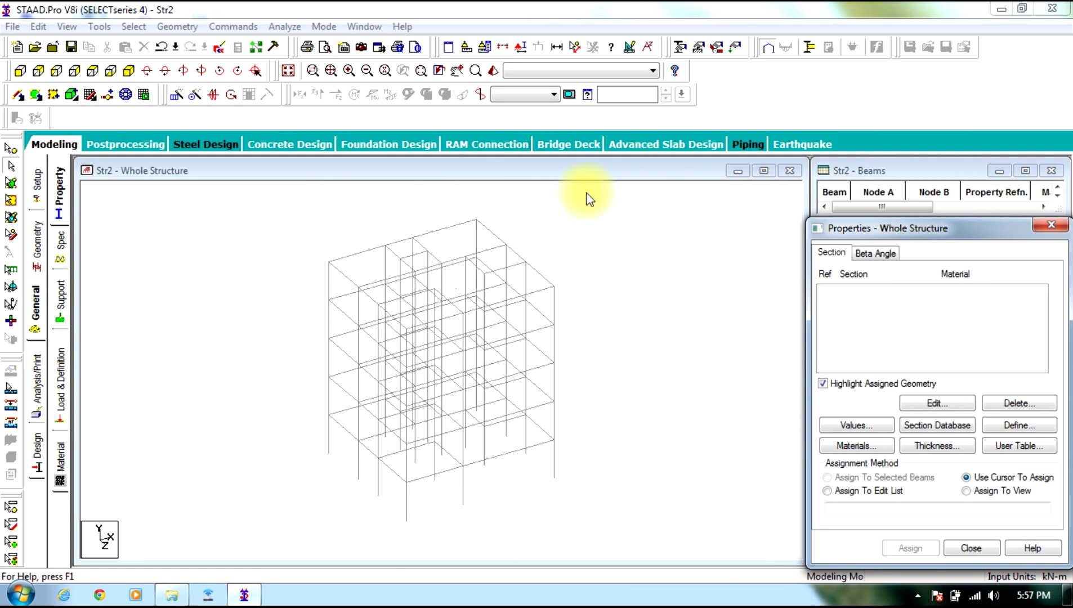
left_click(304, 185)
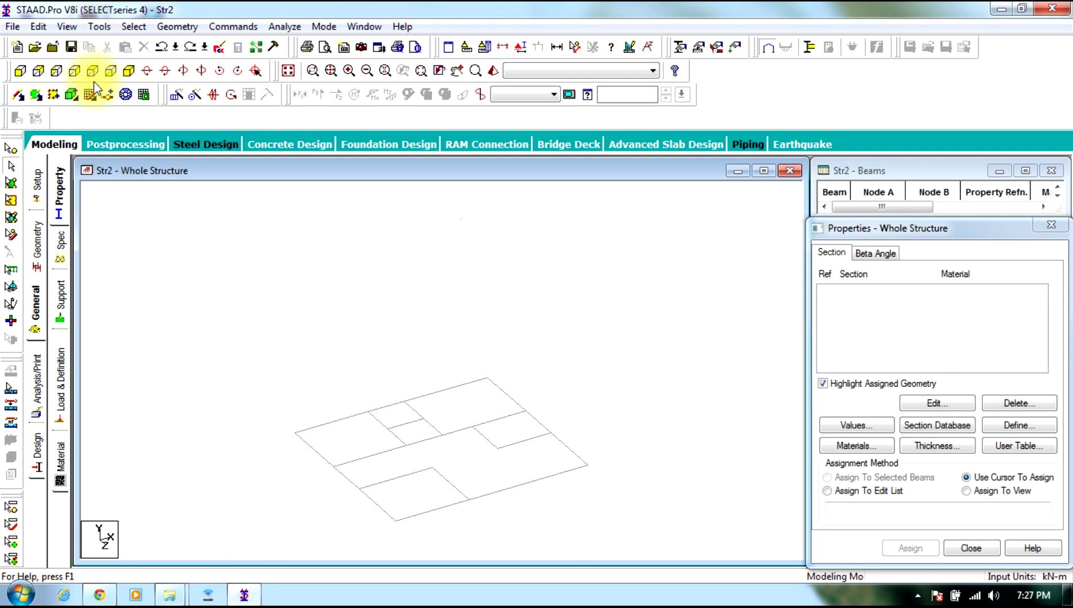
left_click(91, 93)
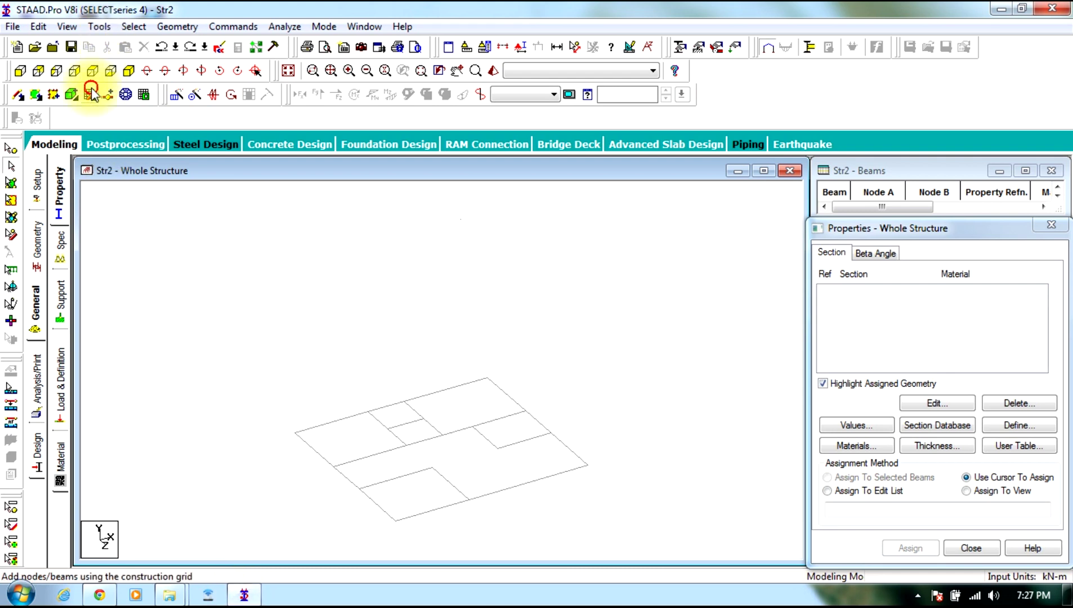
left_click(90, 93)
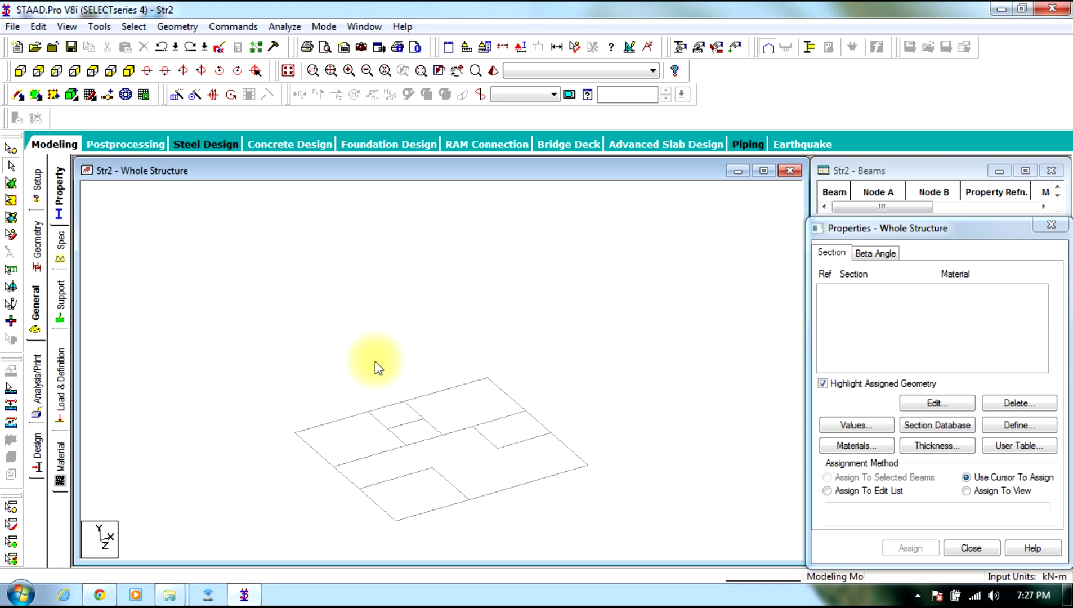
Intersect all members of the floor plan with a tolerance of 0 m.
left_click_drag(678, 220, 143, 563)
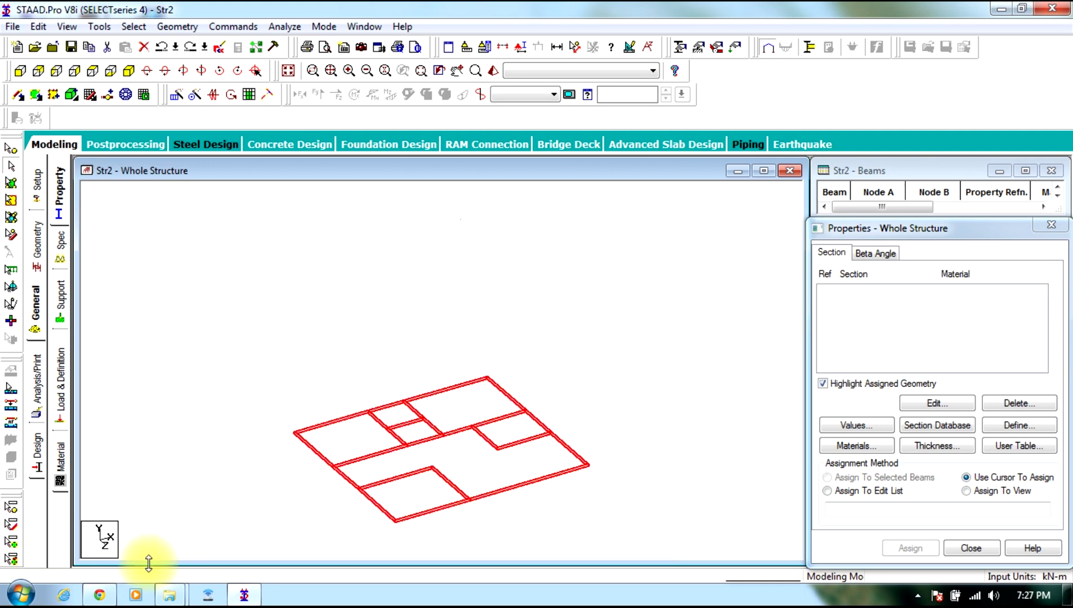
left_click(176, 26)
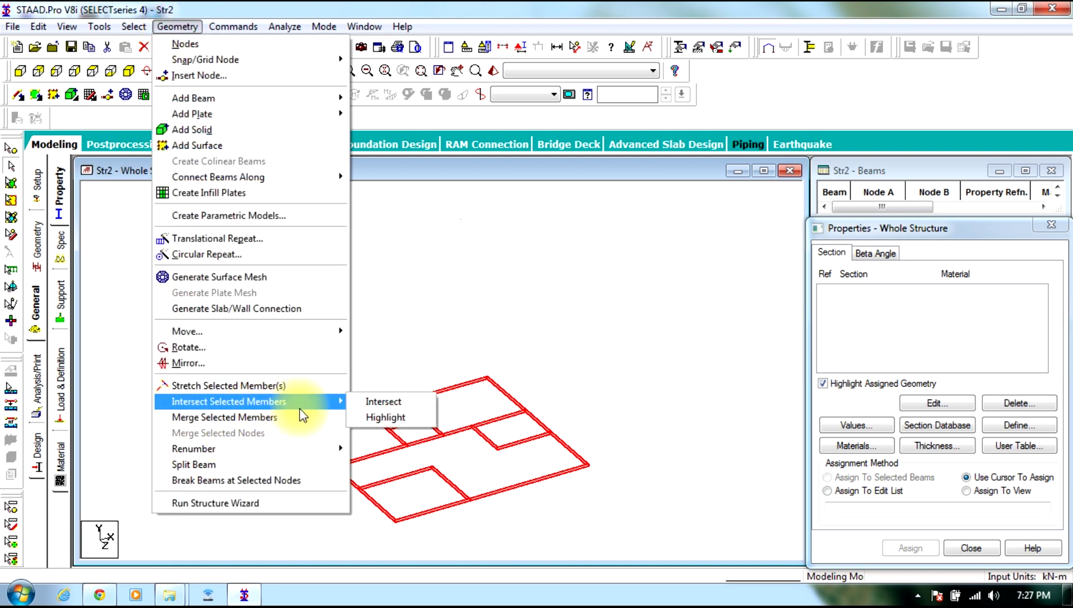
mouse_move(324, 410)
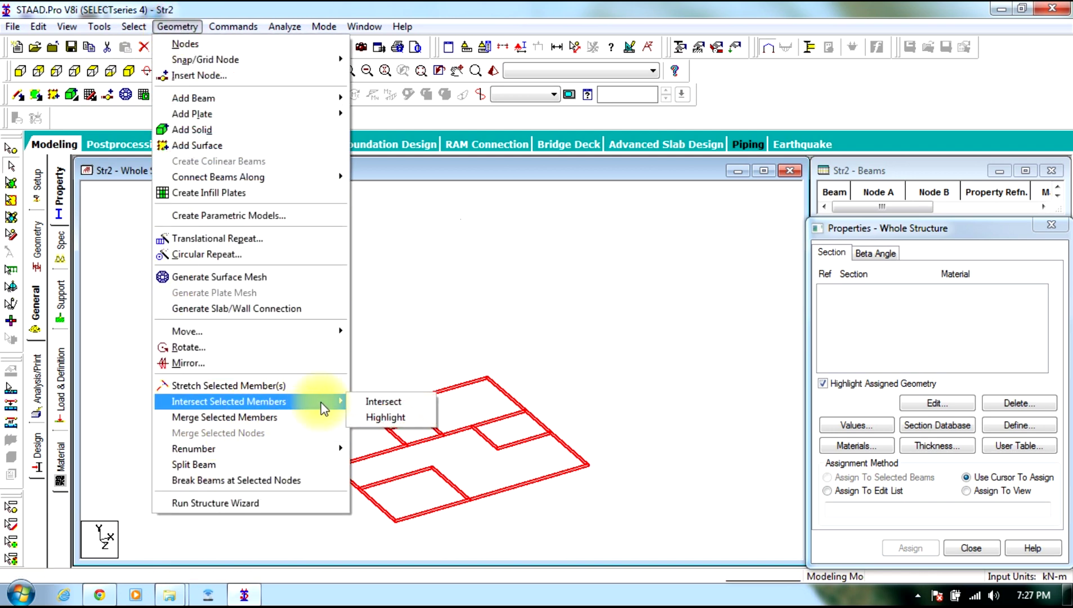
left_click(361, 403)
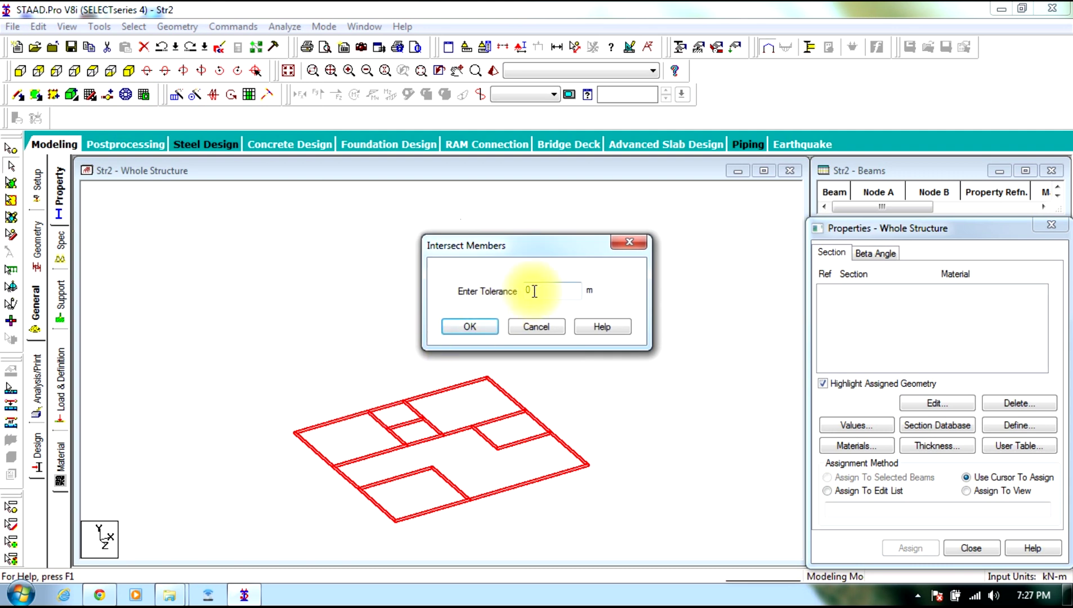
left_click(480, 328)
left_click(611, 336)
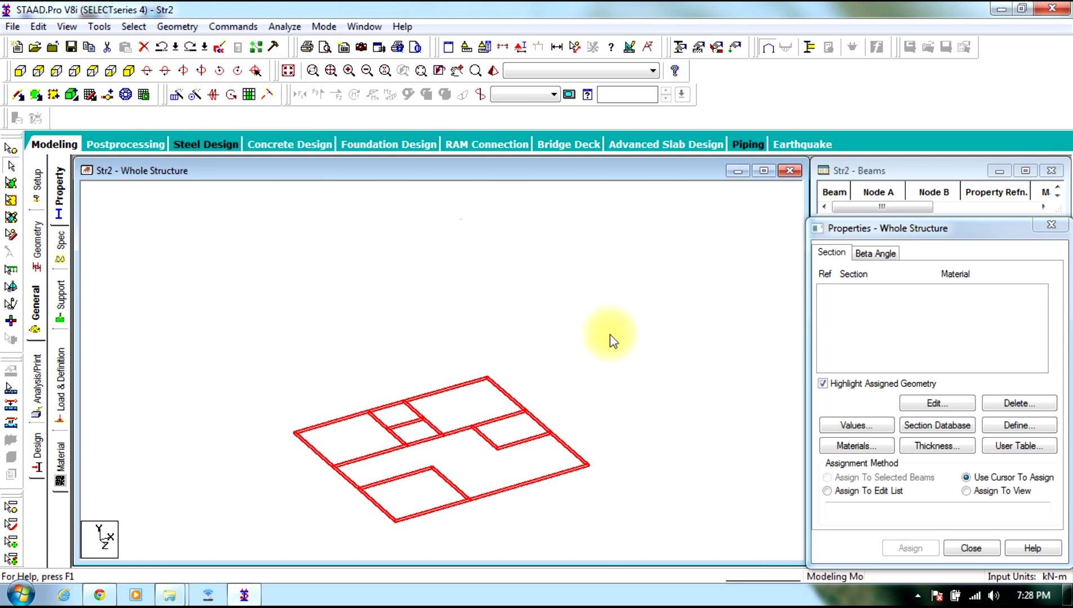
left_click(553, 335)
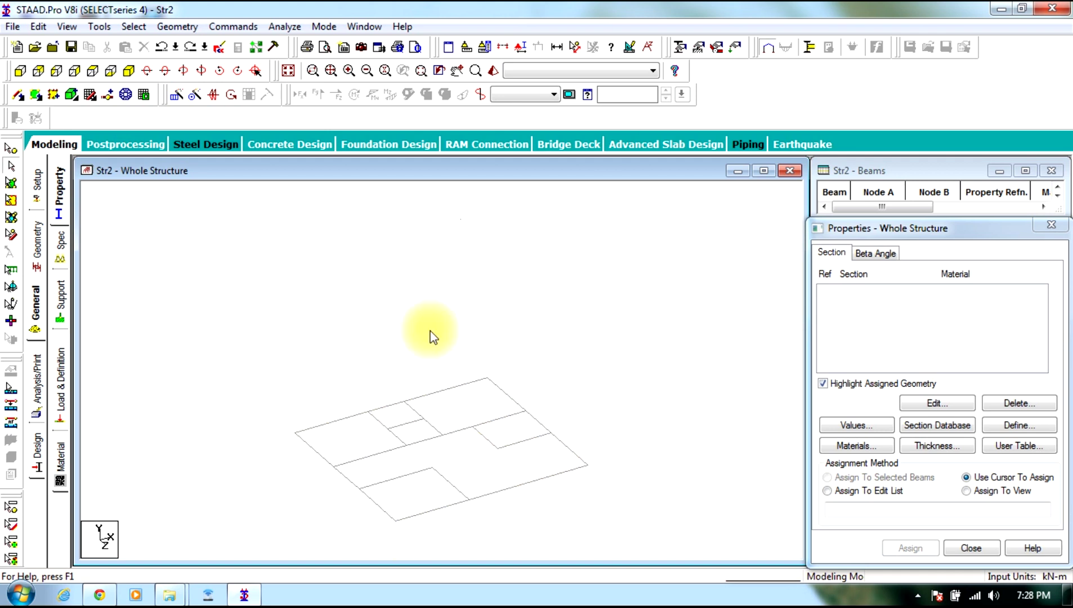
Apply Translational Repeat to all plan beams with 5 linked steps of 3 m in the Y direction.
key("ctrl+a")
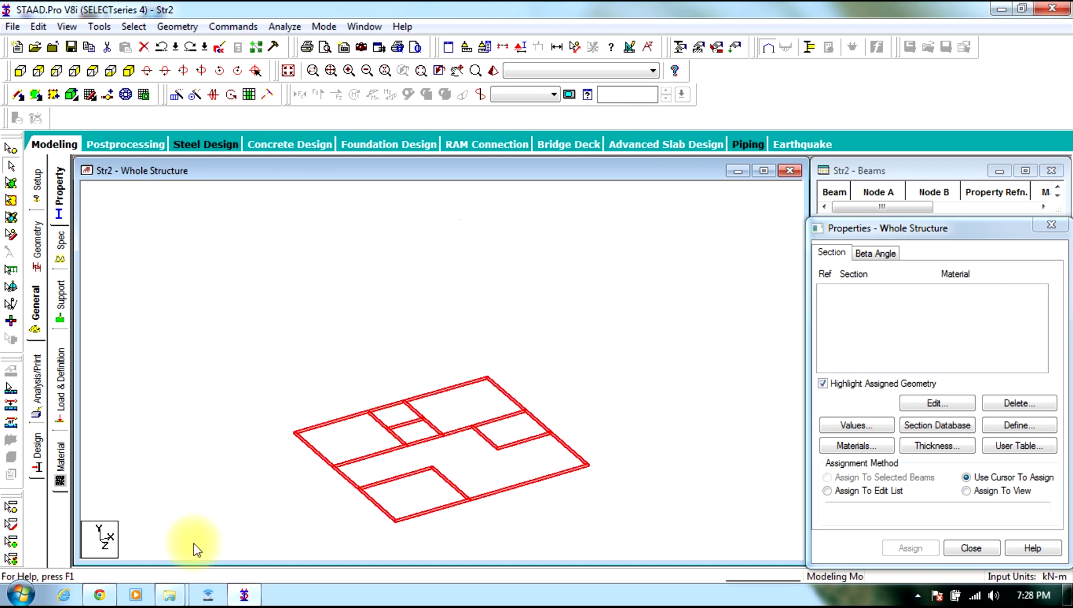
left_click(176, 27)
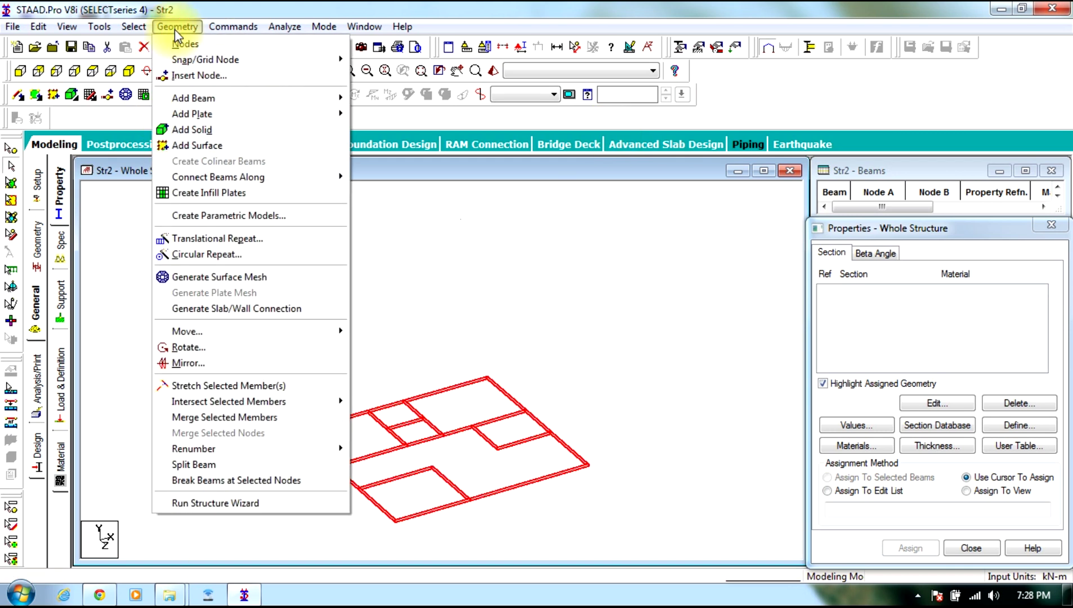
left_click(240, 238)
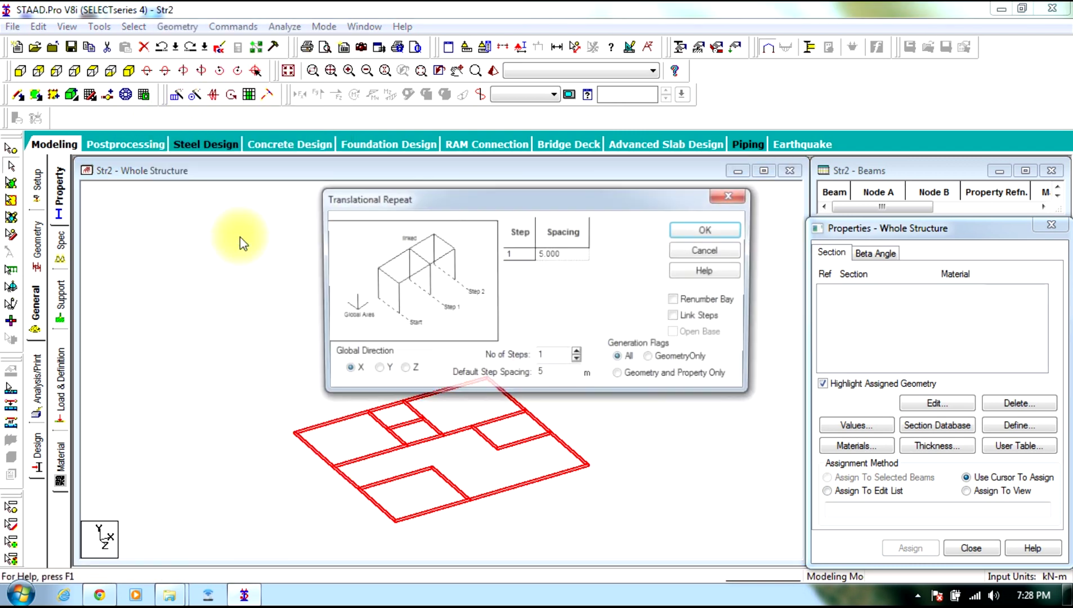
left_click(376, 371)
double_click(547, 356)
type("5")
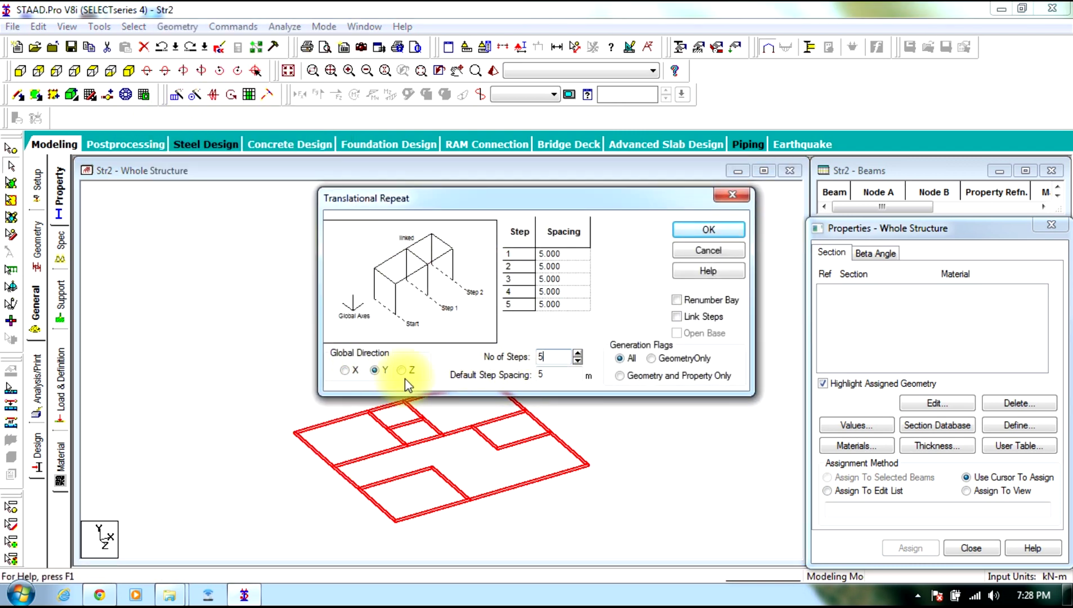
double_click(566, 374)
type("3")
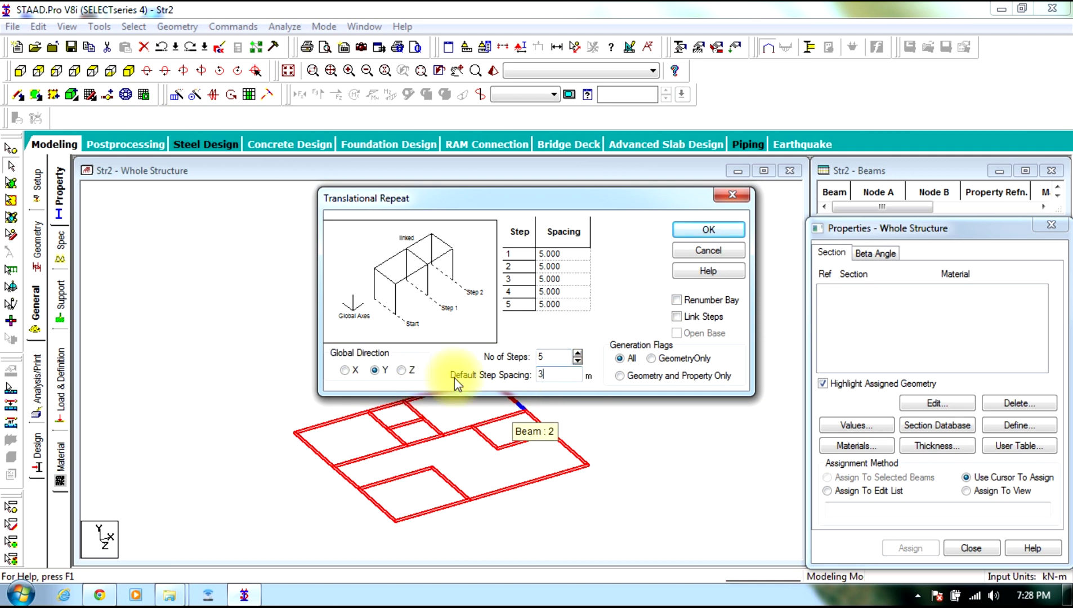
left_click(682, 317)
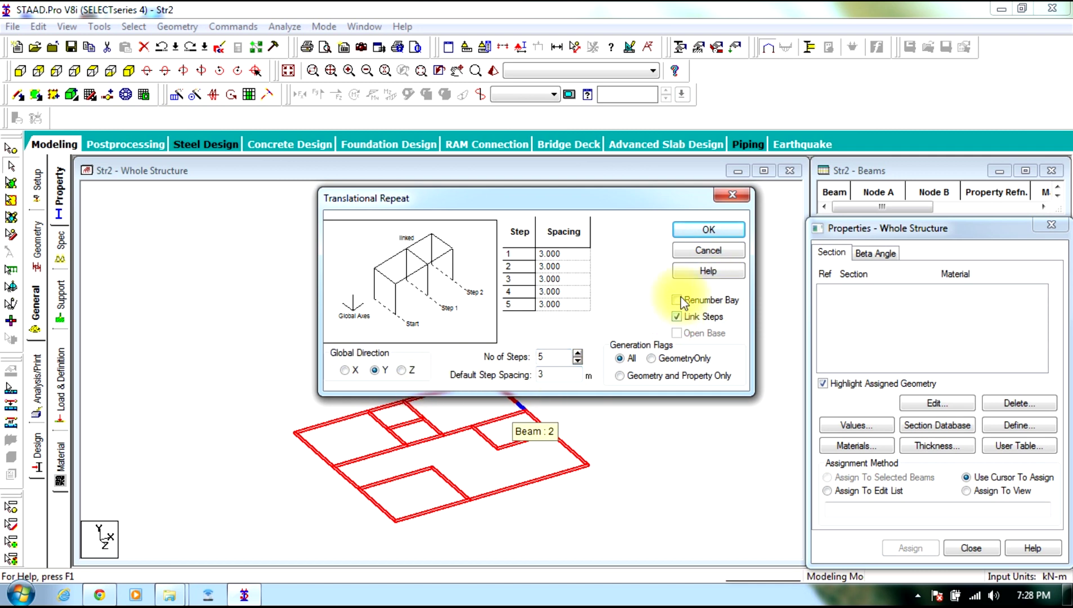
left_click(712, 232)
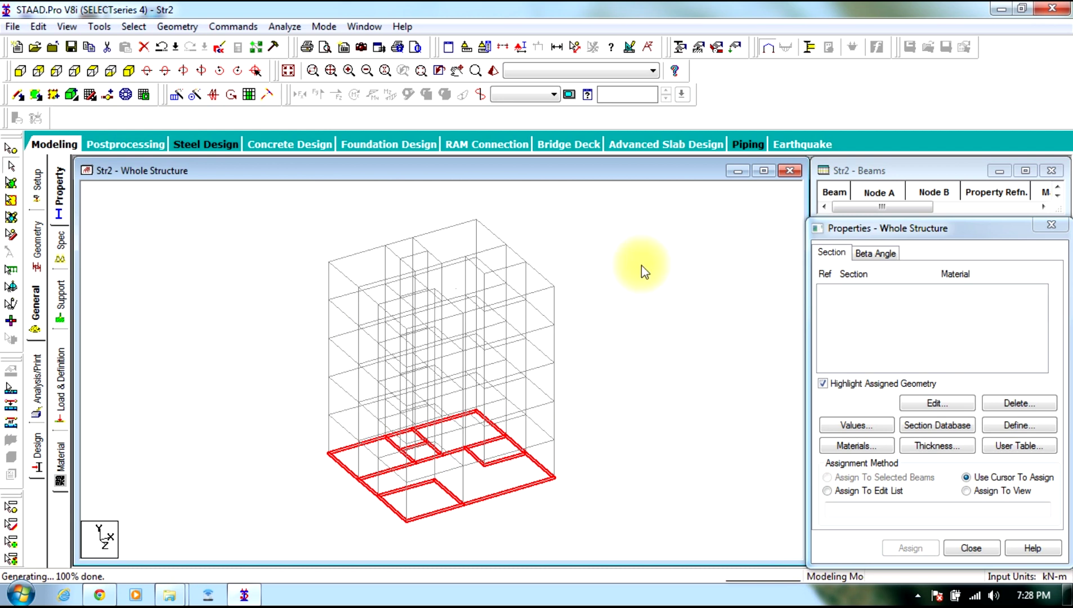
Delete the selected base-level beams from the frame and show the structure in isometric view.
left_click(20, 71)
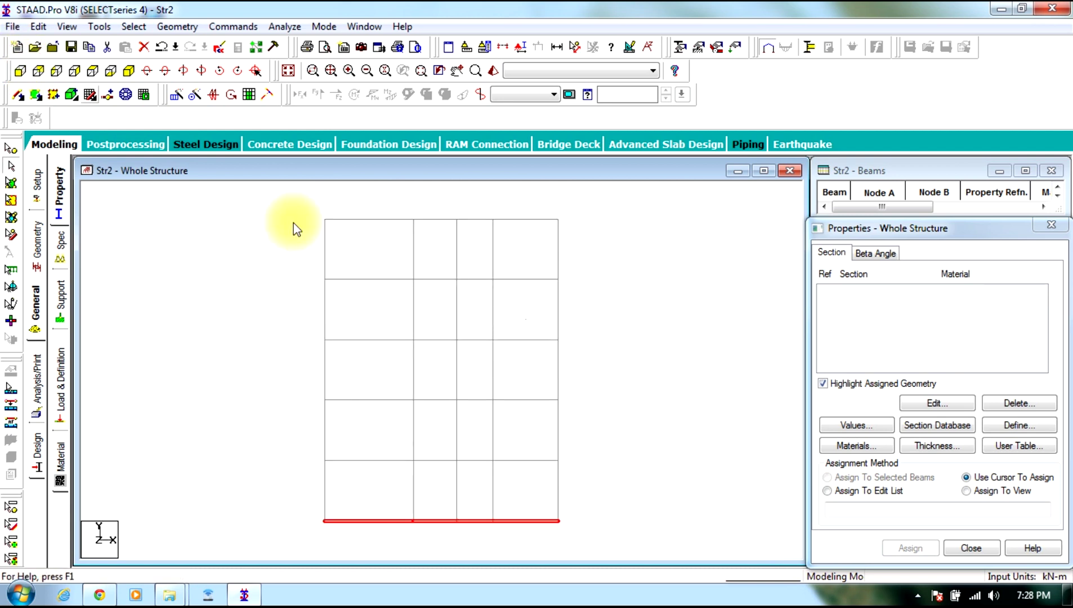
key("Delete")
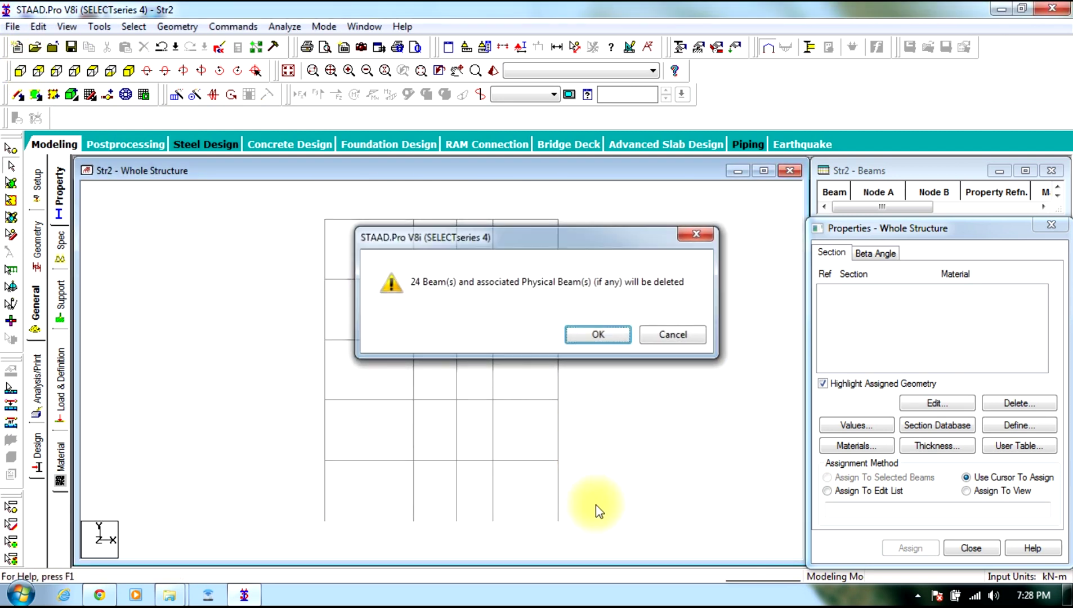
key("Return")
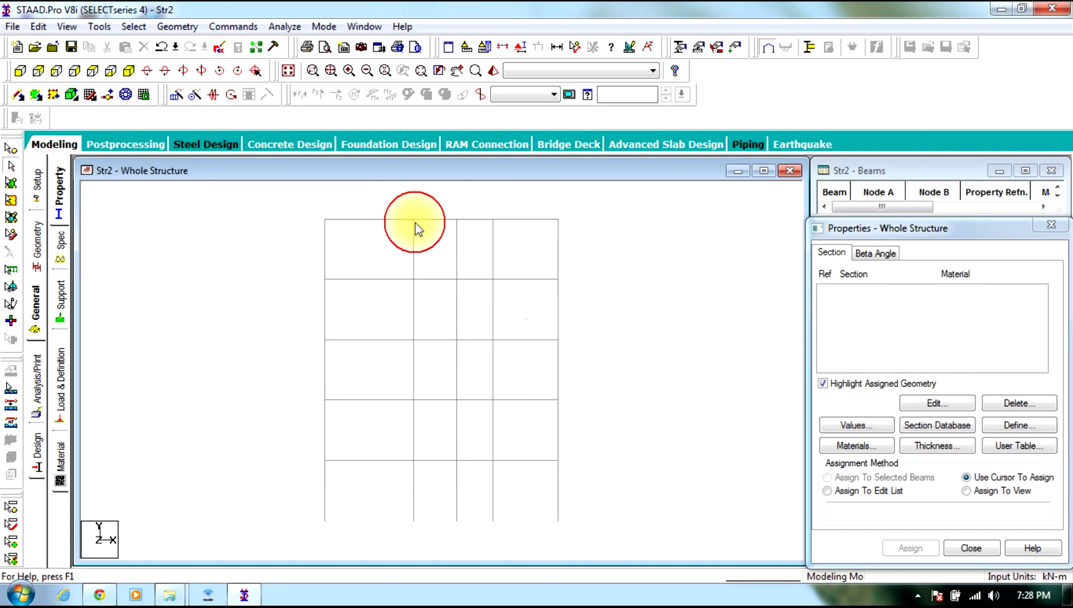
left_click(127, 74)
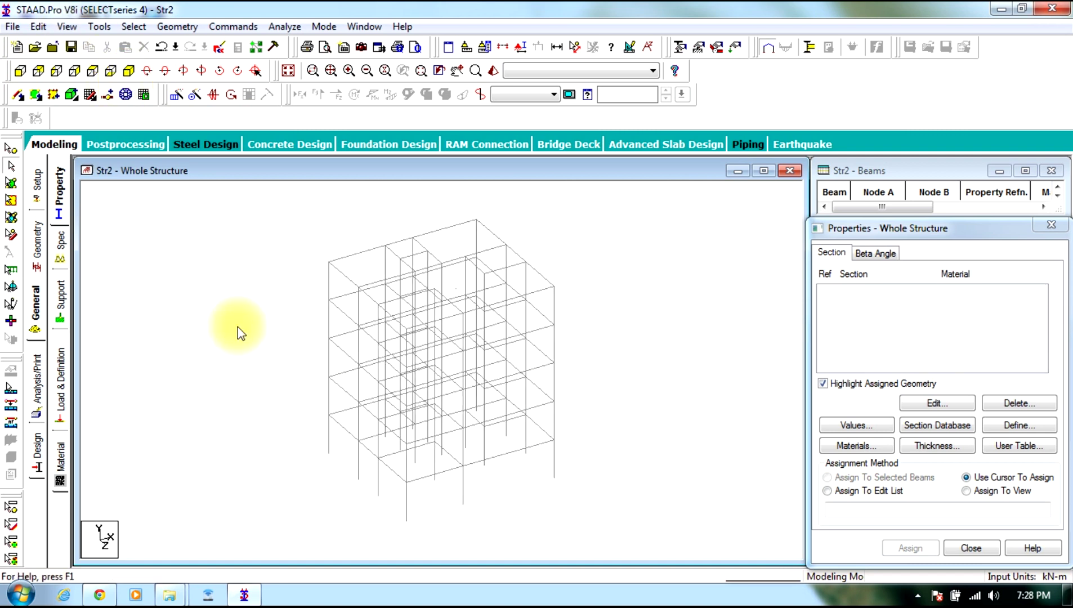